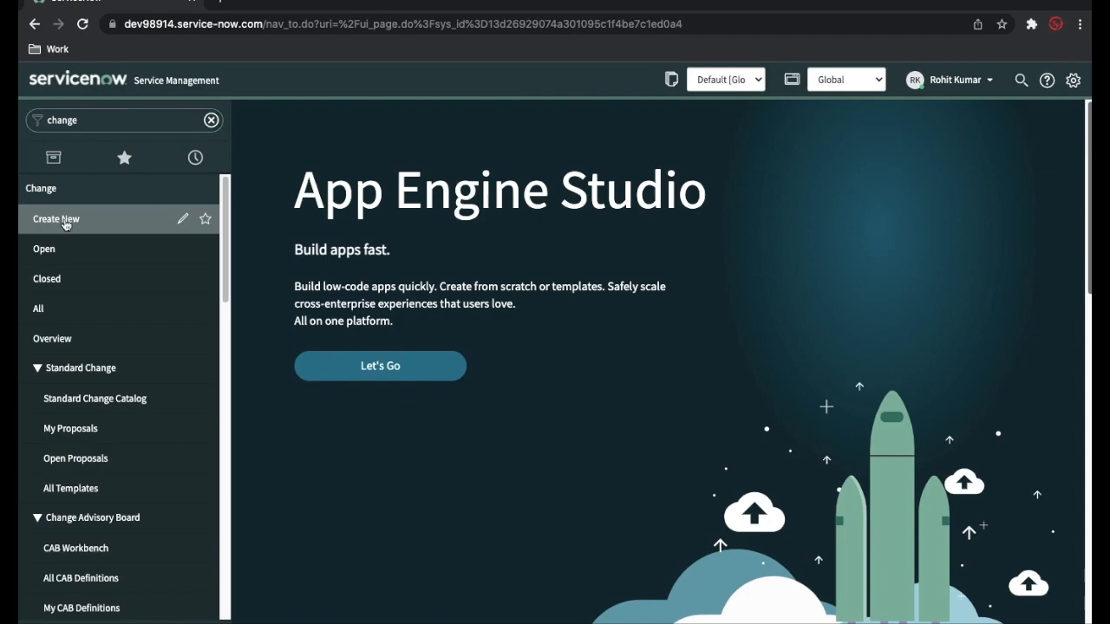
- Start a new change request of the Normal type
{"action": "left_click", "coordinate": [65, 222]}
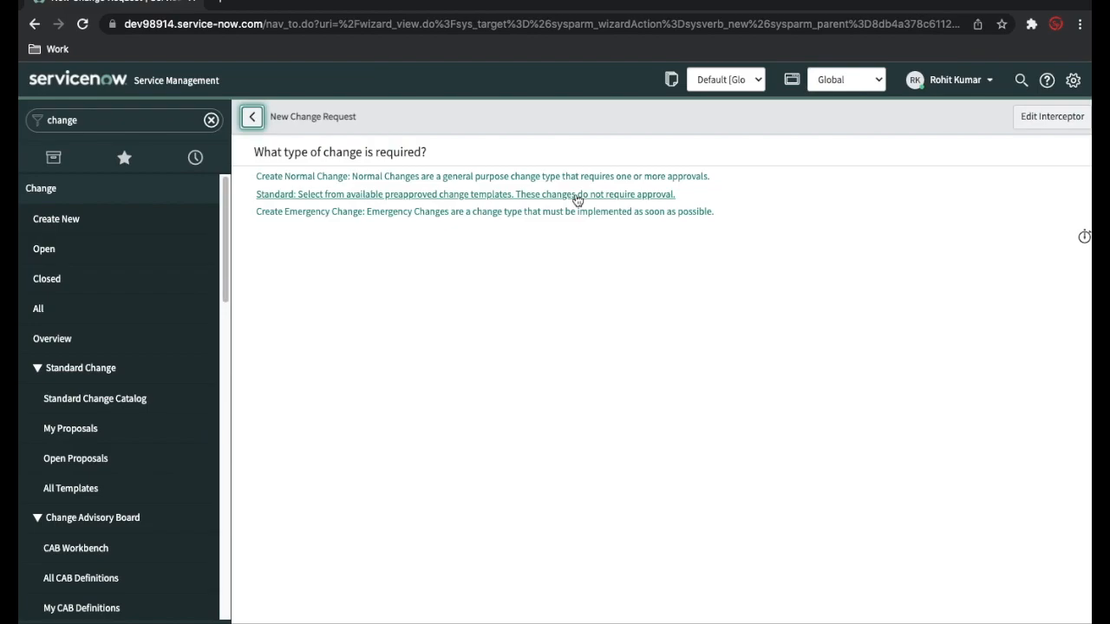
{"action": "left_click", "coordinate": [518, 177]}
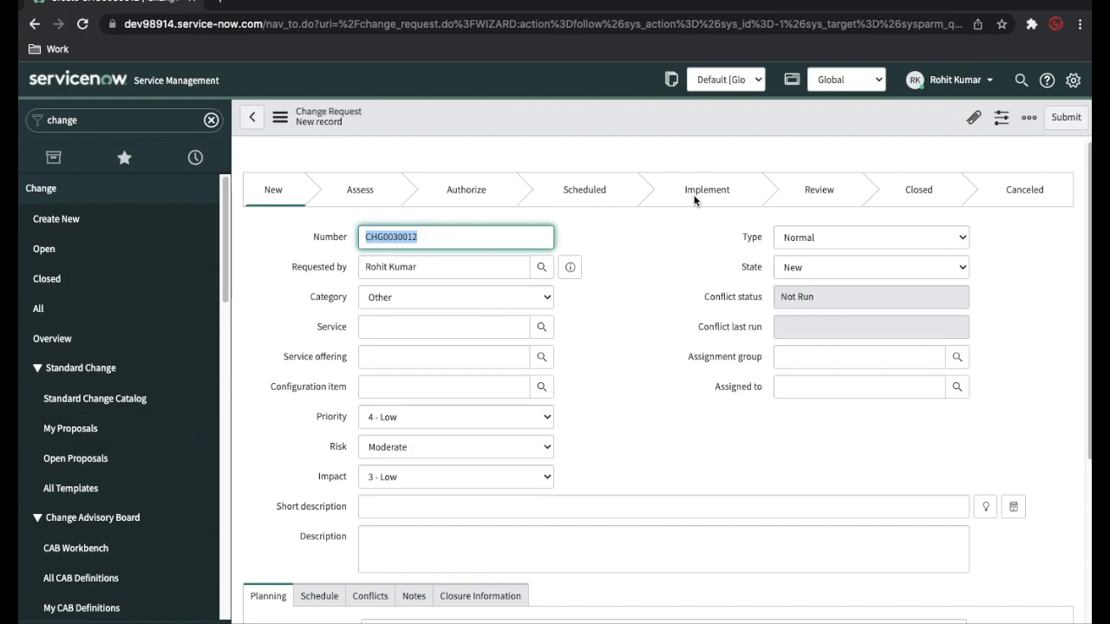
{"action": "left_click", "coordinate": [815, 262]}
{"action": "left_click", "coordinate": [682, 259]}
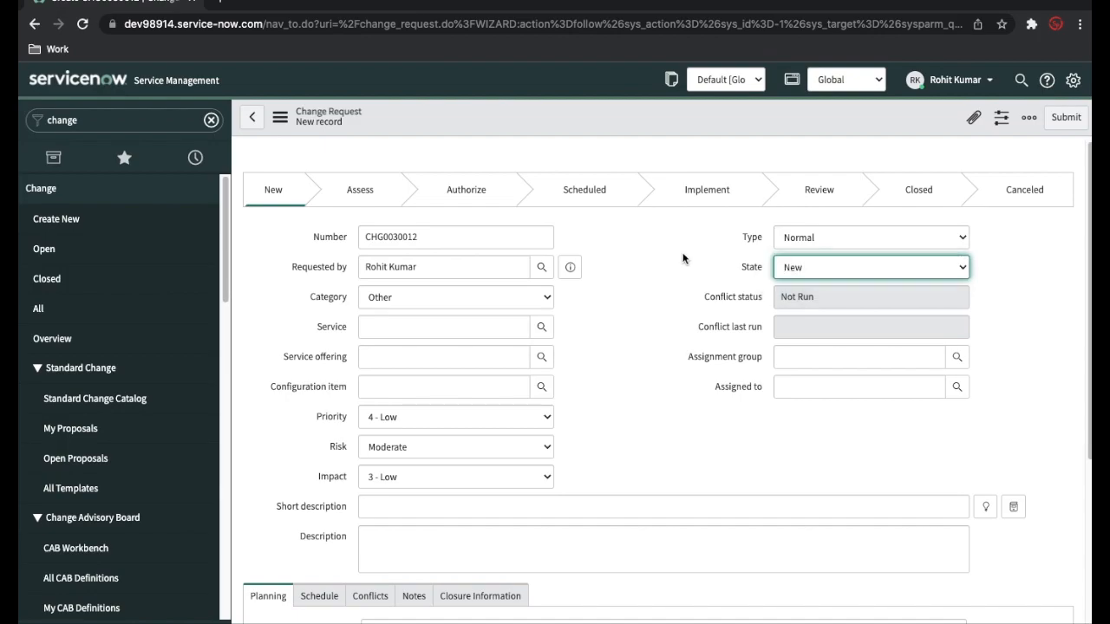
- Set the change request's configuration item to Ad-aware
{"action": "scroll", "coordinate": [682, 258], "scroll_direction": "down", "scroll_amount": 4}
{"action": "scroll", "coordinate": [682, 259], "scroll_direction": "up", "scroll_amount": 4}
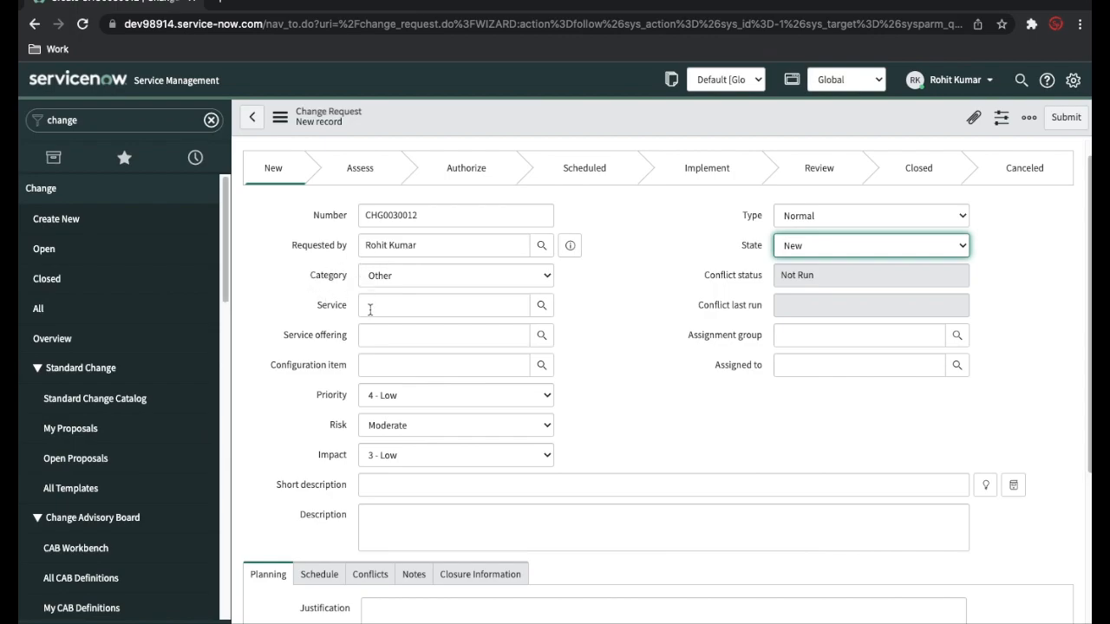
{"action": "left_click", "coordinate": [388, 366]}
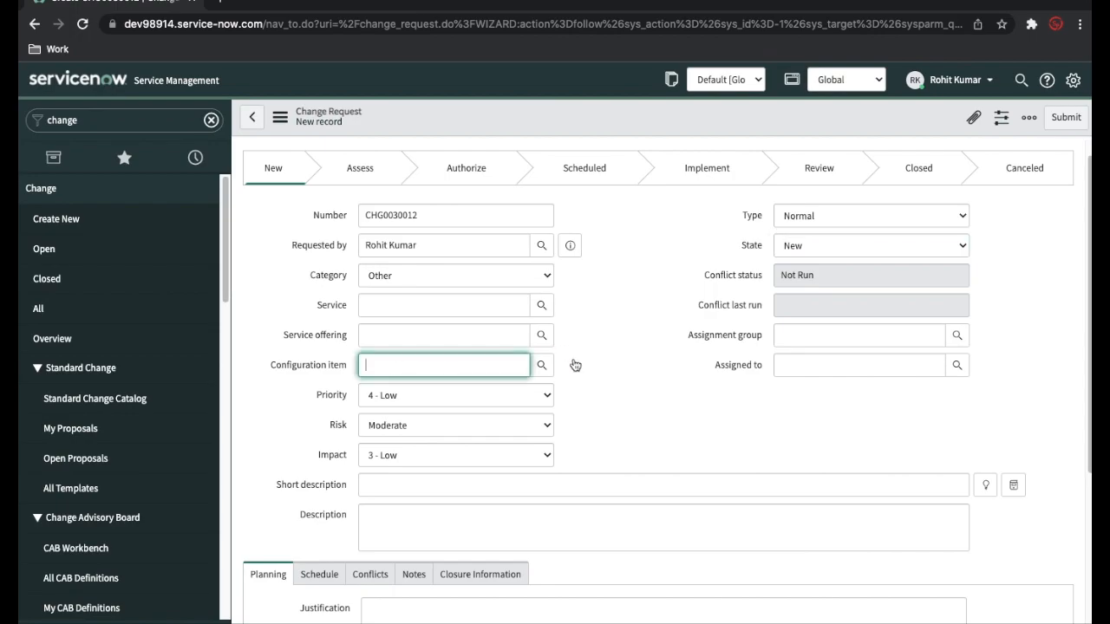
{"action": "left_click", "coordinate": [485, 365]}
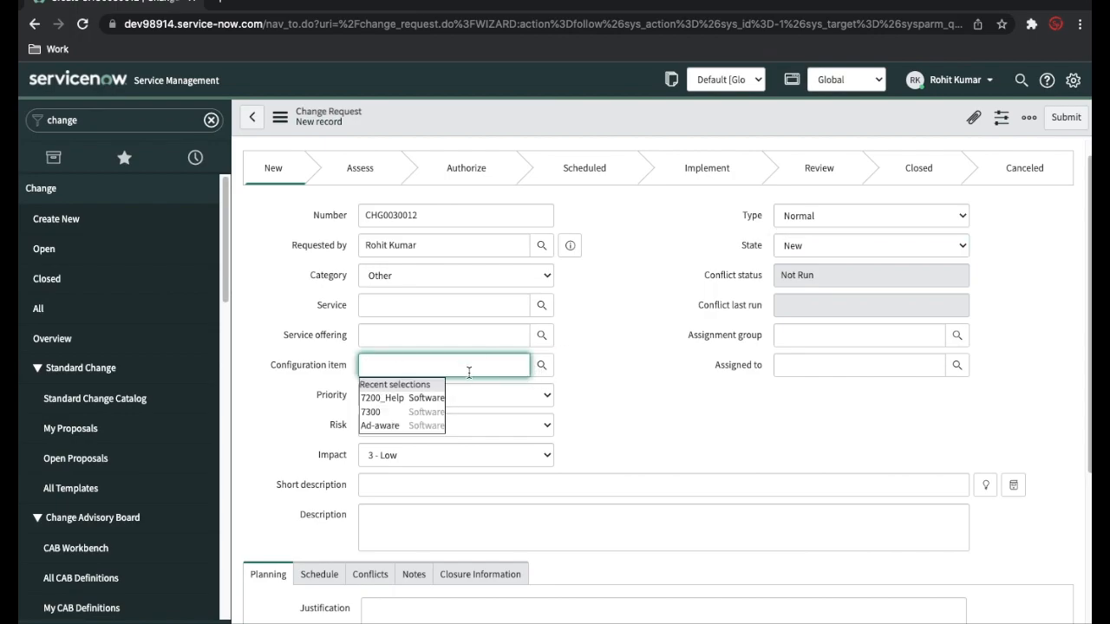
{"action": "left_click", "coordinate": [408, 424]}
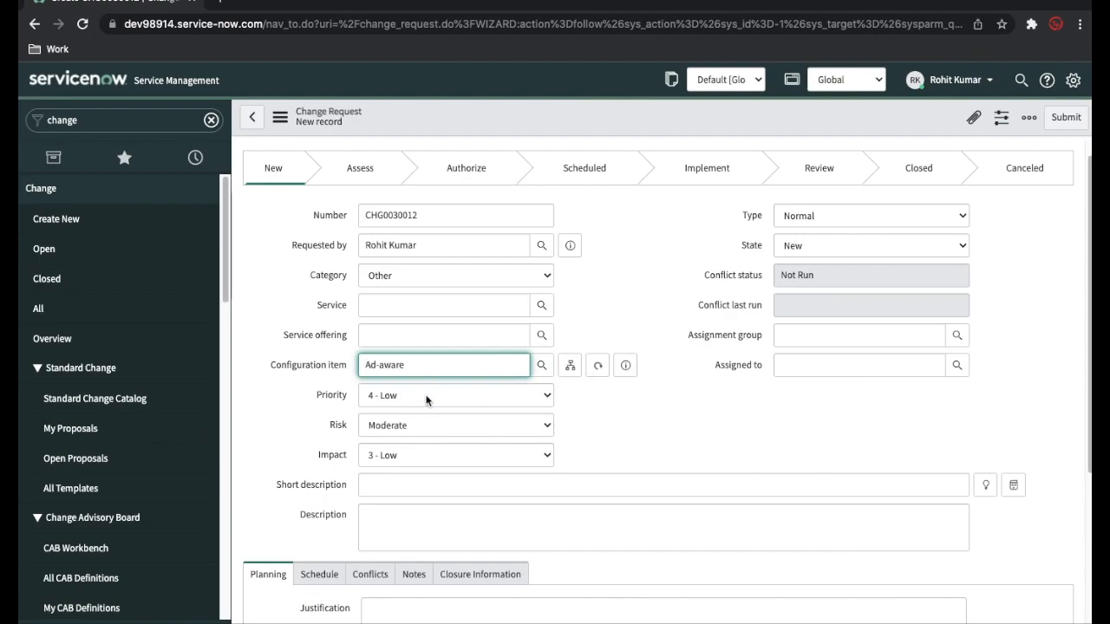
{"action": "left_click", "coordinate": [455, 274]}
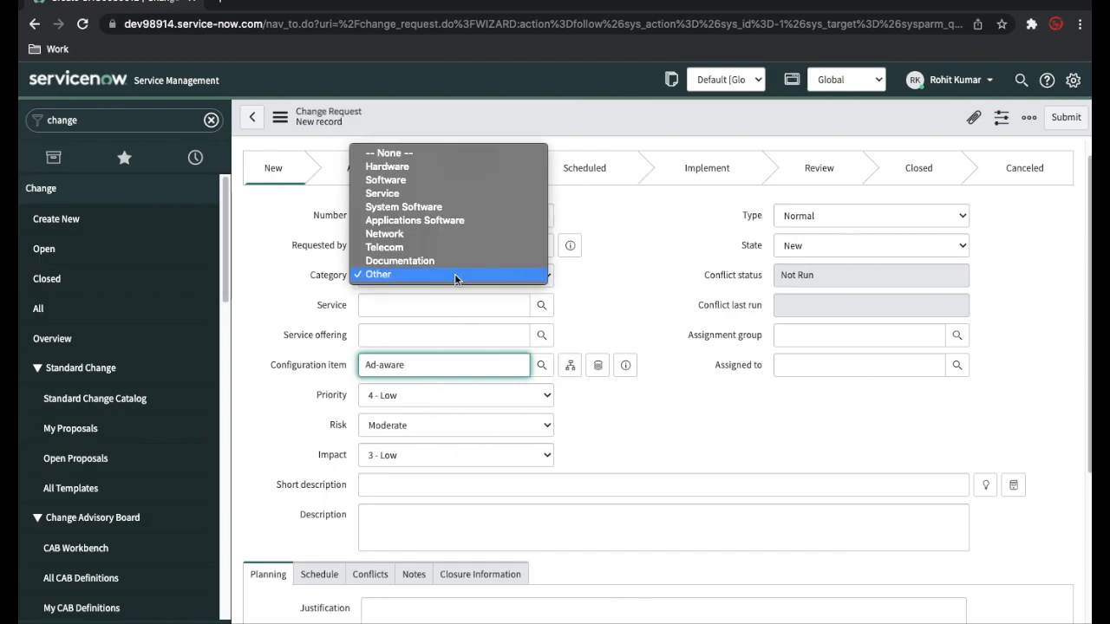
{"action": "left_click", "coordinate": [630, 275]}
- Enter "System Upgrade" as the short description and copy the same text into the description
{"action": "scroll", "coordinate": [630, 276], "scroll_direction": "down", "scroll_amount": 1}
{"action": "left_click", "coordinate": [548, 451]}
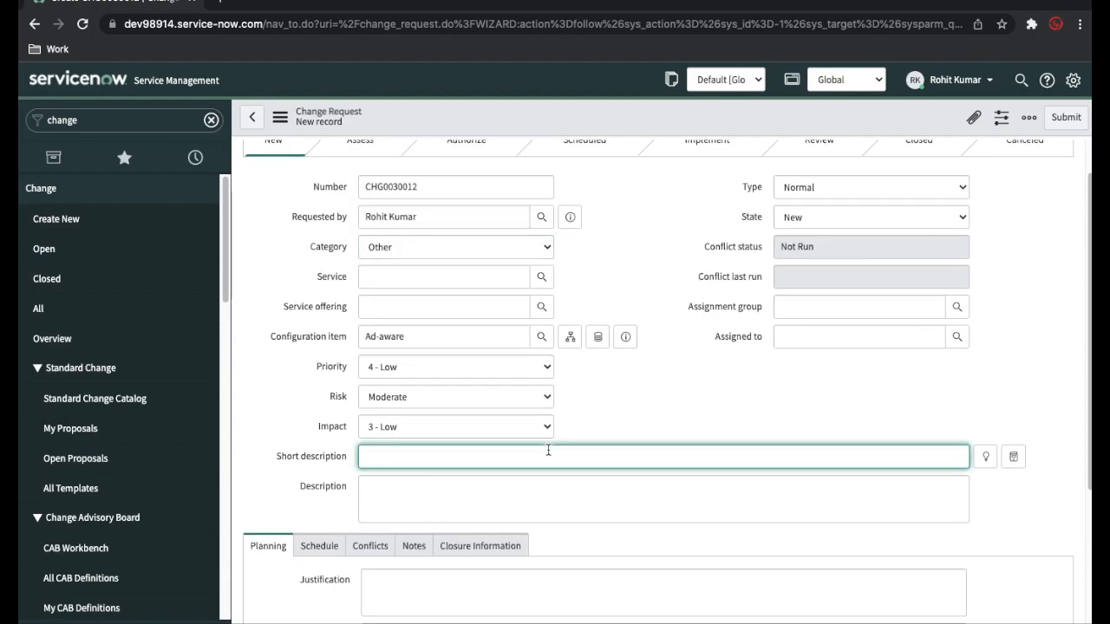
{"action": "type", "text": "System Upgrade"}
{"action": "key", "text": "ctrl+a"}
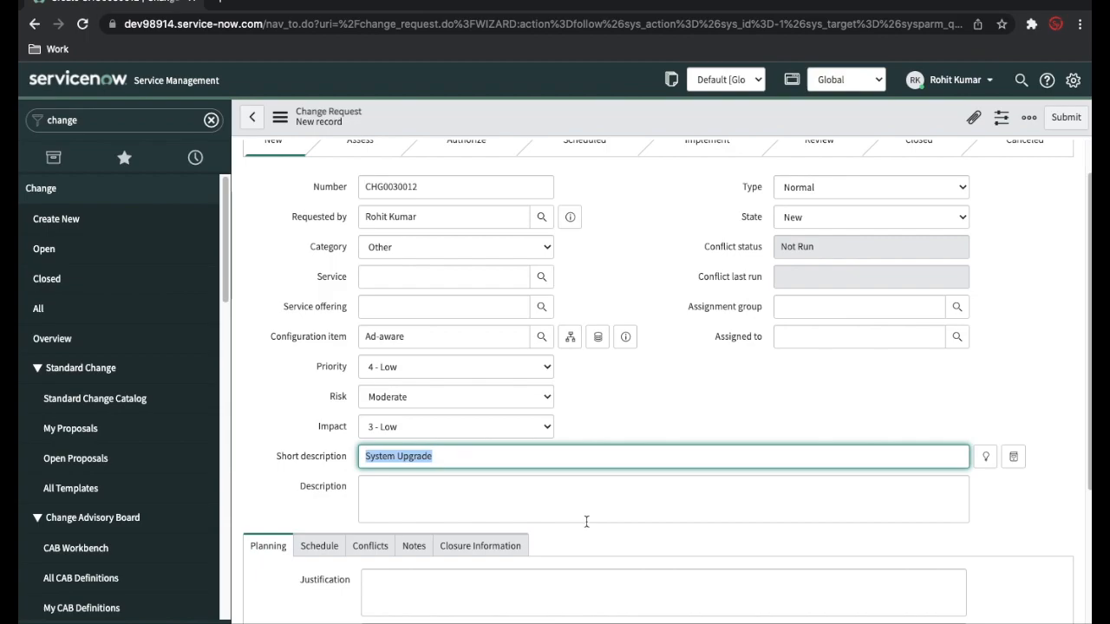
{"action": "key", "text": "ctrl+c"}
{"action": "left_click", "coordinate": [549, 498]}
{"action": "key", "text": "ctrl+v"}
{"action": "scroll", "coordinate": [662, 425], "scroll_direction": "down", "scroll_amount": 3}
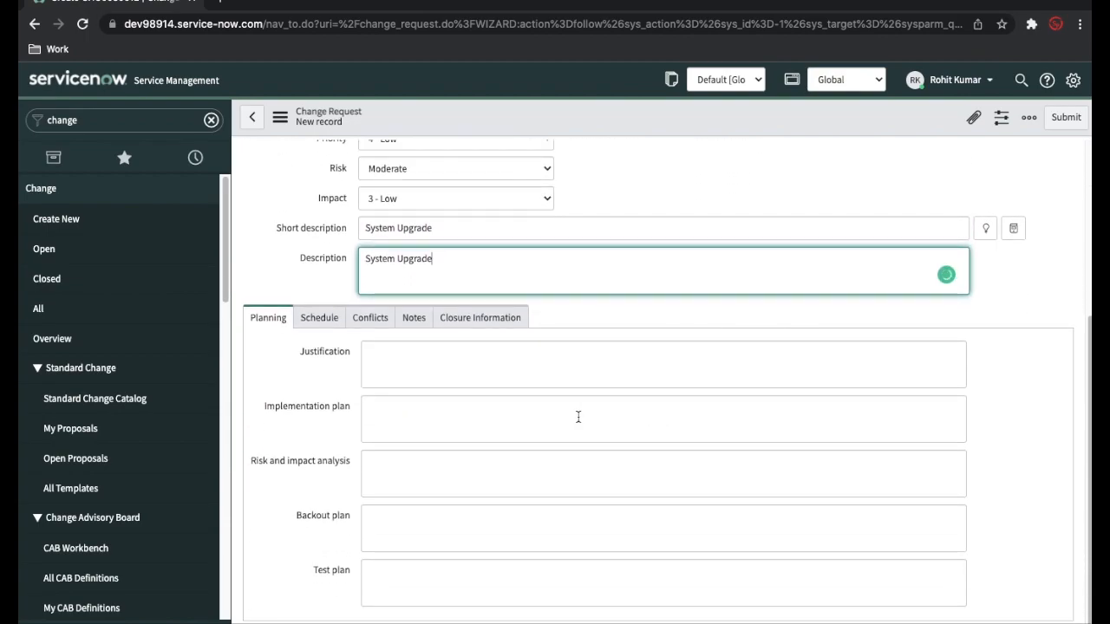
- Save the new change request while staying on its record
{"action": "scroll", "coordinate": [579, 417], "scroll_direction": "down", "scroll_amount": 1}
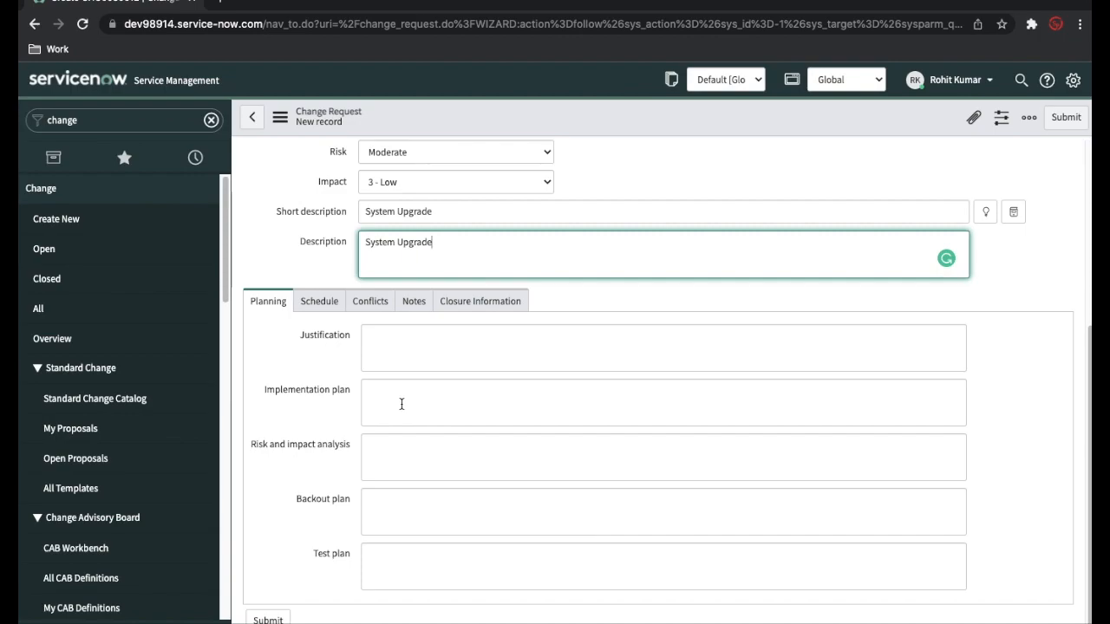
{"action": "scroll", "coordinate": [402, 404], "scroll_direction": "up", "scroll_amount": 1}
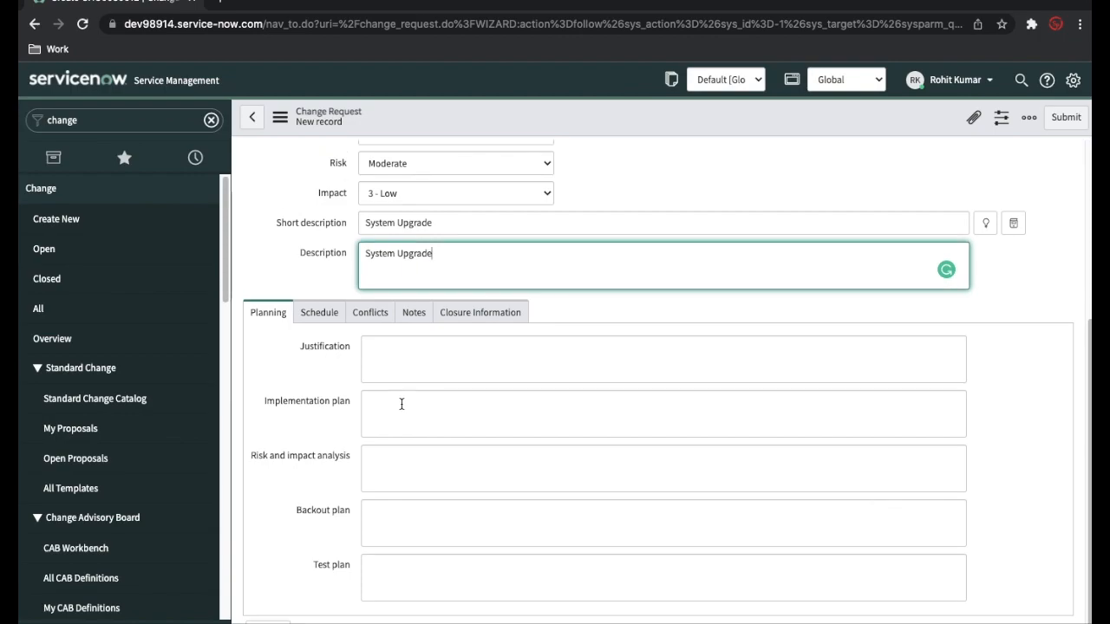
{"action": "scroll", "coordinate": [401, 404], "scroll_direction": "up", "scroll_amount": 3}
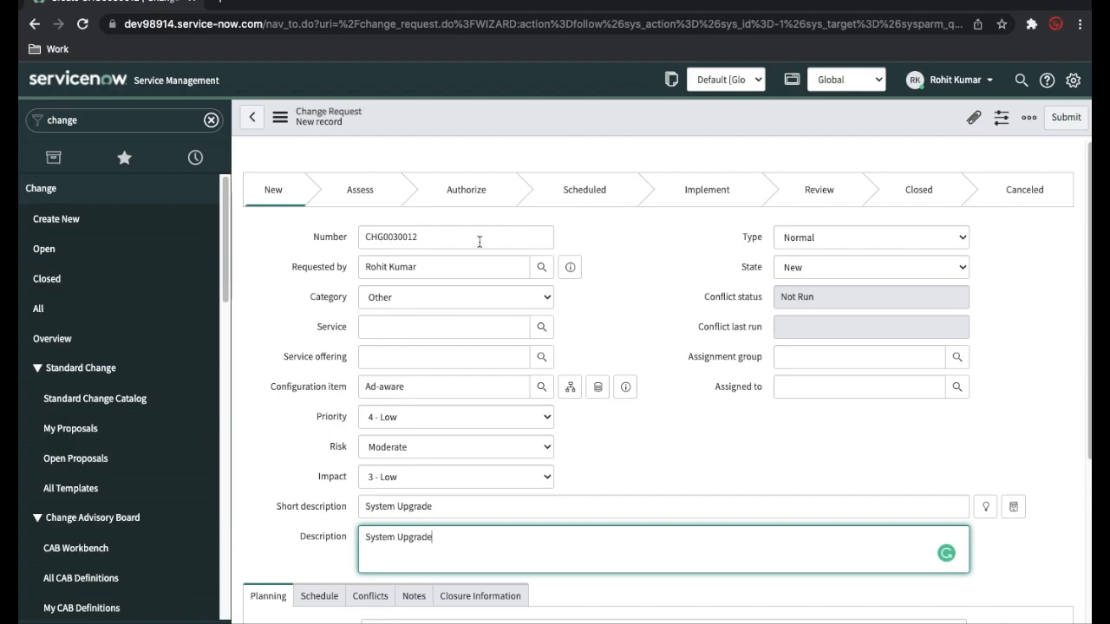
{"action": "right_click", "coordinate": [629, 127]}
{"action": "left_click", "coordinate": [640, 128]}
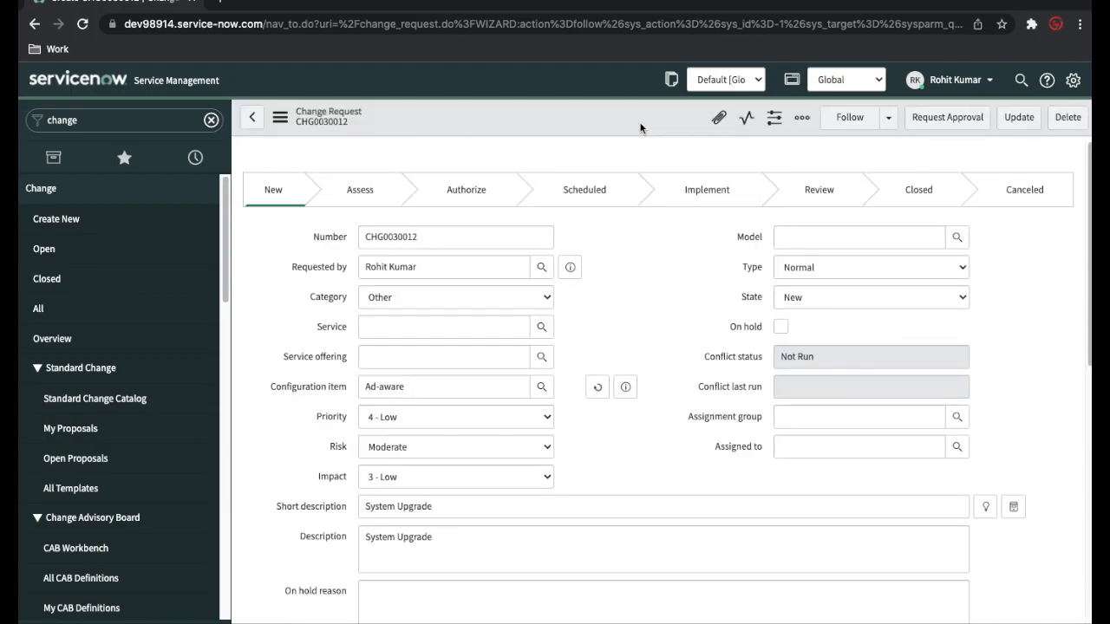
- Set the change request's assignment group to Help Desk and request approval for it
{"action": "scroll", "coordinate": [669, 252], "scroll_direction": "down", "scroll_amount": 3}
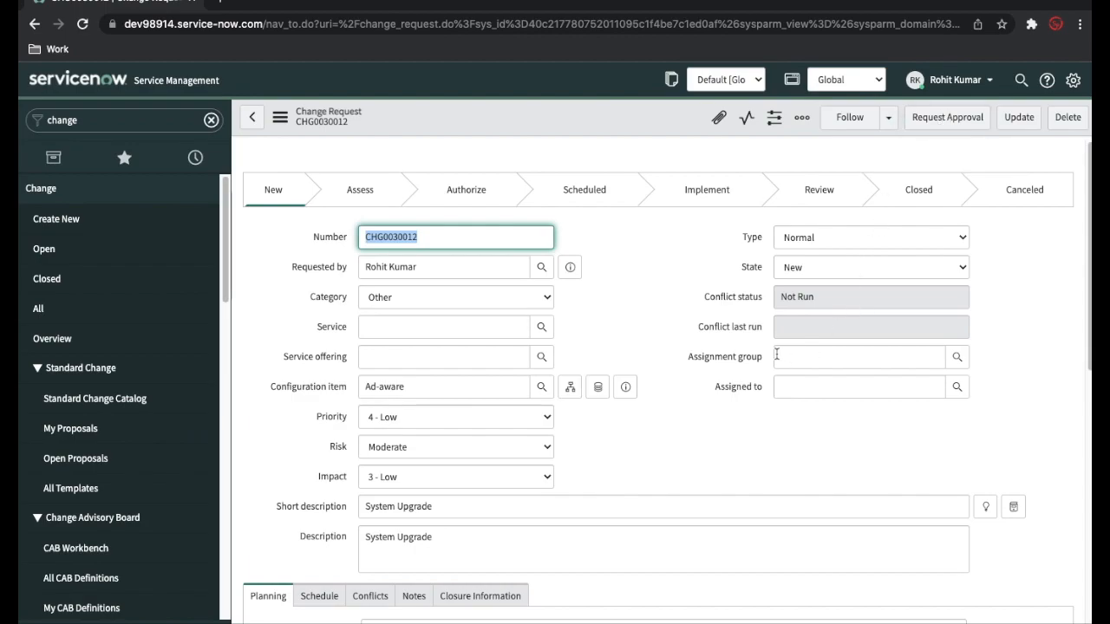
{"action": "scroll", "coordinate": [673, 334], "scroll_direction": "down", "scroll_amount": 10}
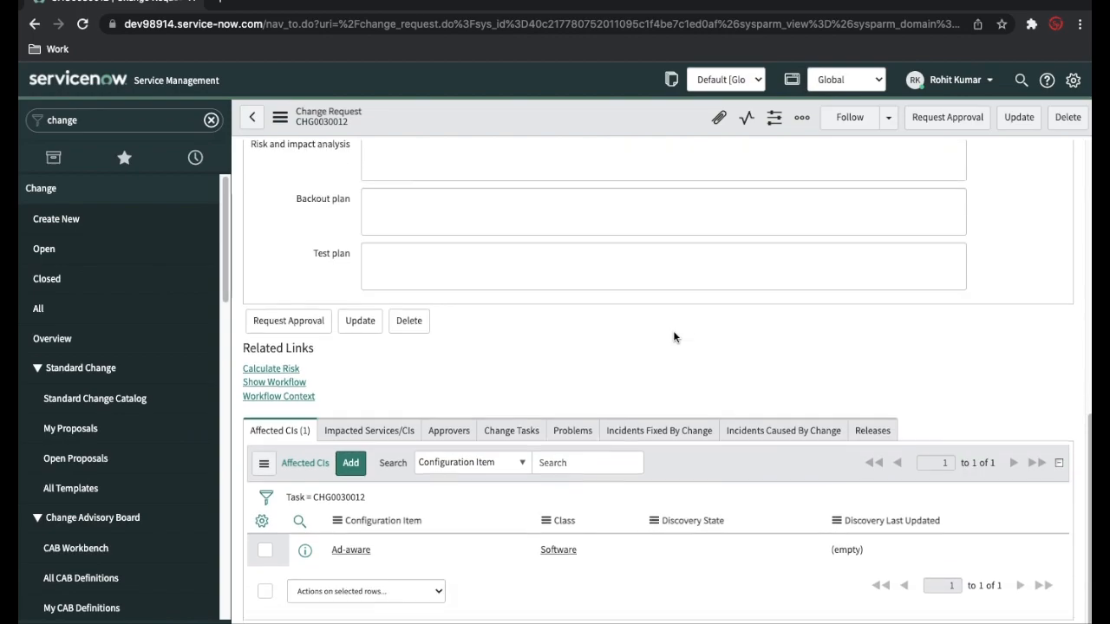
{"action": "scroll", "coordinate": [675, 337], "scroll_direction": "up", "scroll_amount": 5}
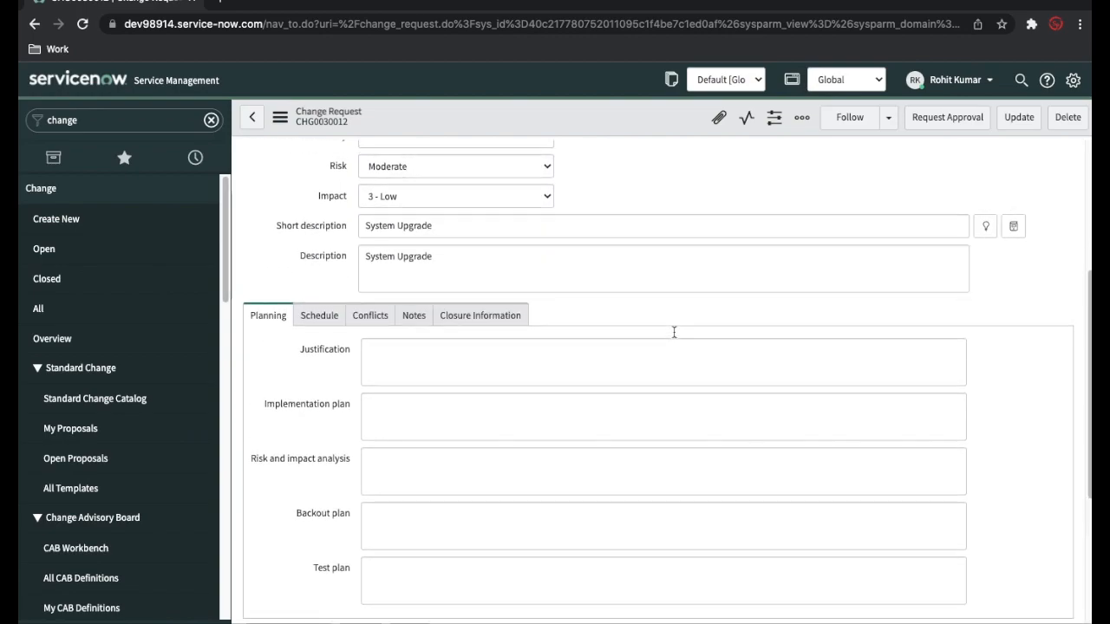
{"action": "scroll", "coordinate": [505, 357], "scroll_direction": "up", "scroll_amount": 3}
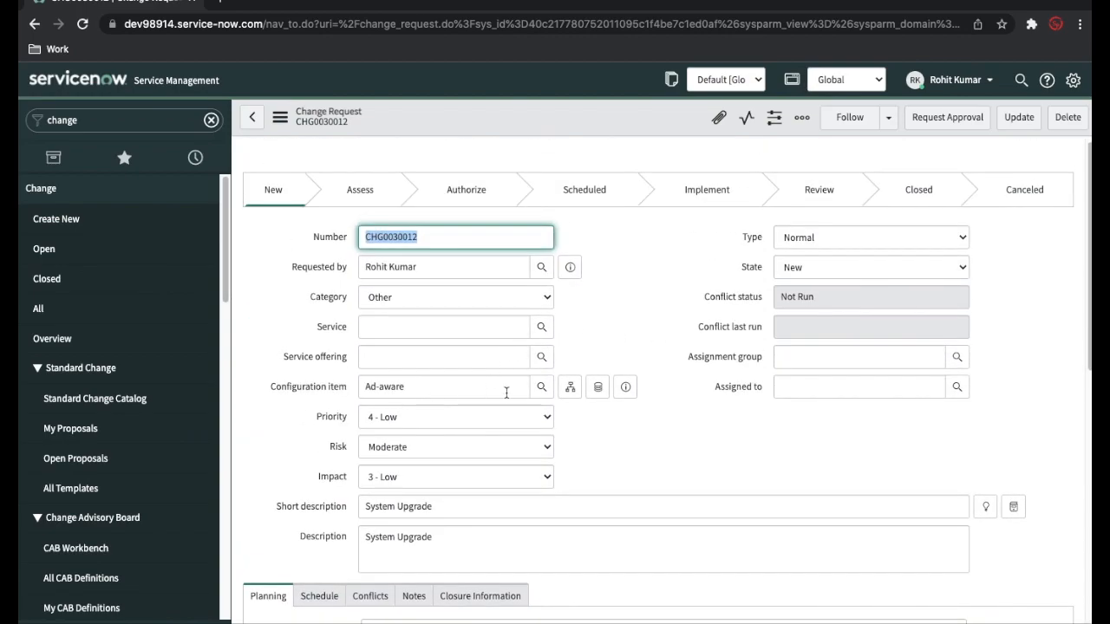
{"action": "scroll", "coordinate": [649, 394], "scroll_direction": "down", "scroll_amount": 10}
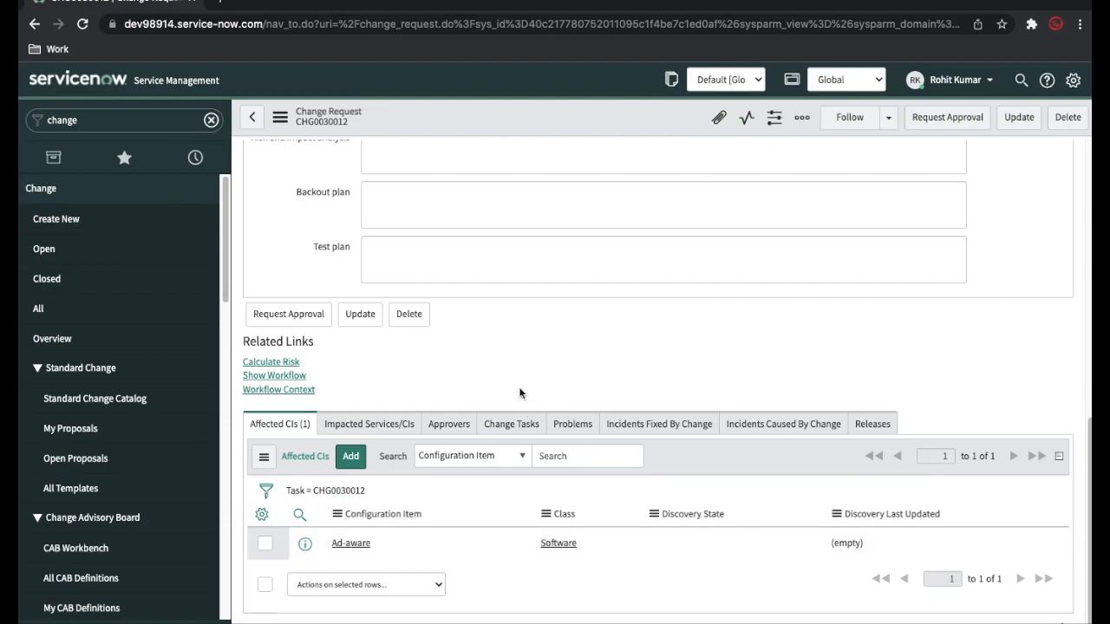
{"action": "scroll", "coordinate": [521, 394], "scroll_direction": "up", "scroll_amount": 10}
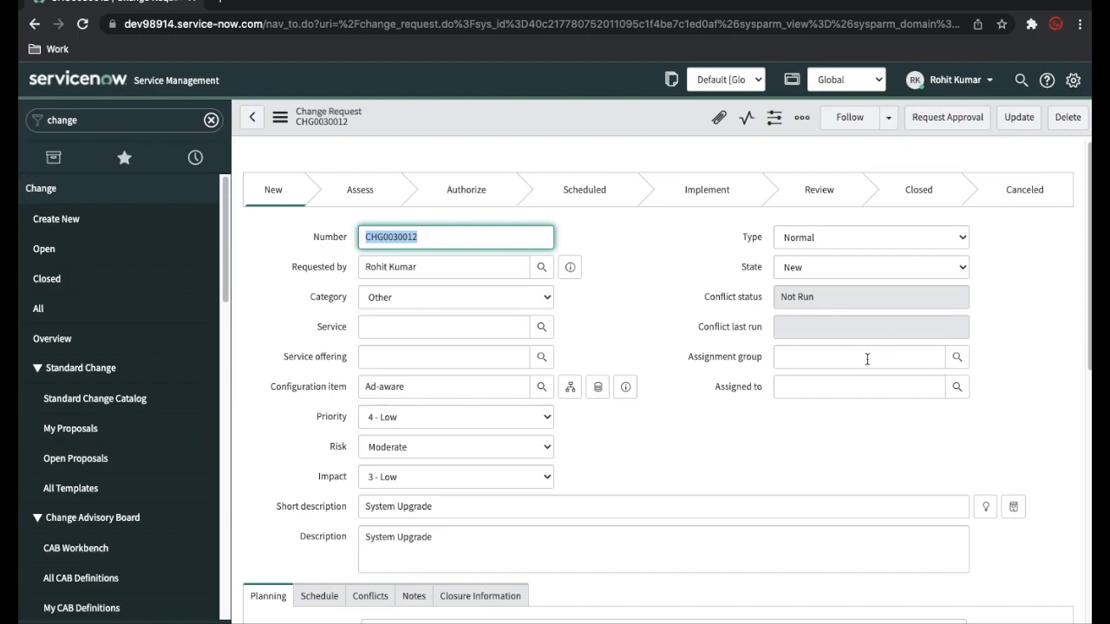
{"action": "left_click", "coordinate": [949, 119]}
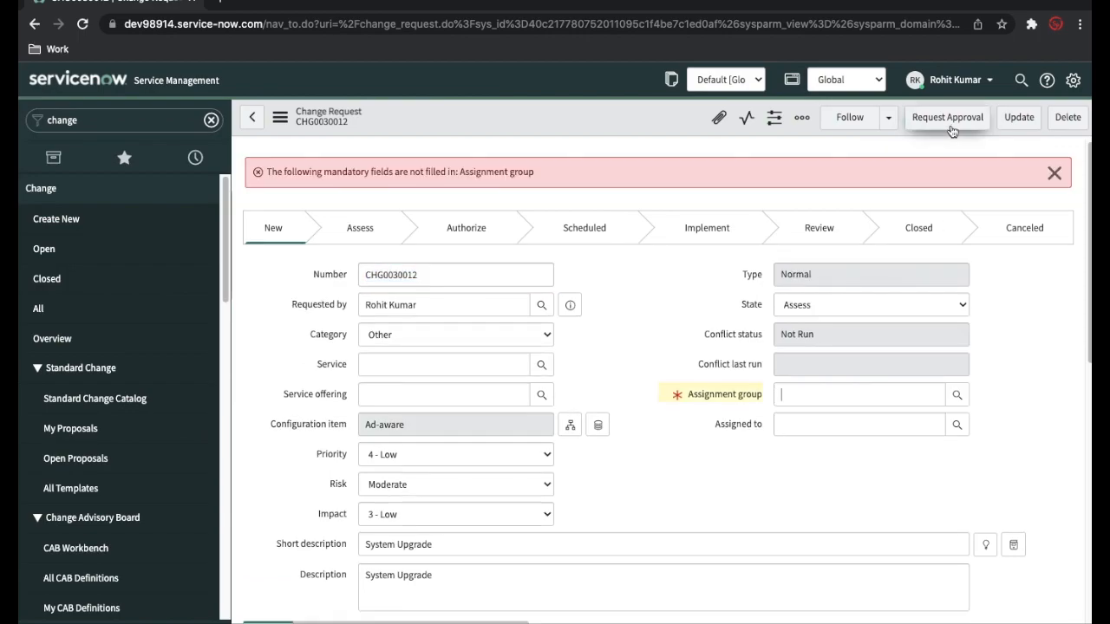
{"action": "left_click", "coordinate": [872, 396]}
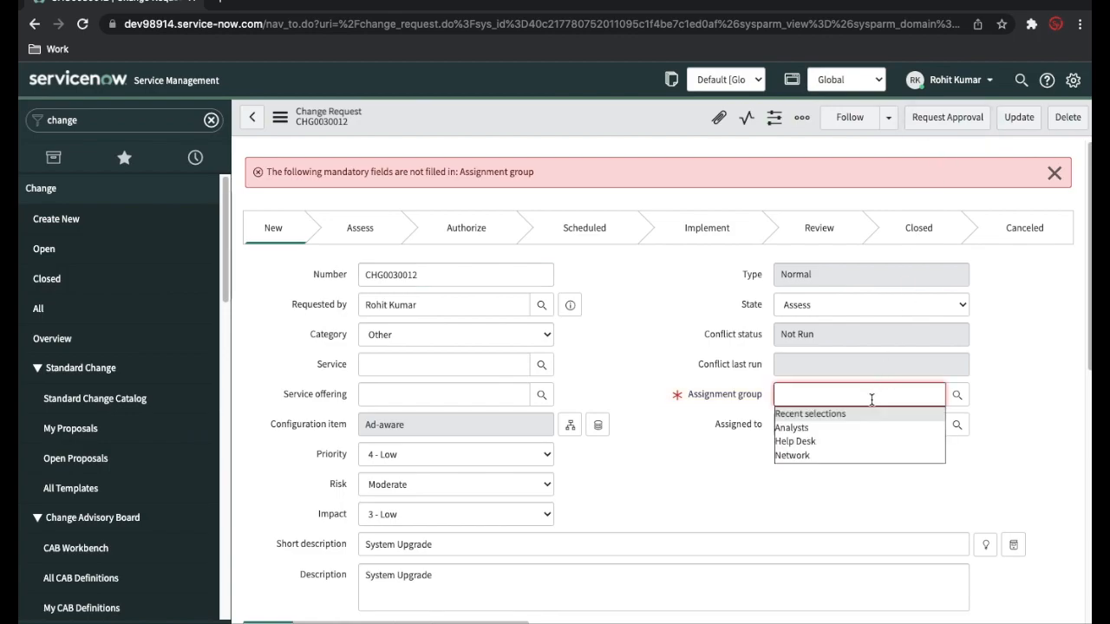
{"action": "left_click", "coordinate": [815, 440]}
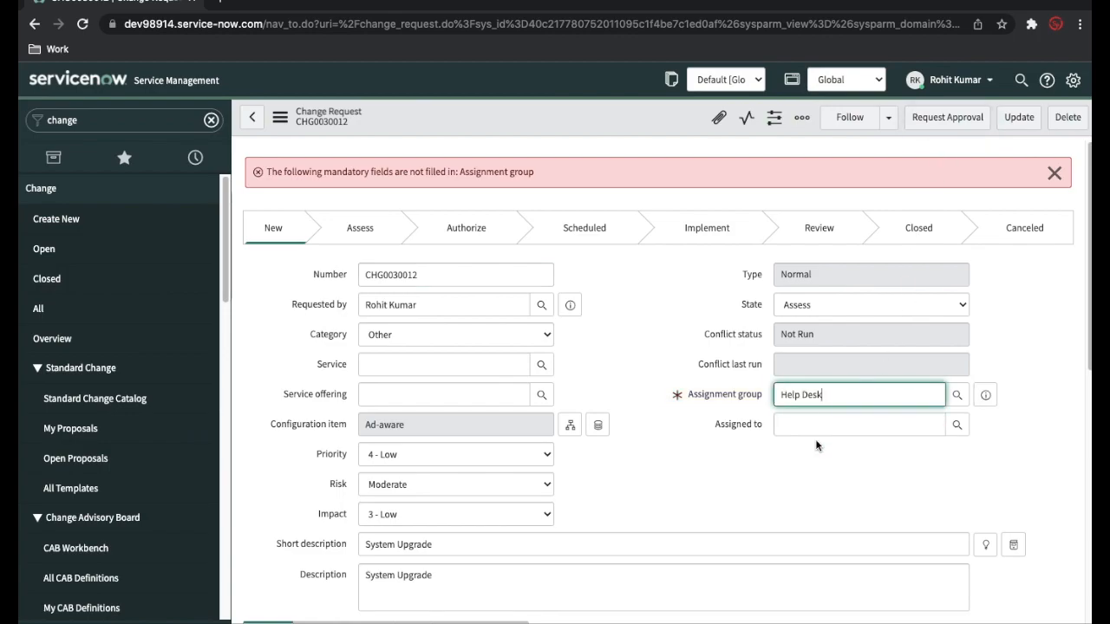
{"action": "left_click", "coordinate": [925, 125]}
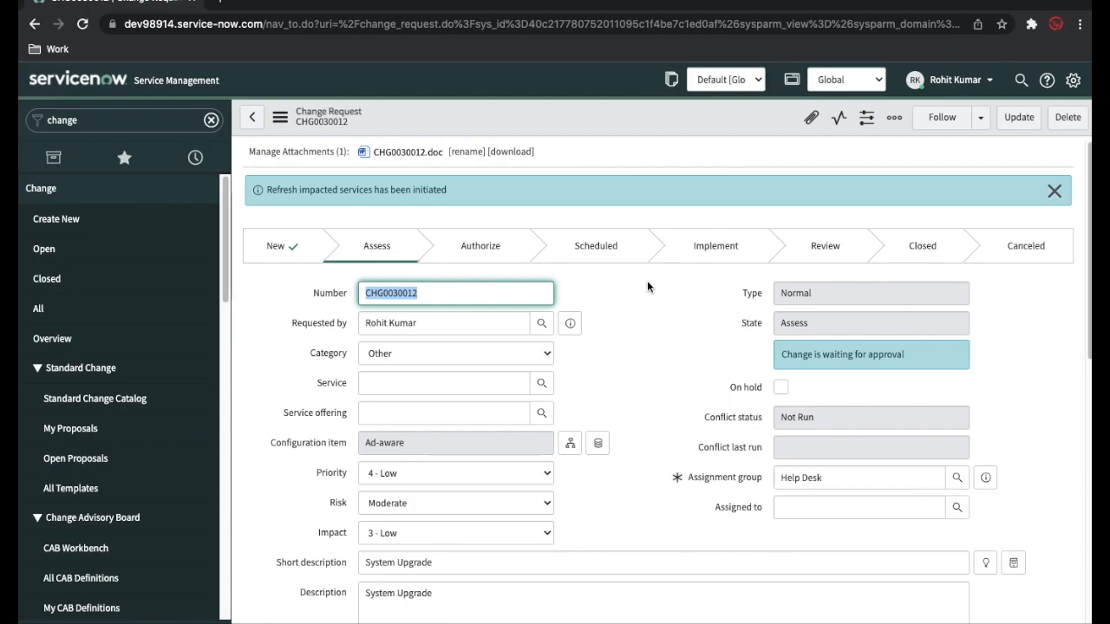
- Check the change request's approvers and the members of the Help Desk assignment group
{"action": "scroll", "coordinate": [664, 286], "scroll_direction": "down", "scroll_amount": 10}
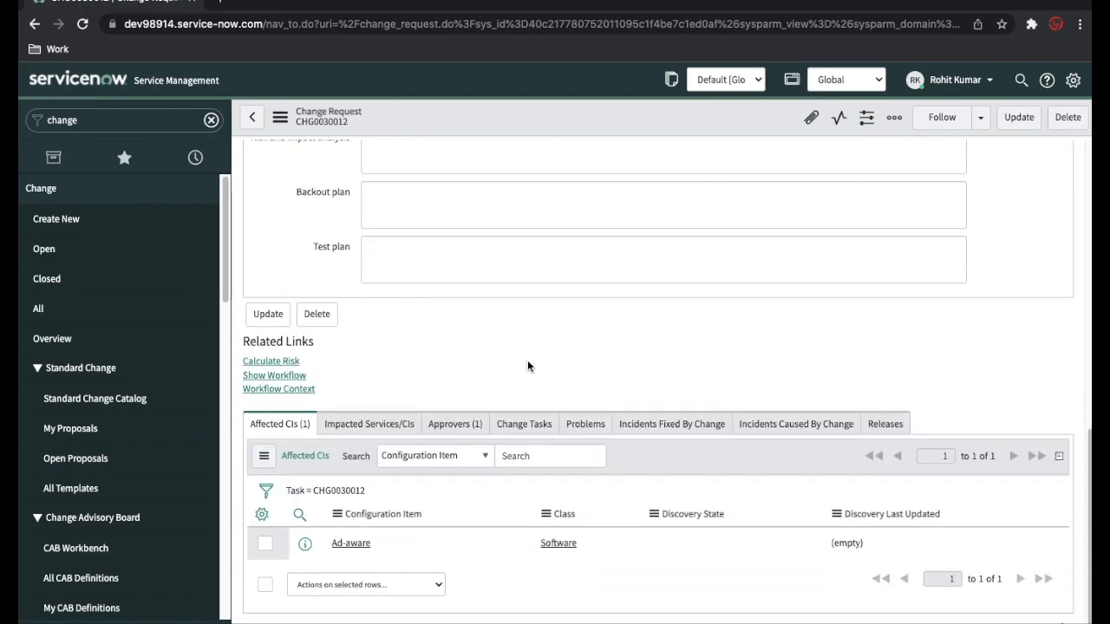
{"action": "left_click", "coordinate": [454, 424]}
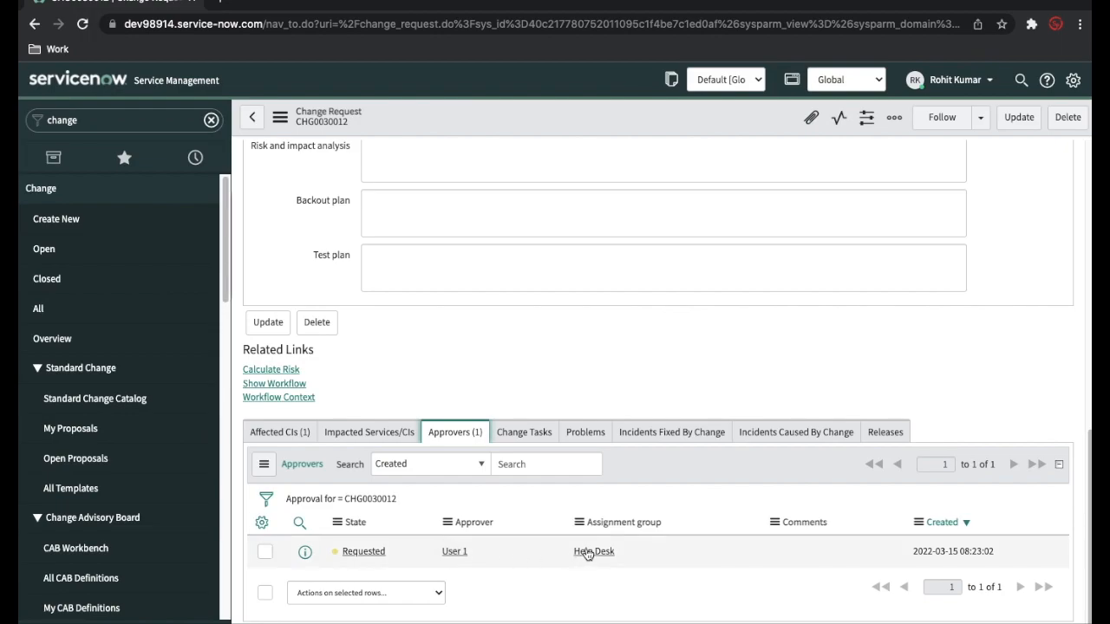
{"action": "left_click", "coordinate": [316, 13]}
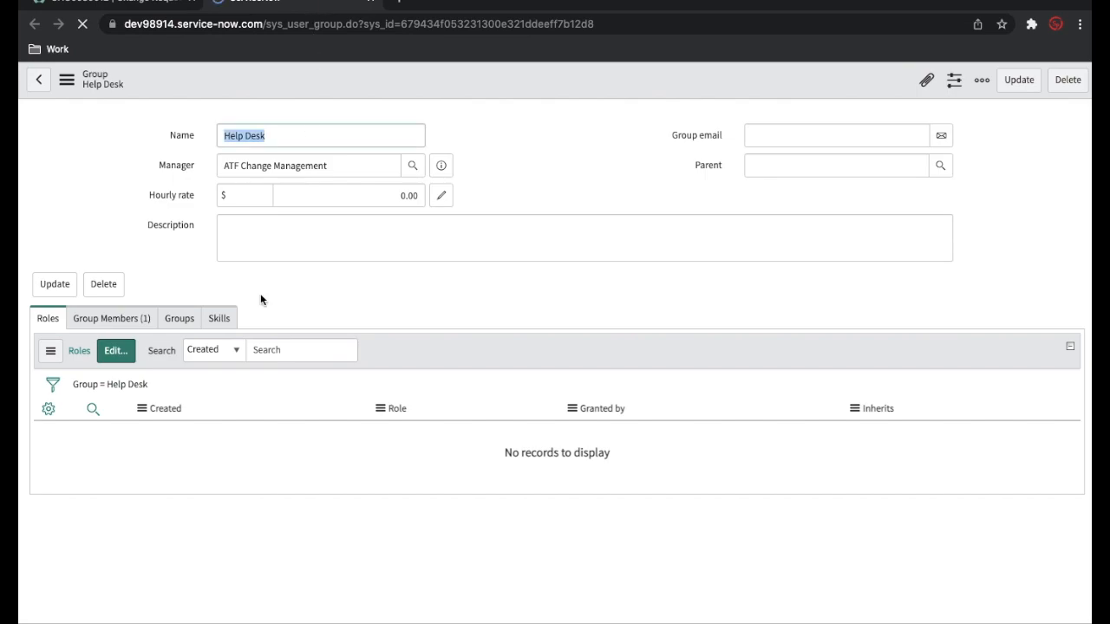
{"action": "left_click", "coordinate": [111, 320]}
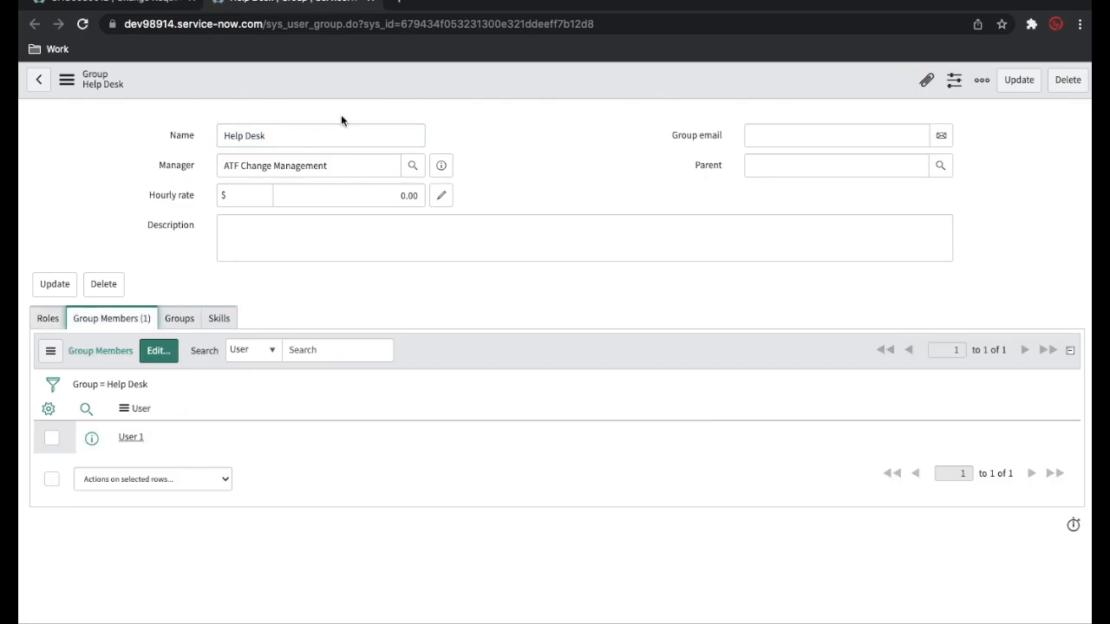
{"action": "left_click", "coordinate": [371, 3]}
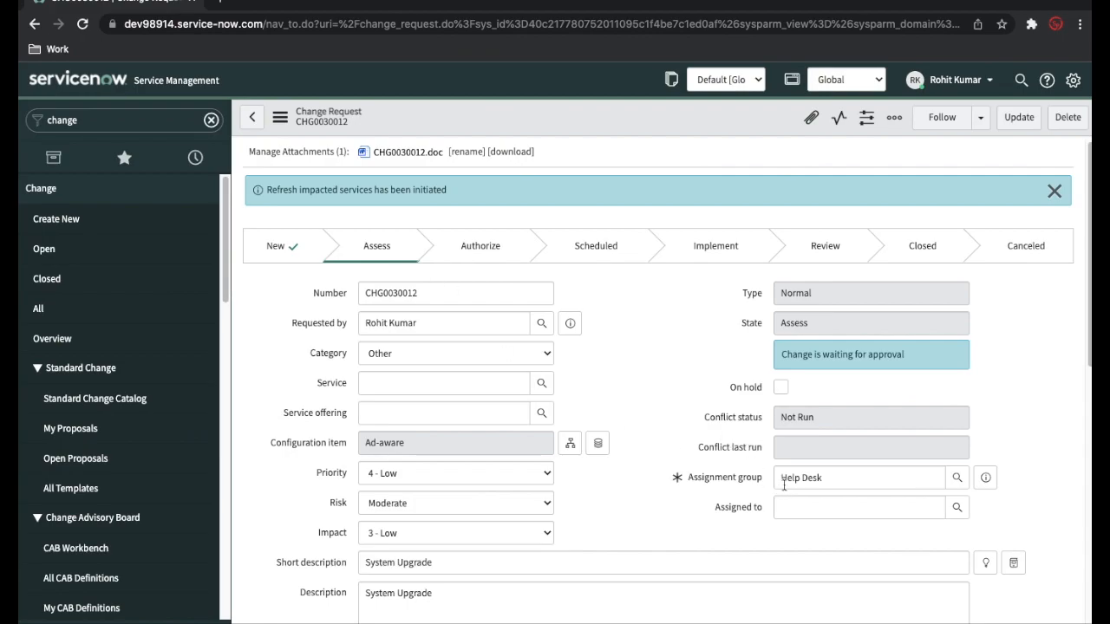
- Open the change request's workflow context and examine the details of the Change moves to Assess, Technical approvals, and Assess and On hold activities
{"action": "scroll", "coordinate": [651, 375], "scroll_direction": "down", "scroll_amount": 10}
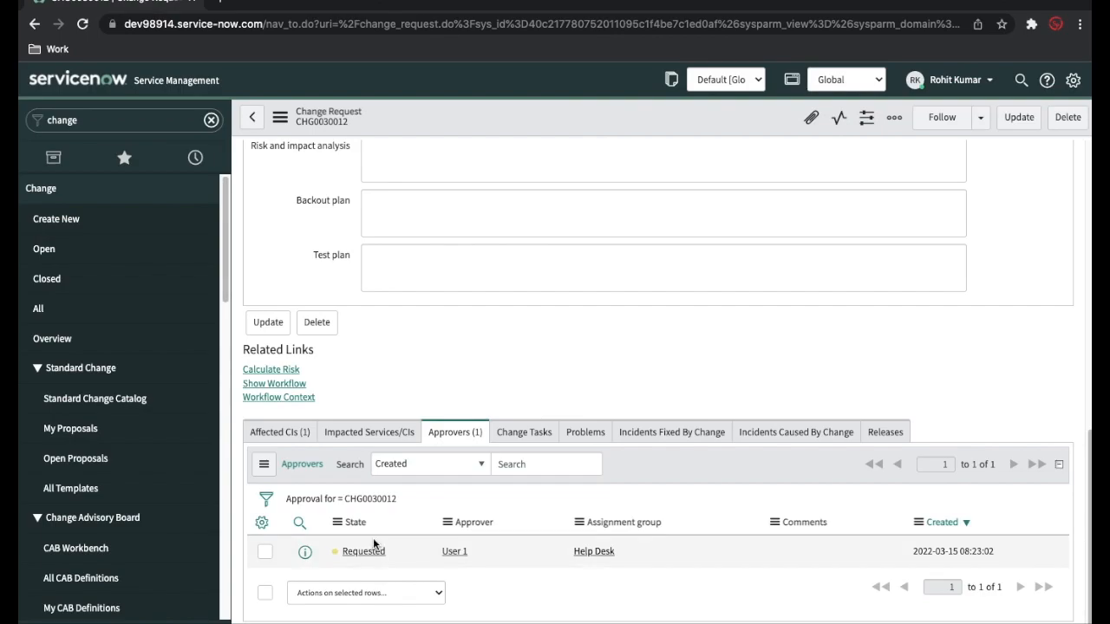
{"action": "left_click", "coordinate": [287, 387]}
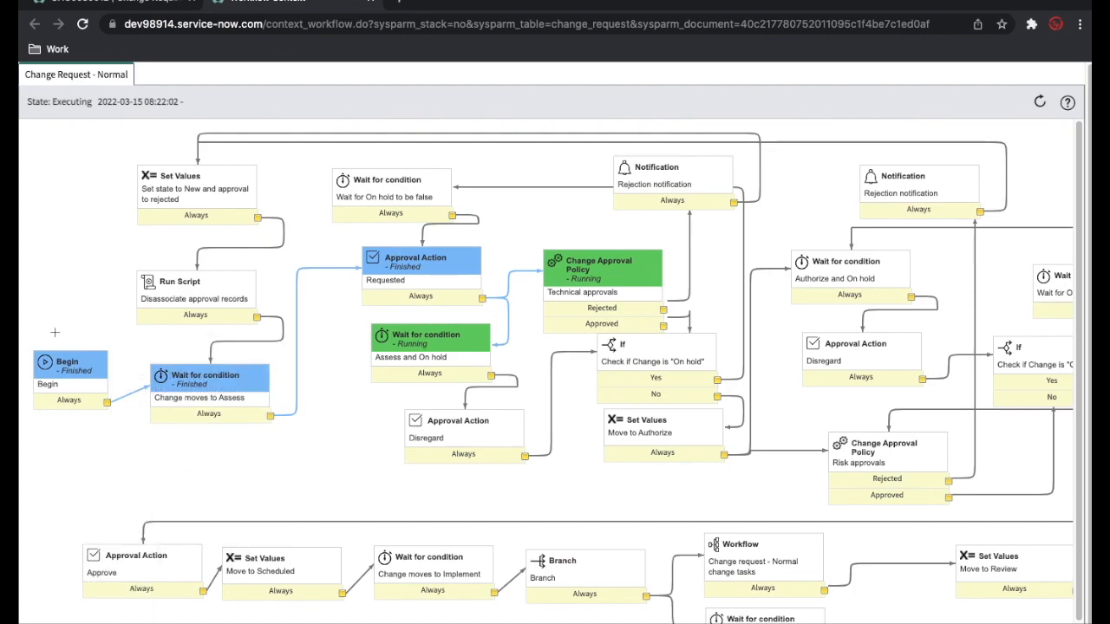
{"action": "mouse_move", "coordinate": [209, 396]}
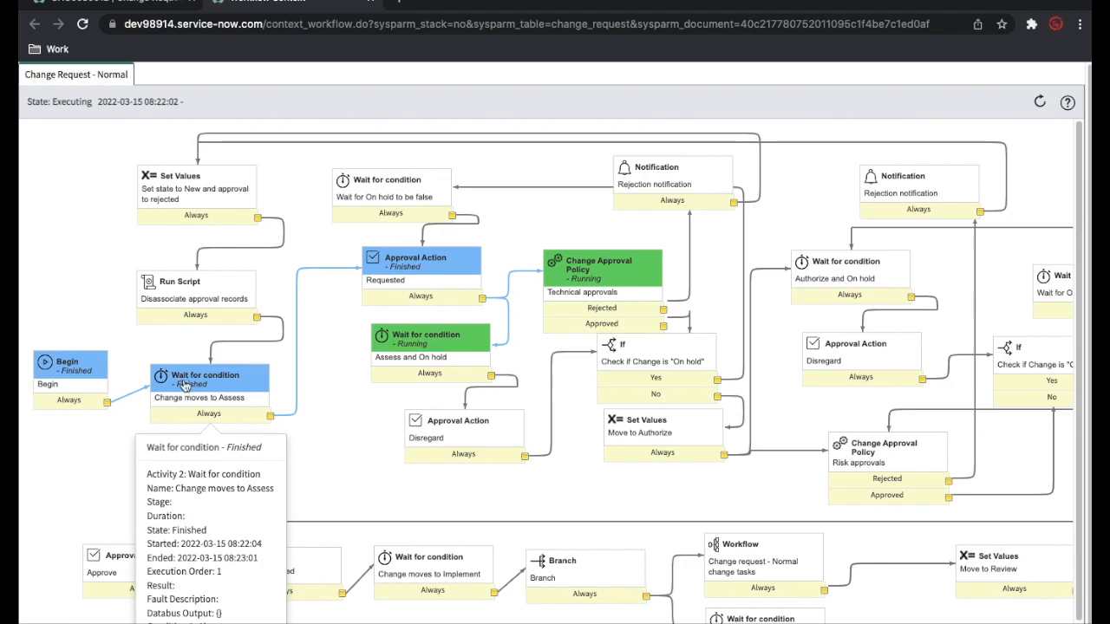
{"action": "mouse_move", "coordinate": [362, 279]}
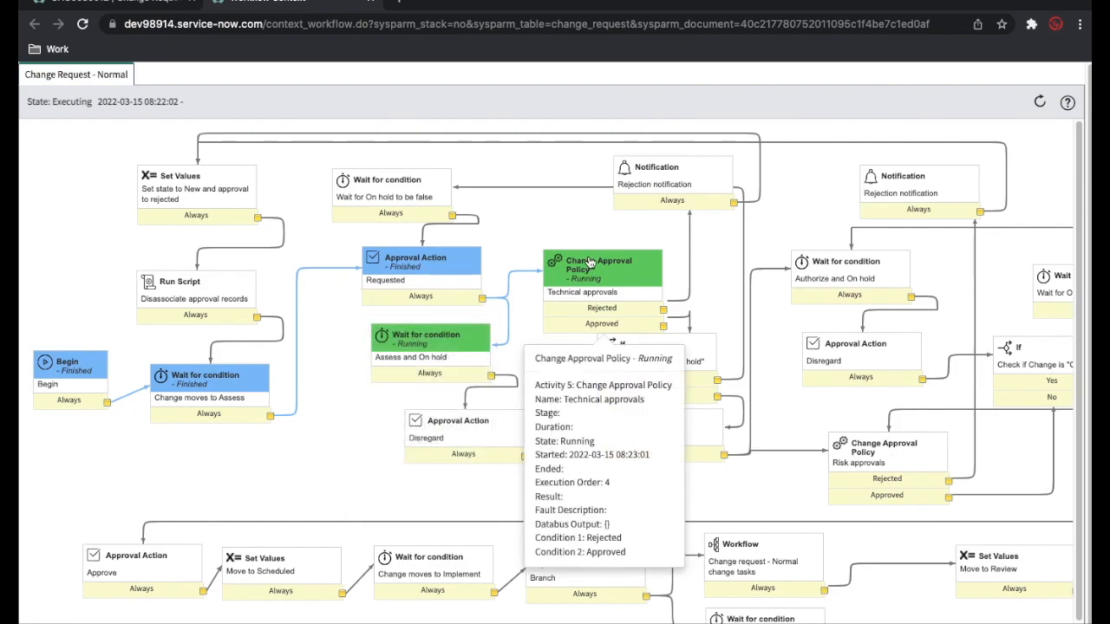
{"action": "mouse_move", "coordinate": [414, 367]}
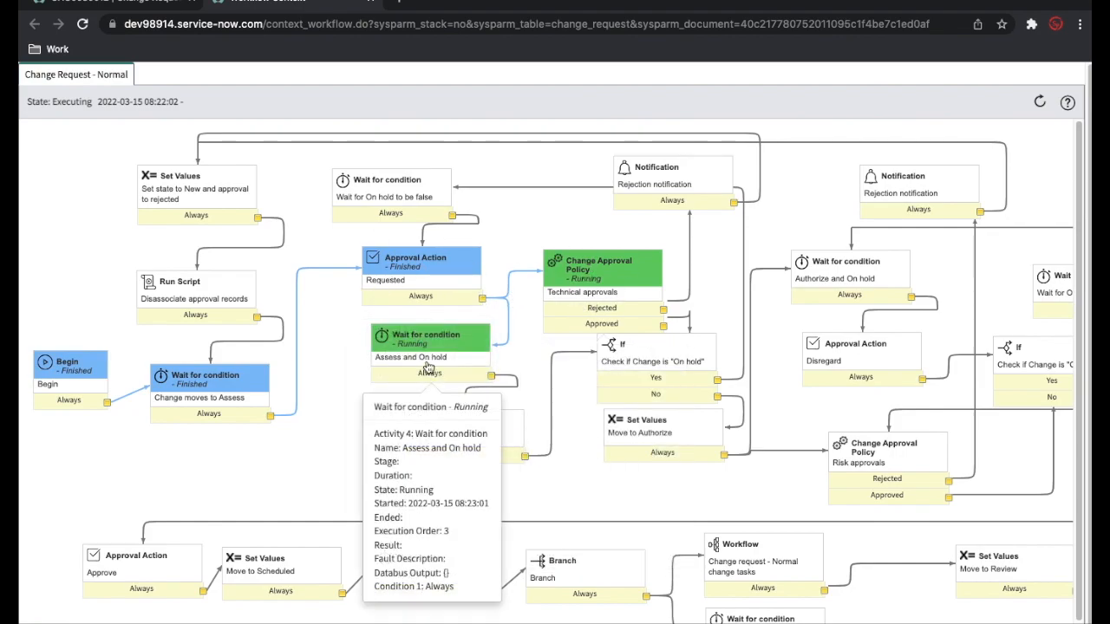
- Open the Normal Change Policy from the change approval policies and review its policy inputs and decisions
{"action": "mouse_move", "coordinate": [609, 278]}
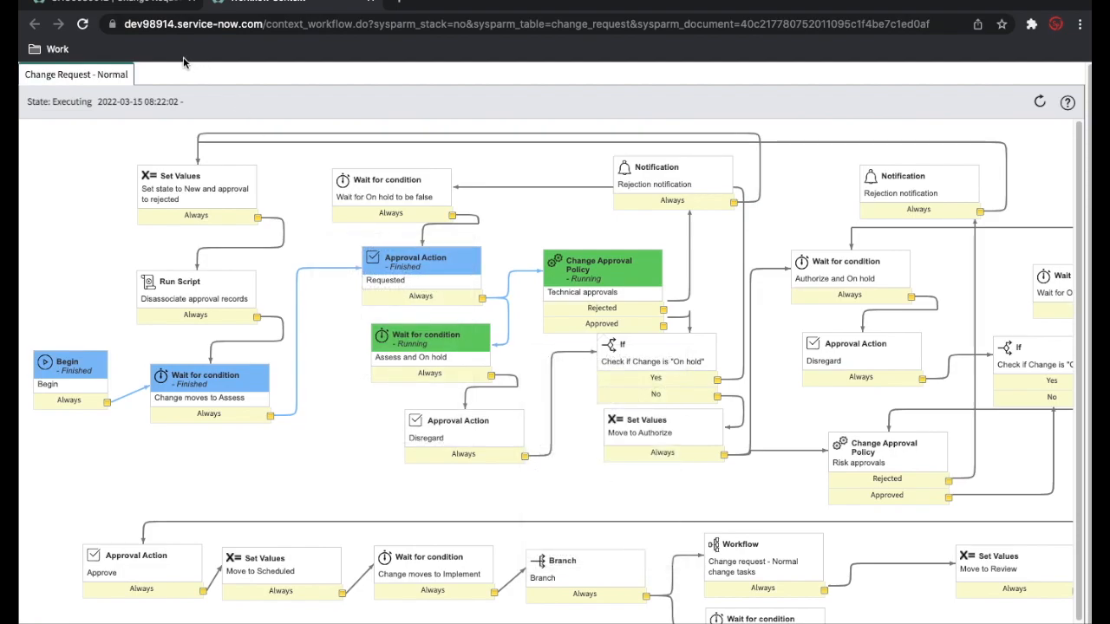
{"action": "left_click", "coordinate": [143, 7]}
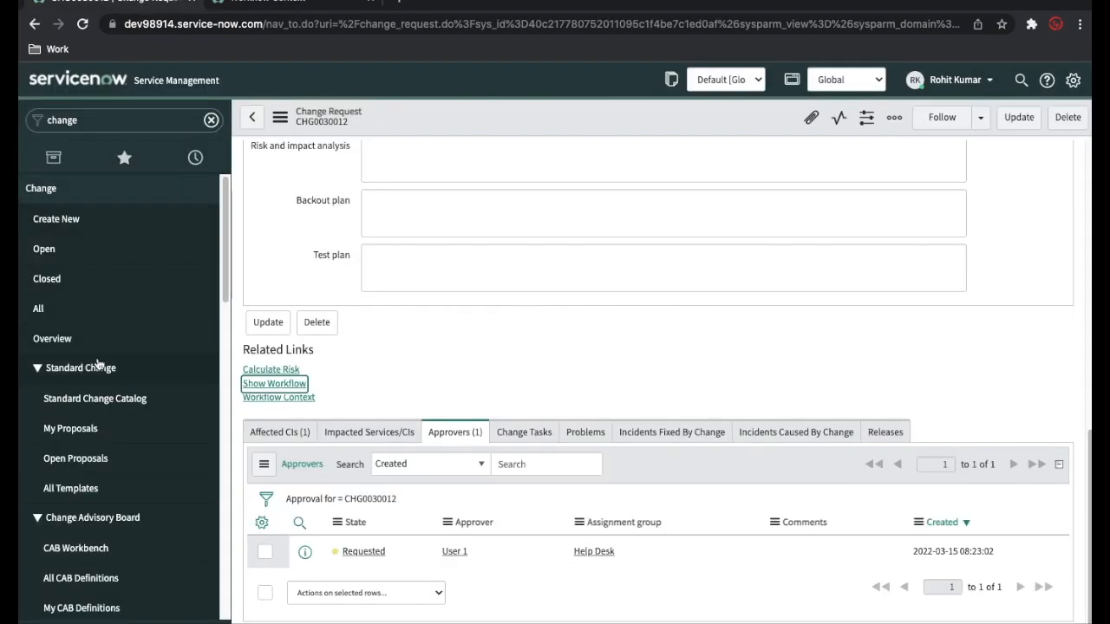
{"action": "scroll", "coordinate": [98, 364], "scroll_direction": "down", "scroll_amount": 3}
{"action": "scroll", "coordinate": [98, 364], "scroll_direction": "down", "scroll_amount": 3}
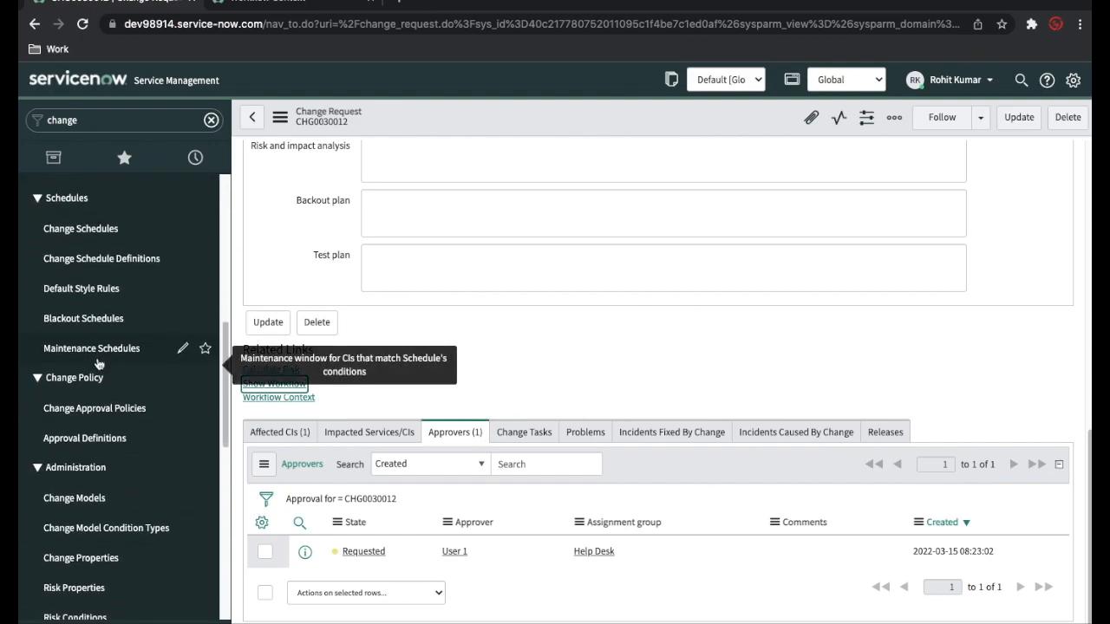
{"action": "left_click", "coordinate": [104, 414], "text": "ctrl"}
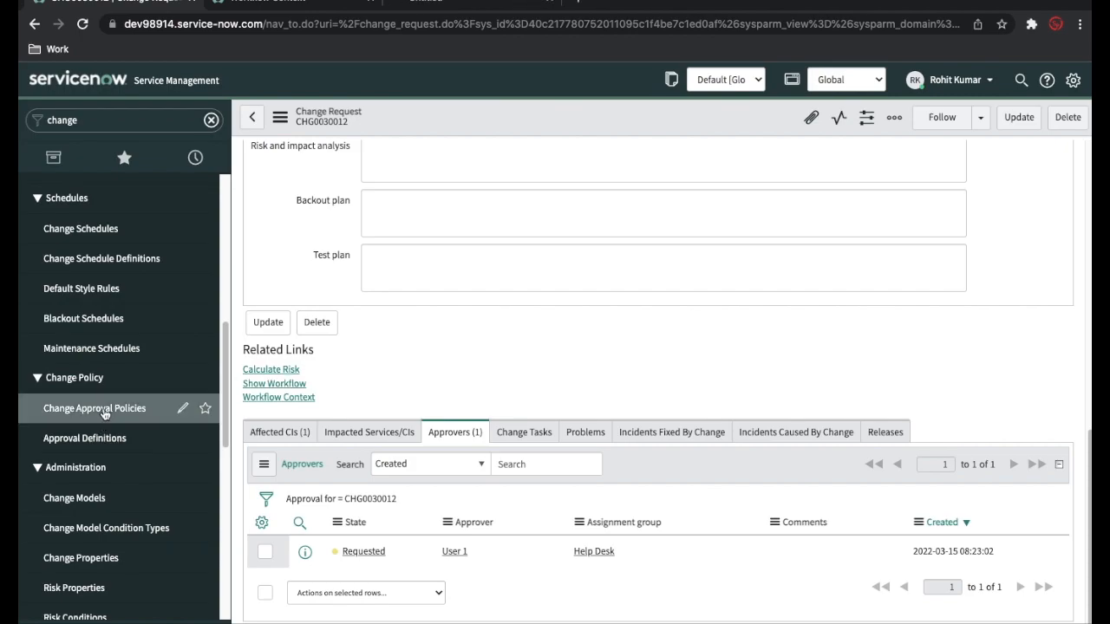
{"action": "left_click", "coordinate": [418, 12]}
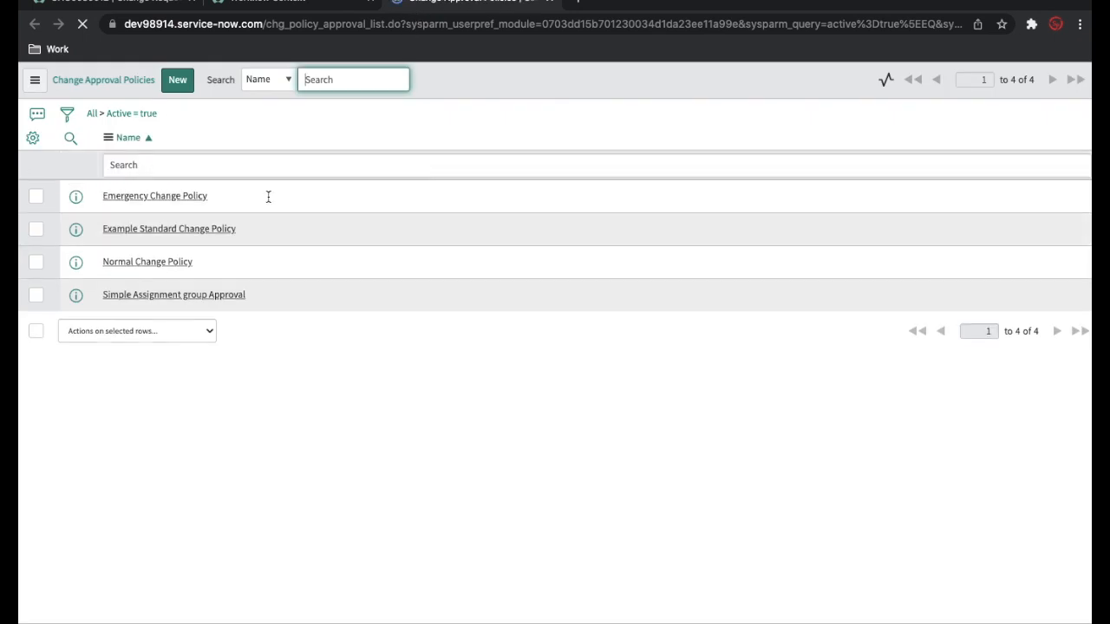
{"action": "left_click", "coordinate": [145, 272]}
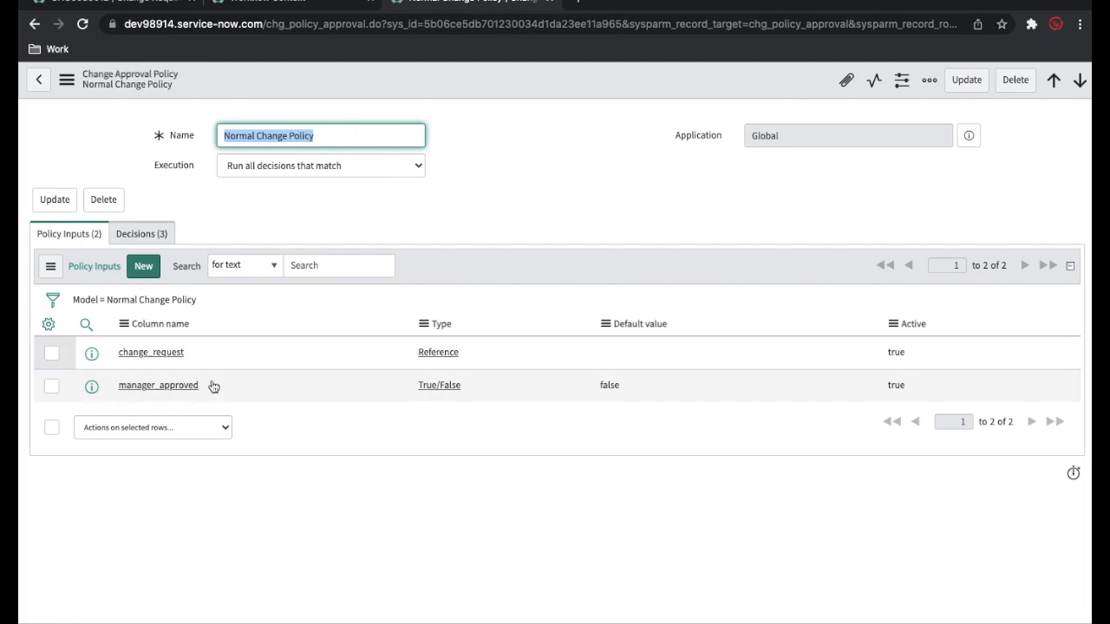
{"action": "left_click", "coordinate": [151, 238]}
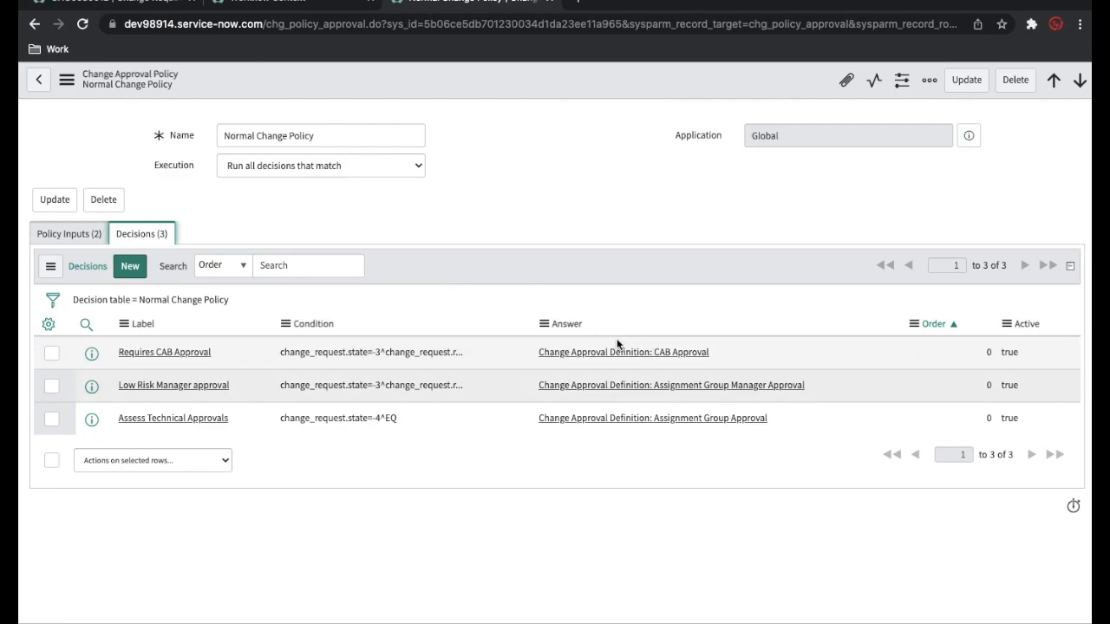
- Check the change request's state, and open the Assess Technical Approvals decision and the full approval definition set as its answer
{"action": "left_click", "coordinate": [119, 3]}
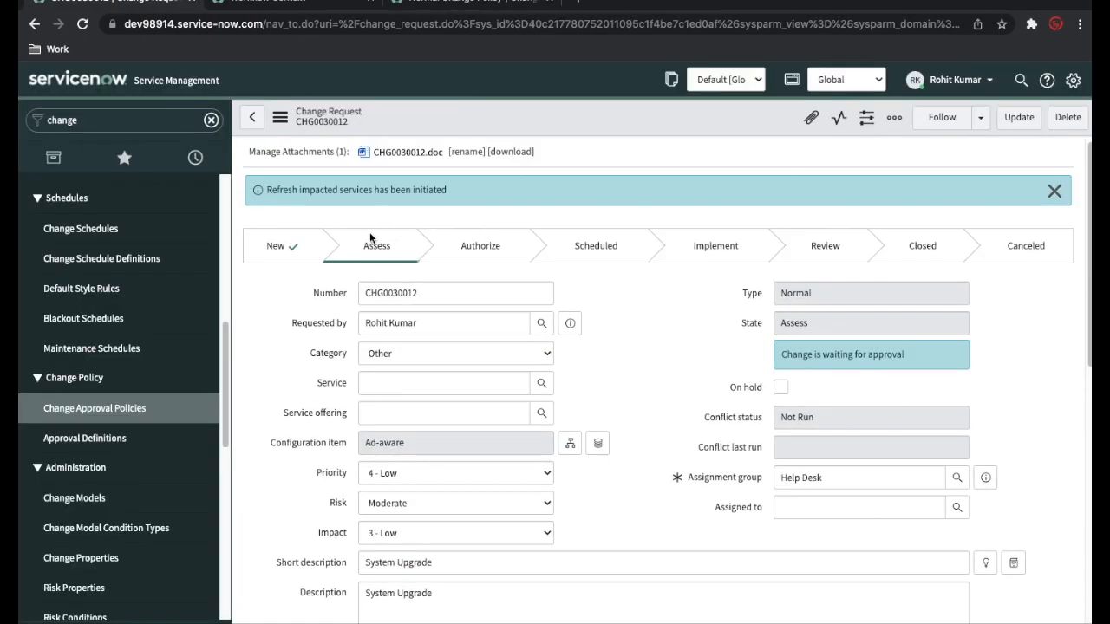
{"action": "left_click", "coordinate": [438, 4]}
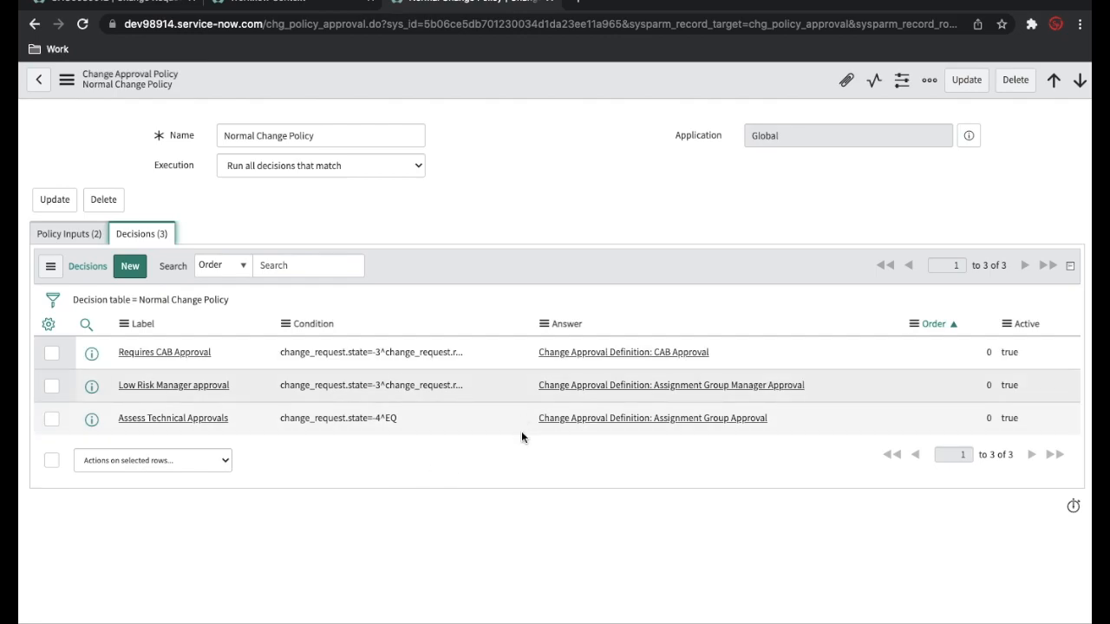
{"action": "left_click", "coordinate": [178, 419], "text": "super"}
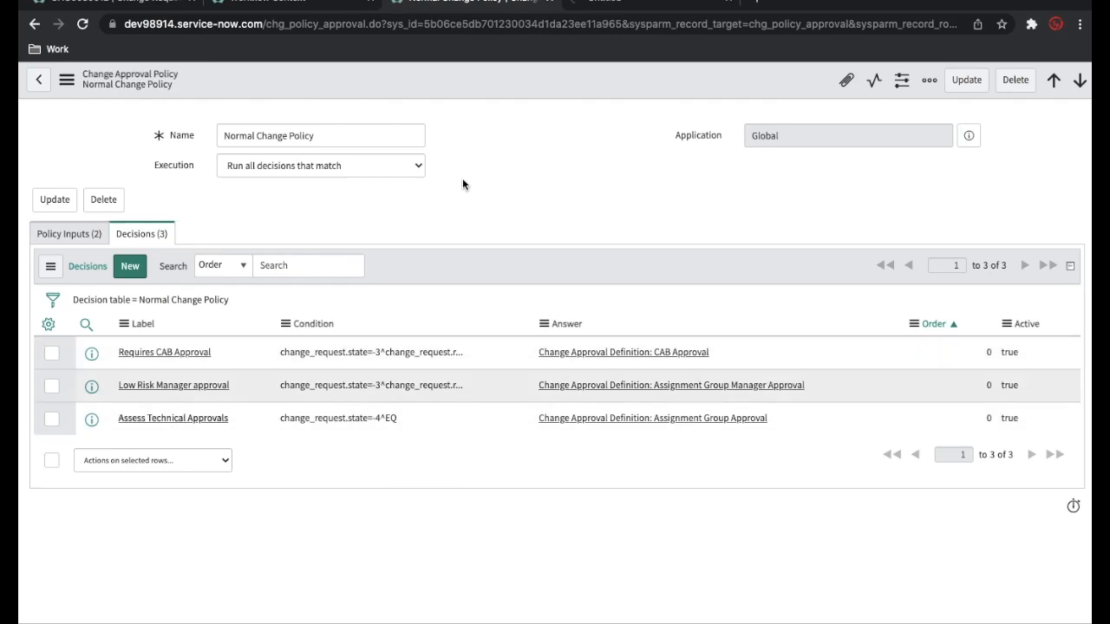
{"action": "left_click", "coordinate": [648, 8]}
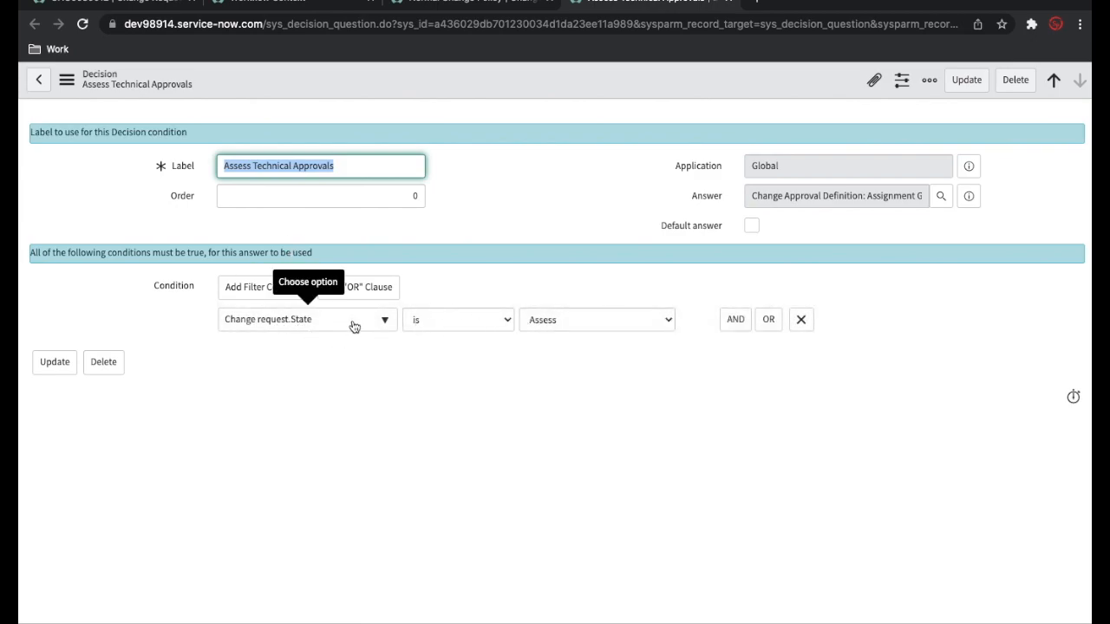
{"action": "left_click", "coordinate": [512, 214]}
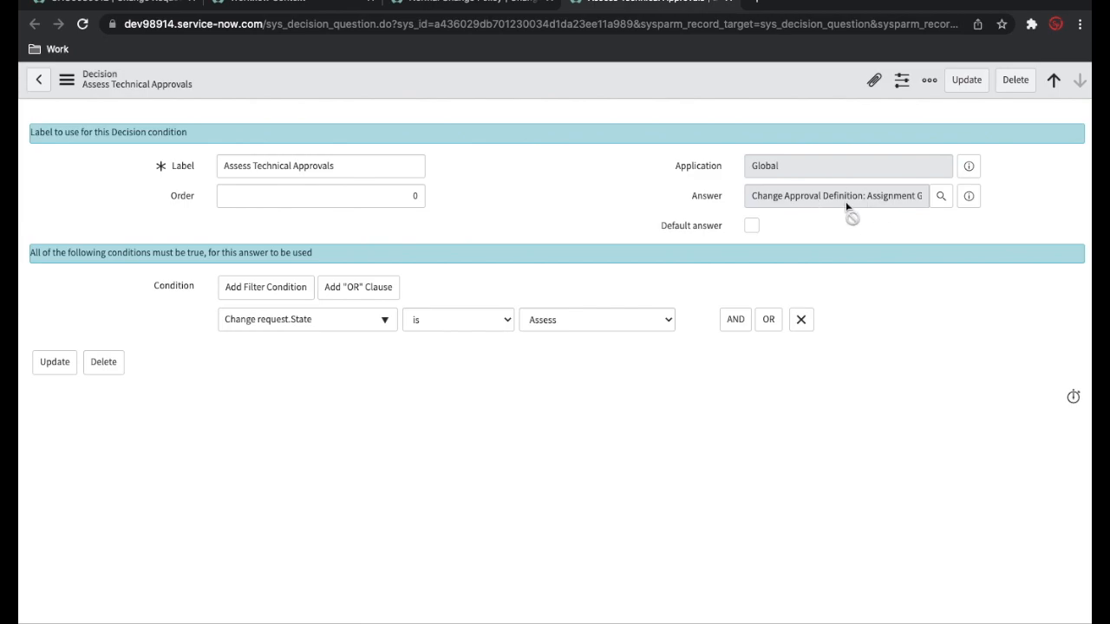
{"action": "left_click", "coordinate": [970, 198]}
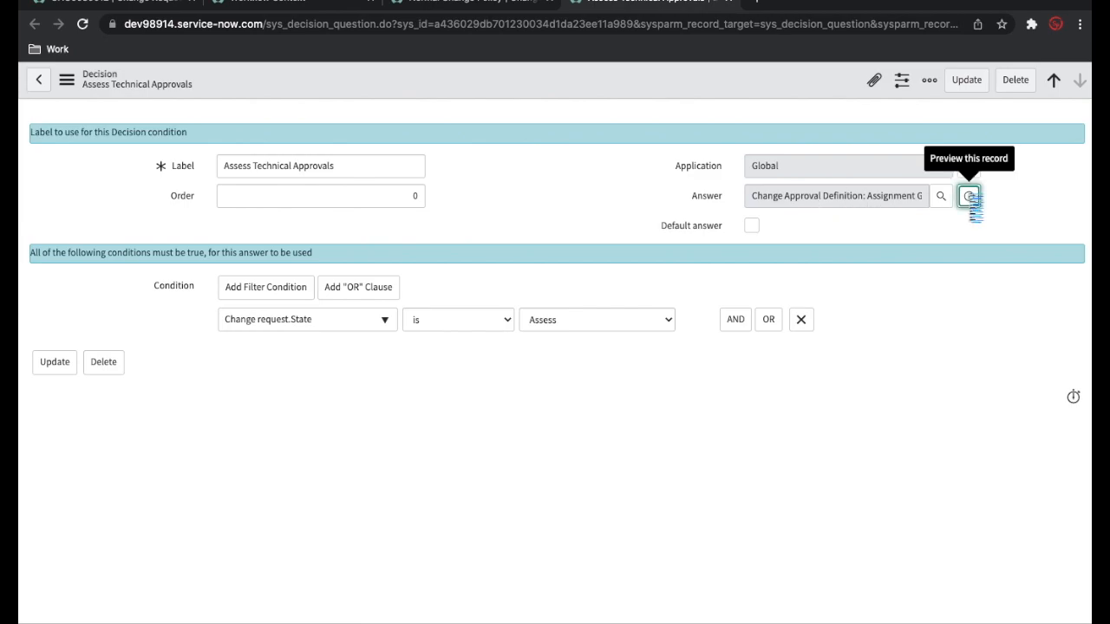
{"action": "left_click", "coordinate": [1056, 241]}
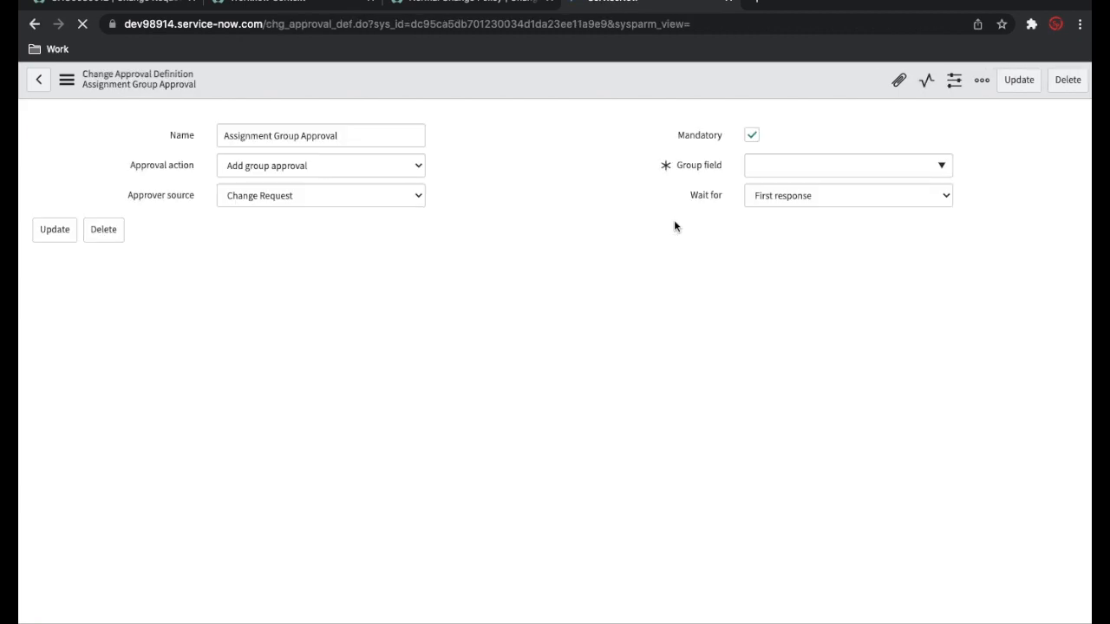
- Compare the change request with the policy decisions, and examine the Assignment Group Approval definition's group field and Wait for options
{"action": "left_click", "coordinate": [429, 3]}
{"action": "left_click", "coordinate": [147, 8]}
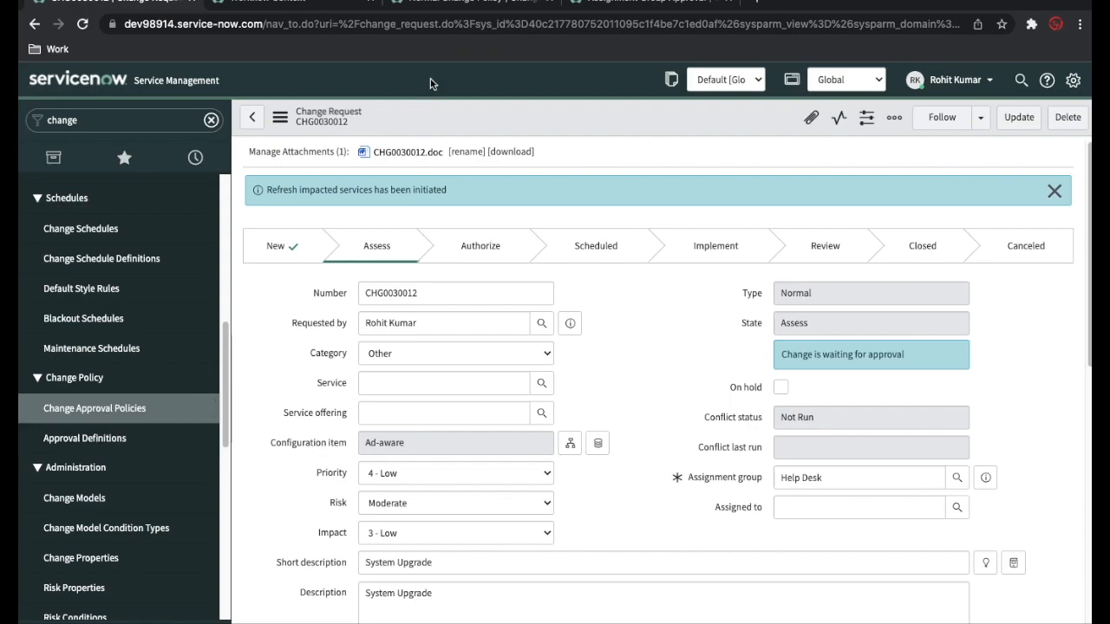
{"action": "left_click", "coordinate": [451, 4]}
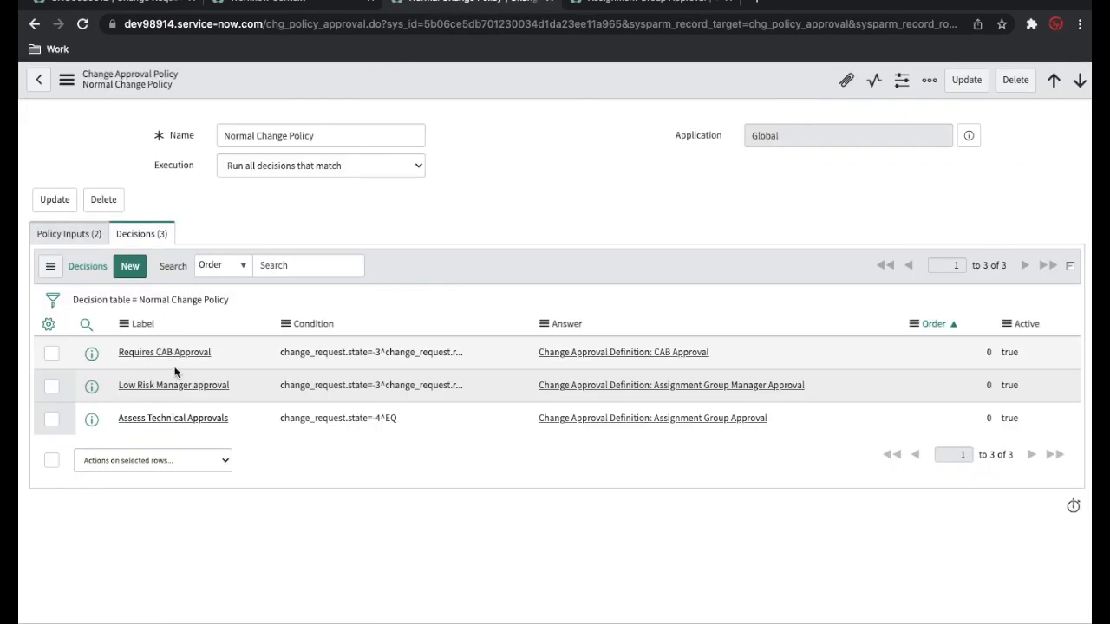
{"action": "left_click", "coordinate": [640, 5]}
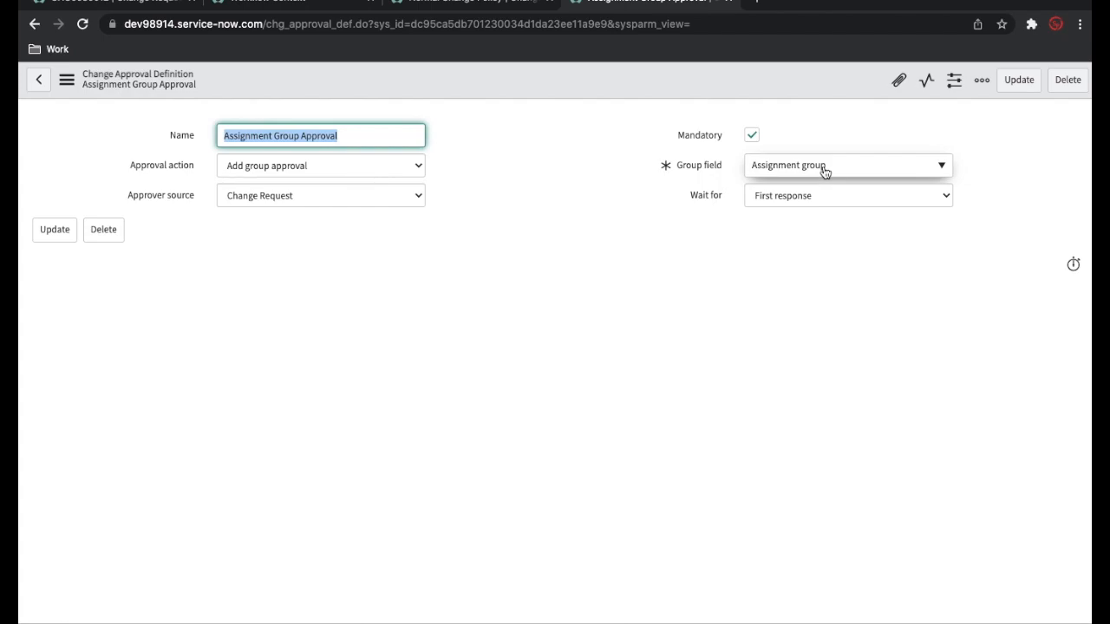
{"action": "left_click", "coordinate": [795, 195]}
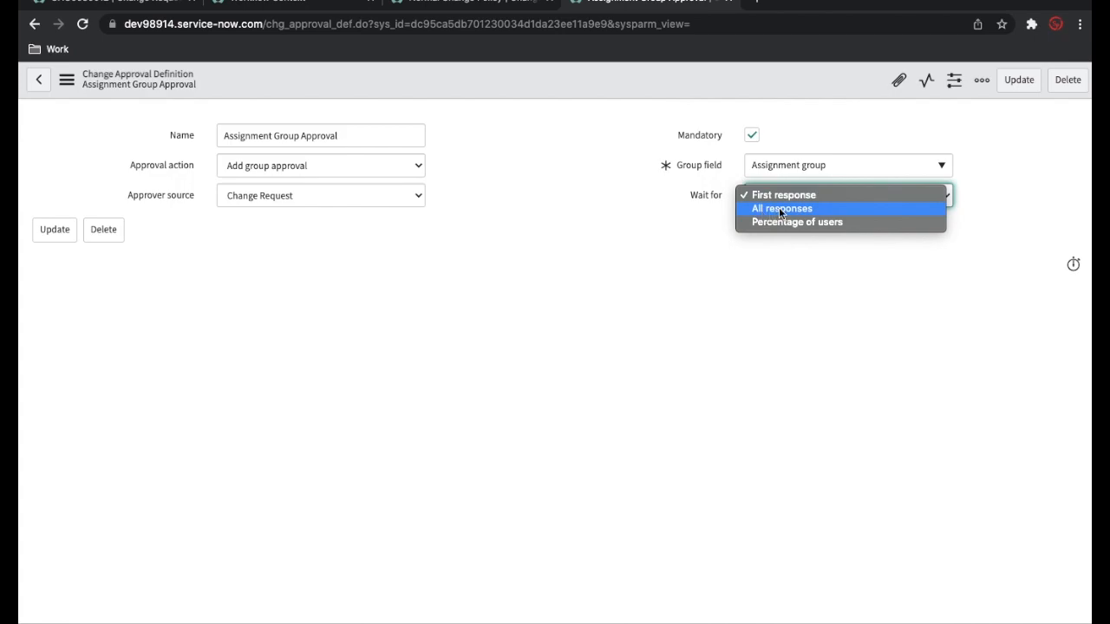
{"action": "left_click", "coordinate": [713, 259]}
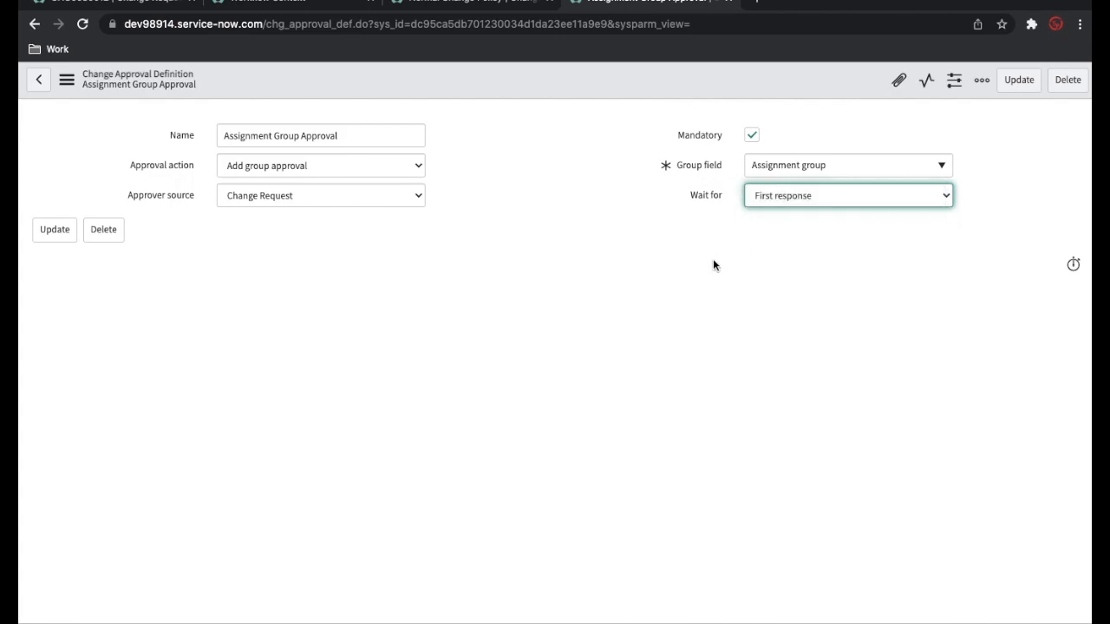
- Approve the requested Help Desk approval in the change request's approvers list and return to the change request
{"action": "left_click", "coordinate": [472, 7]}
{"action": "left_click", "coordinate": [304, 4]}
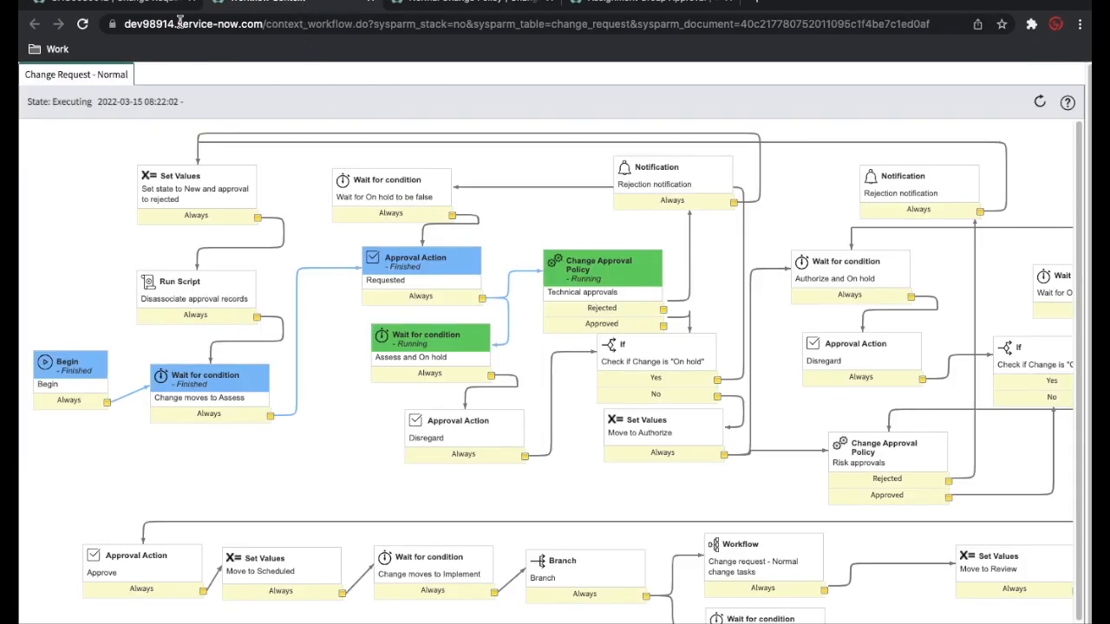
{"action": "left_click", "coordinate": [132, 4]}
{"action": "scroll", "coordinate": [514, 421], "scroll_direction": "down", "scroll_amount": 10}
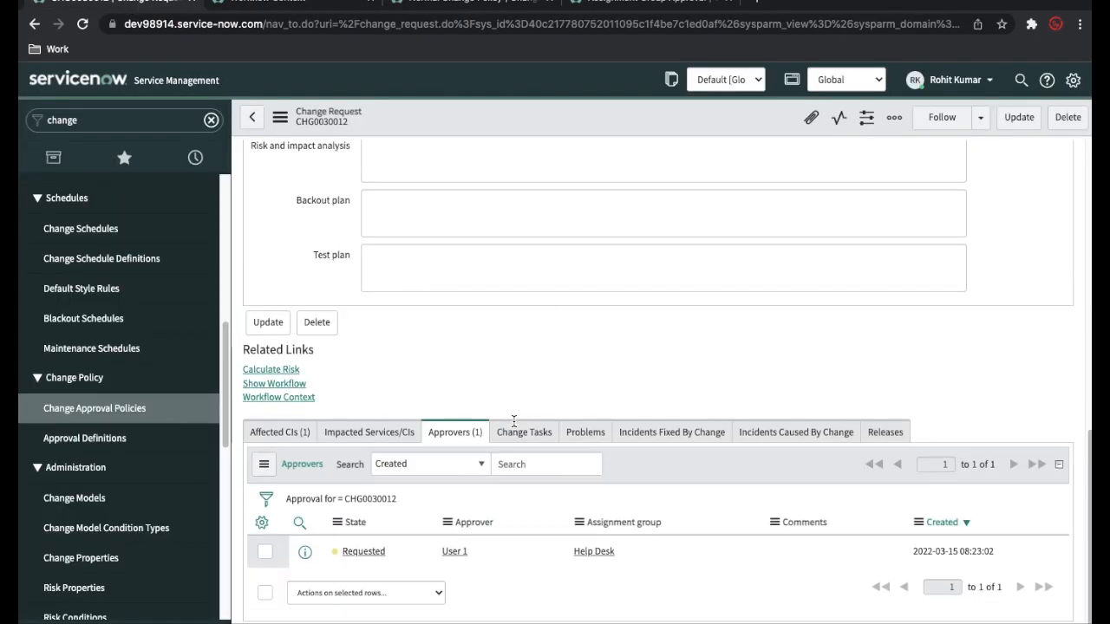
{"action": "right_click", "coordinate": [376, 553]}
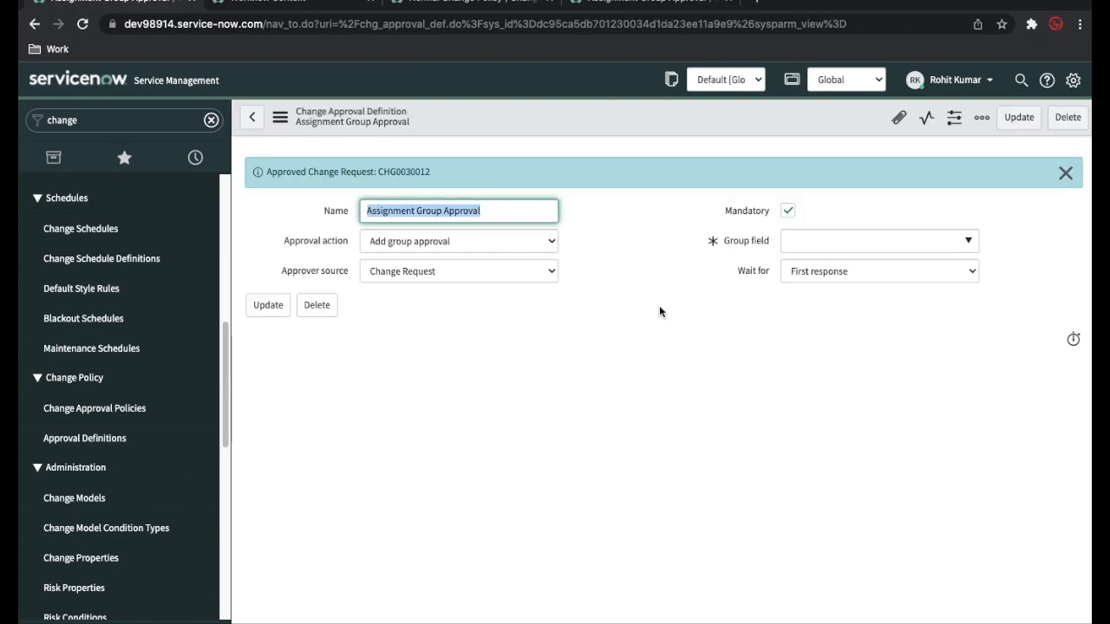
{"action": "left_click", "coordinate": [33, 24]}
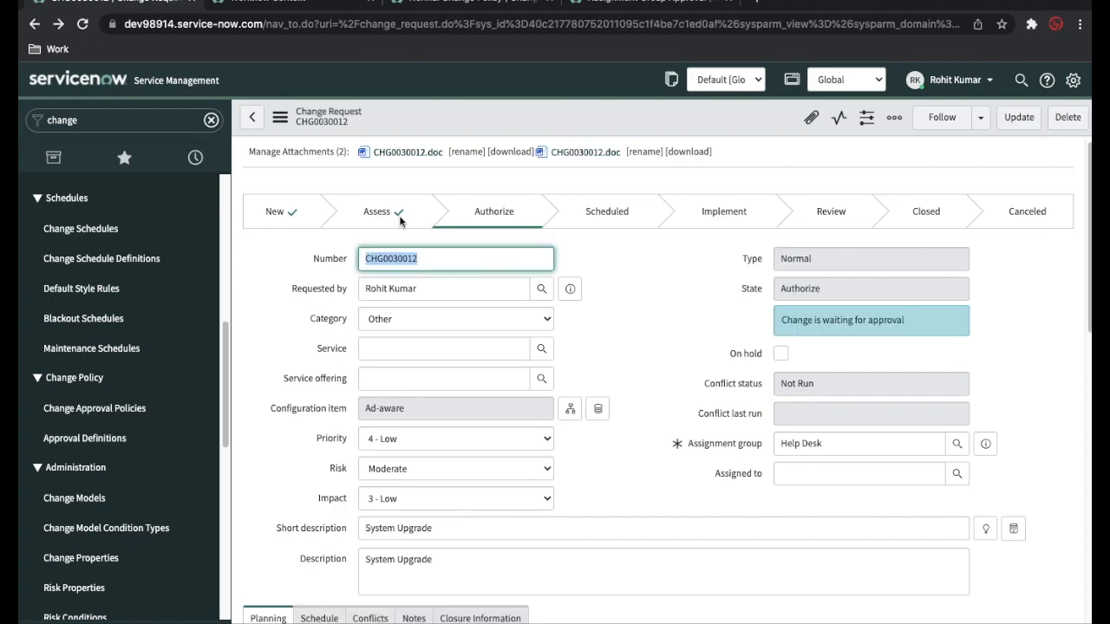
- Refresh the workflow context and examine the On hold check, Authorize and On hold, and Risk approvals activities
{"action": "left_click", "coordinate": [517, 232]}
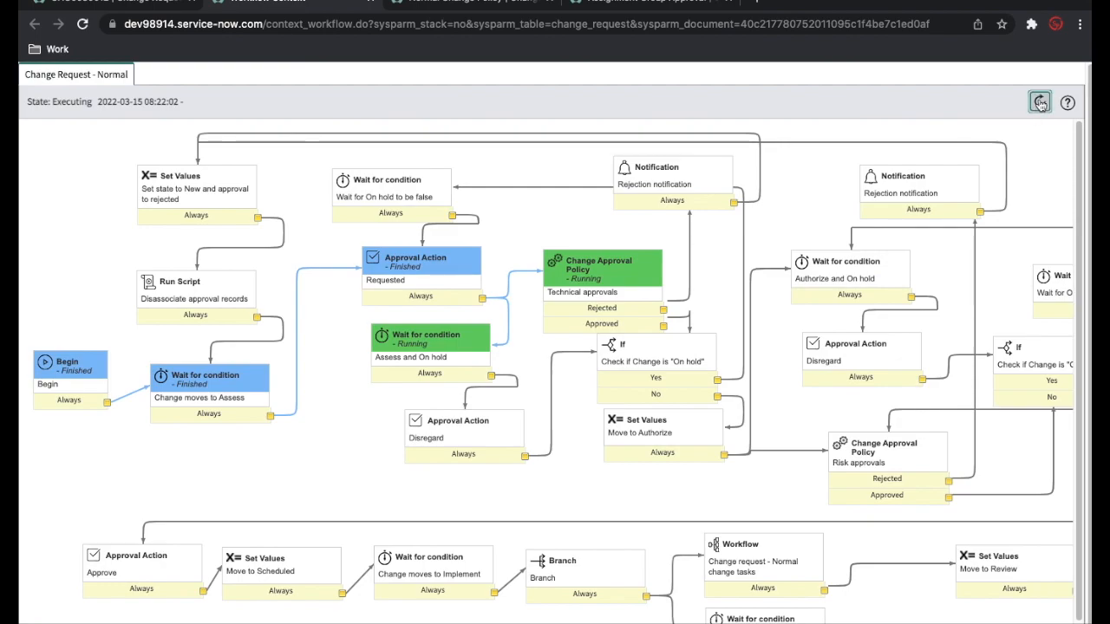
{"action": "left_click", "coordinate": [1041, 103]}
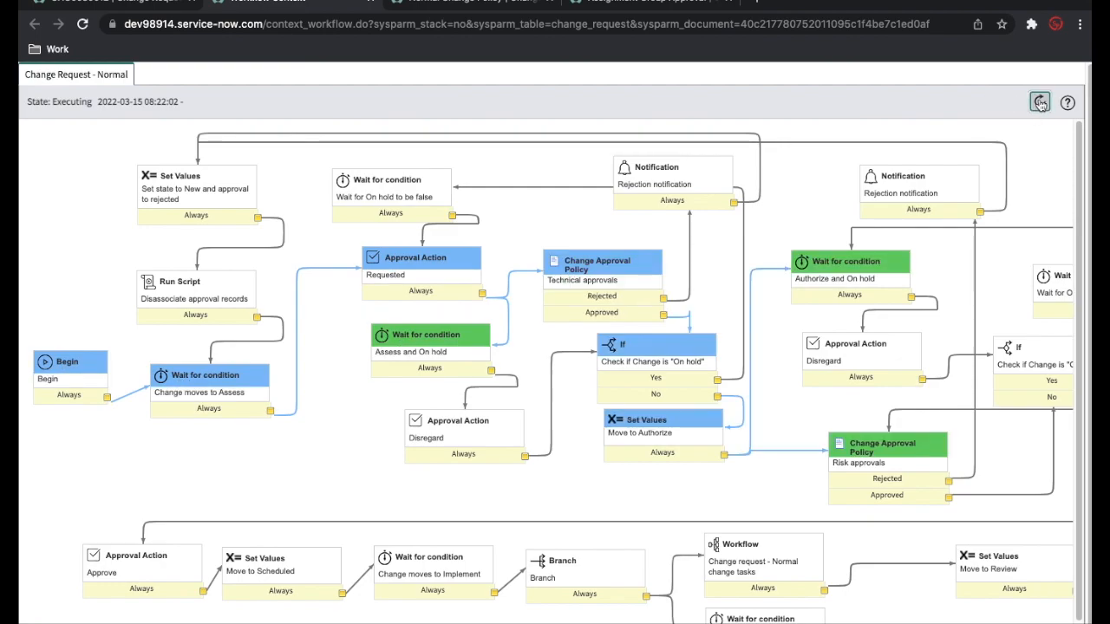
{"action": "mouse_move", "coordinate": [556, 295]}
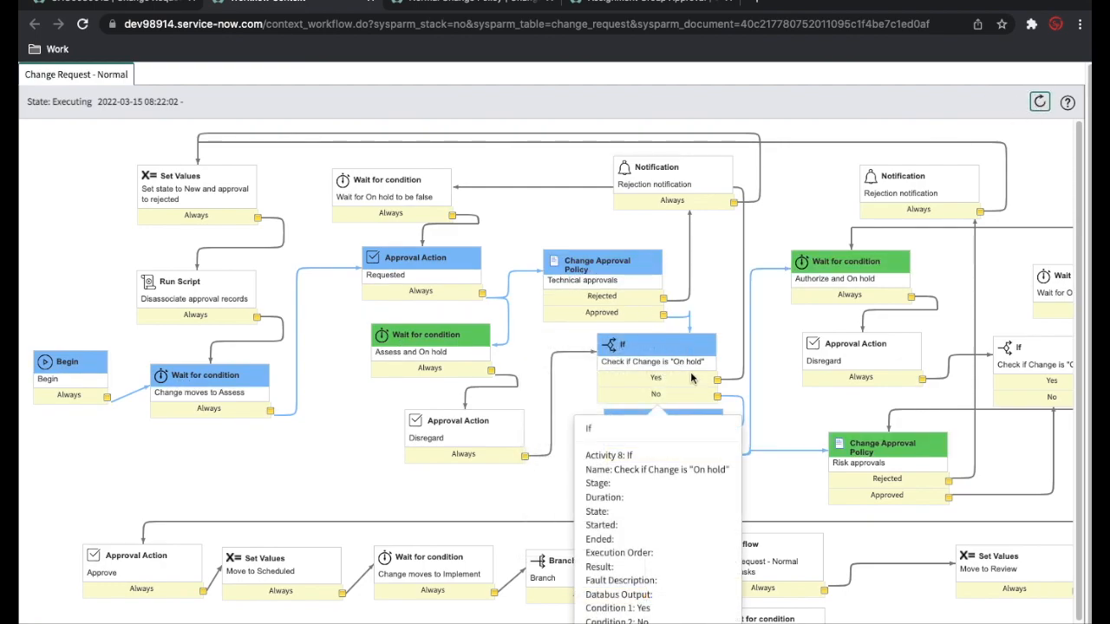
{"action": "mouse_move", "coordinate": [846, 277]}
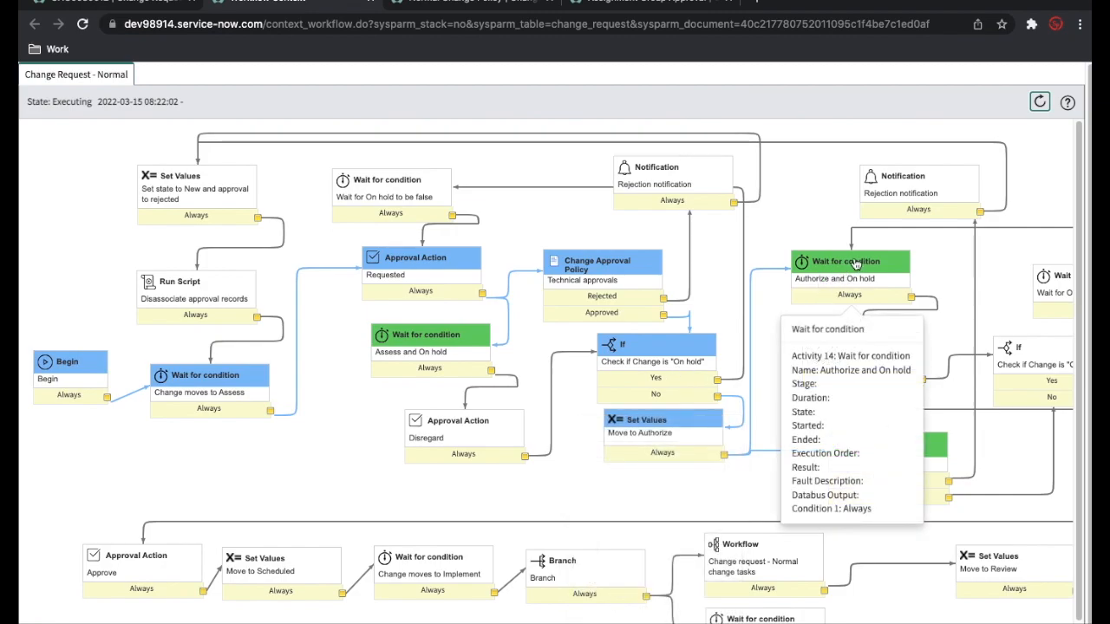
{"action": "mouse_move", "coordinate": [854, 455]}
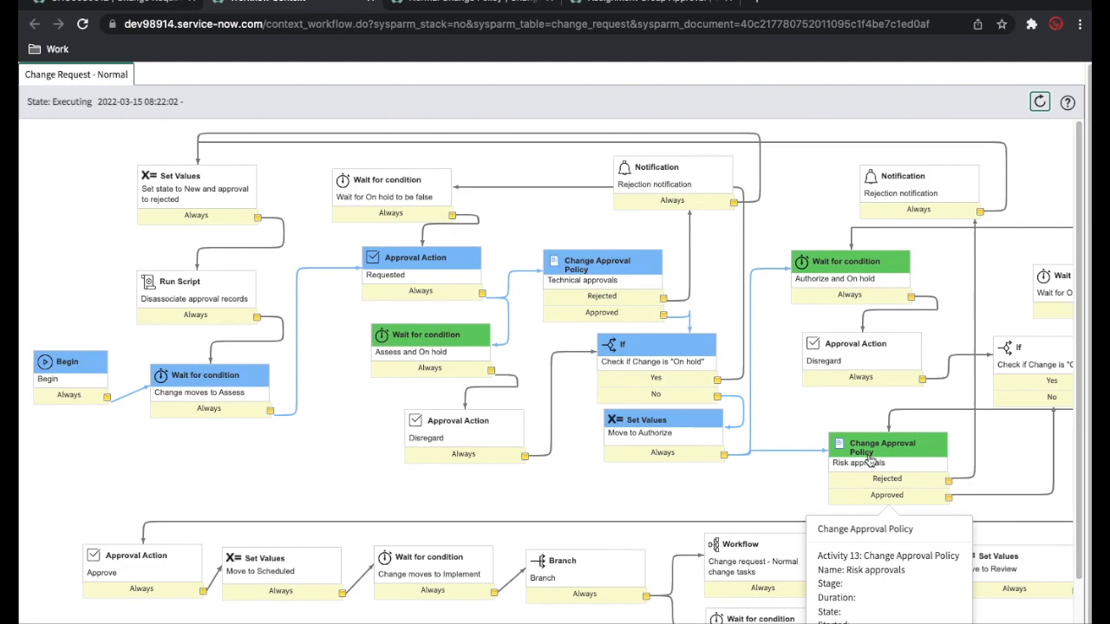
- Check the change request's approvers and their assignment groups in the Authorize state
{"action": "left_click", "coordinate": [415, 6]}
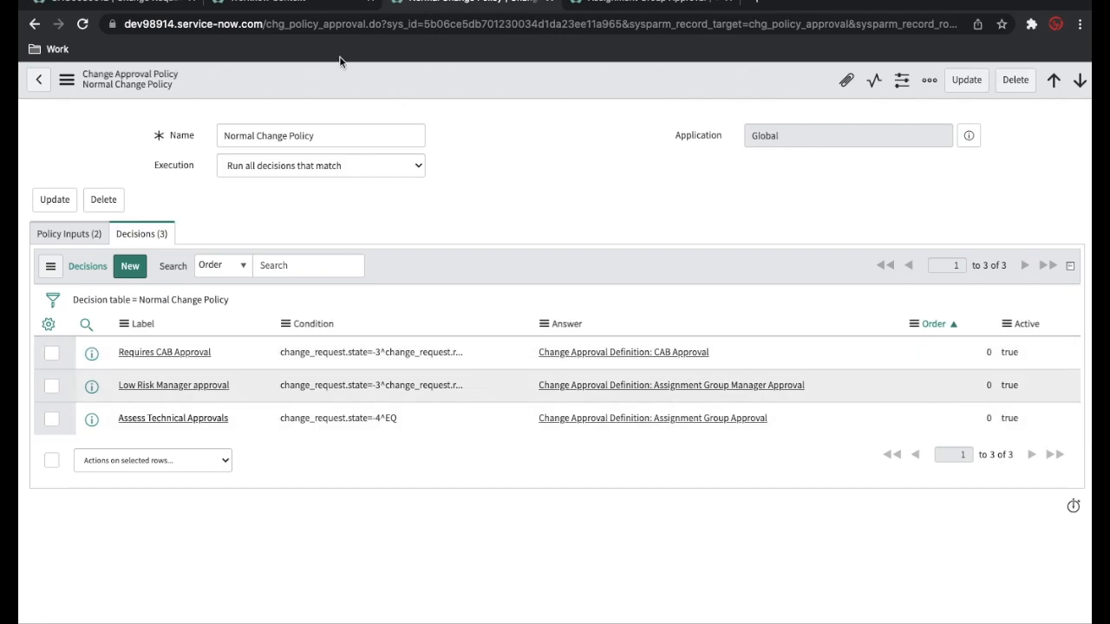
{"action": "left_click", "coordinate": [162, 9]}
{"action": "scroll", "coordinate": [602, 430], "scroll_direction": "down", "scroll_amount": 15}
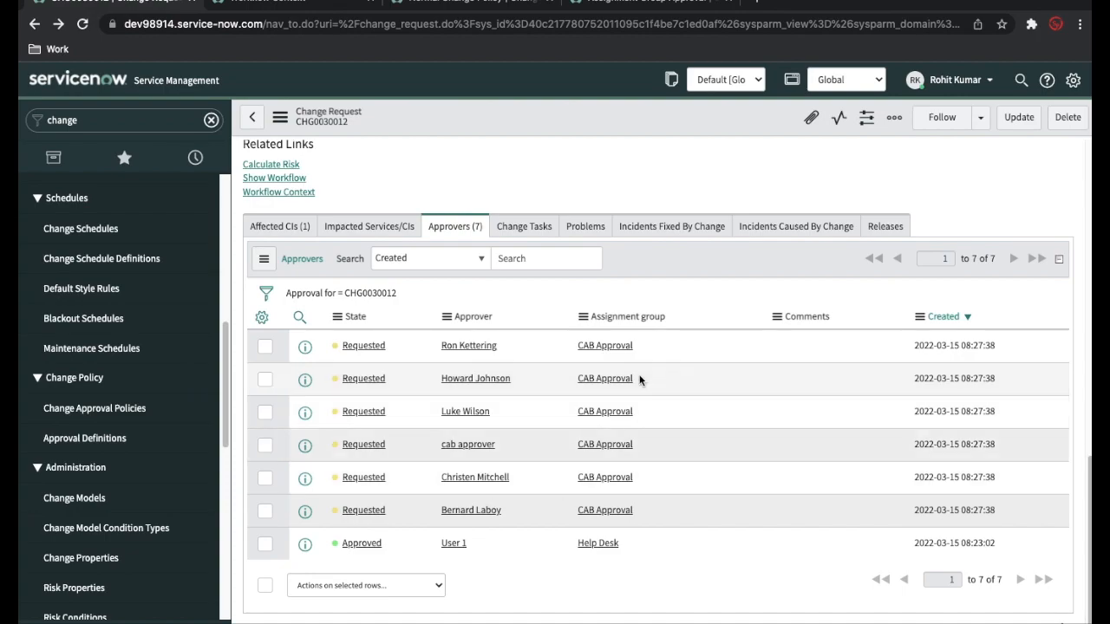
- Open the CAB Approval definition behind the Normal Change Policy's Requires CAB Approval decision and examine its group
{"action": "left_click", "coordinate": [466, 10]}
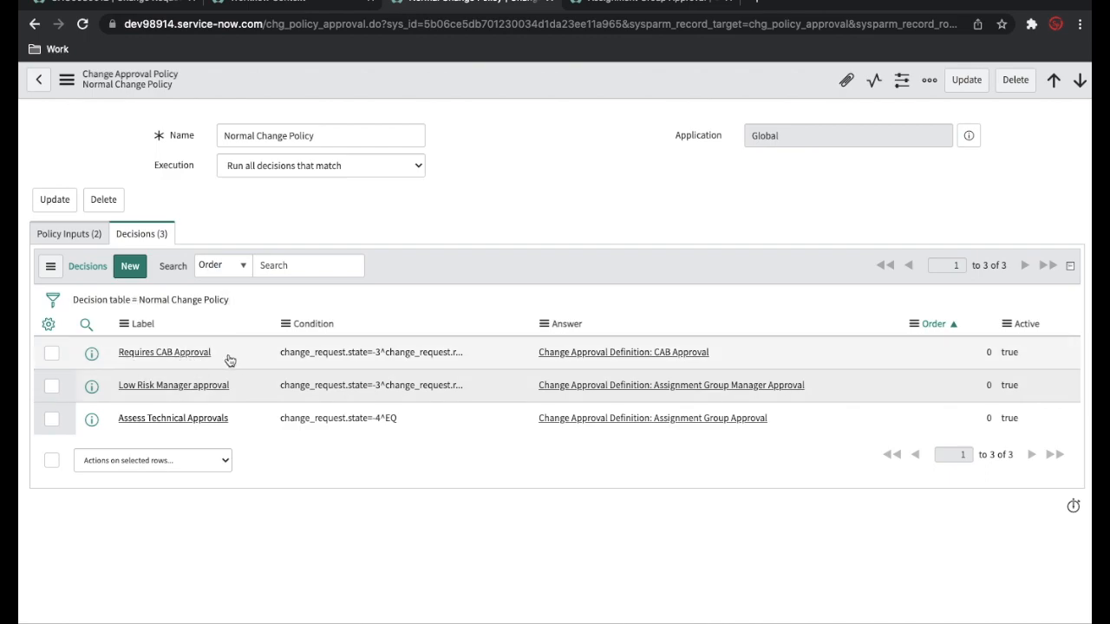
{"action": "middle_click", "coordinate": [624, 354]}
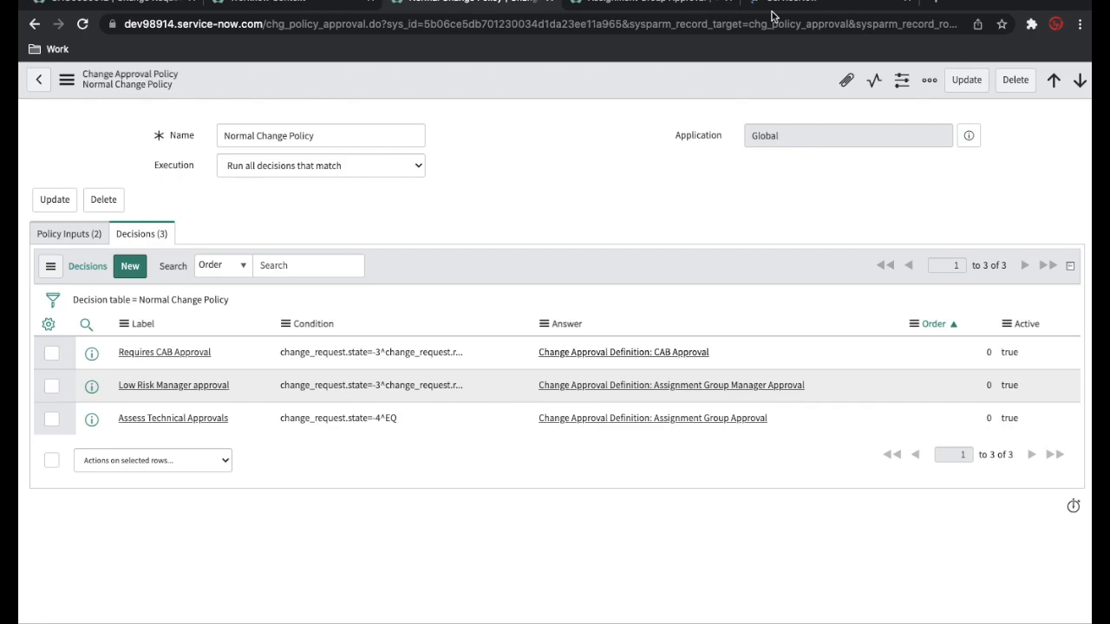
{"action": "left_click", "coordinate": [800, 5]}
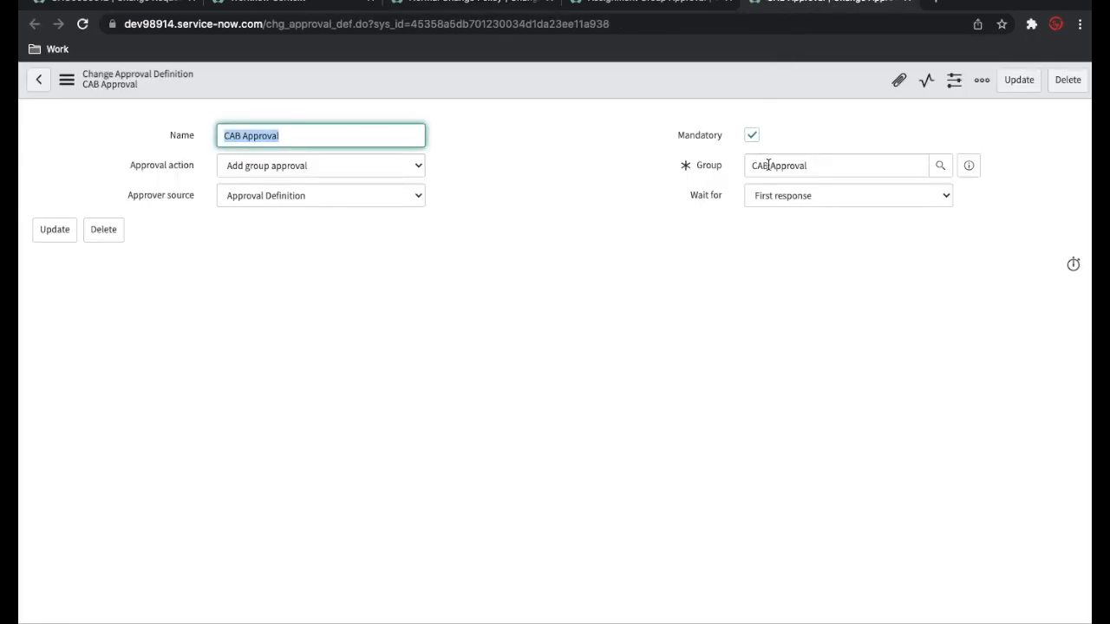
{"action": "left_click", "coordinate": [814, 167]}
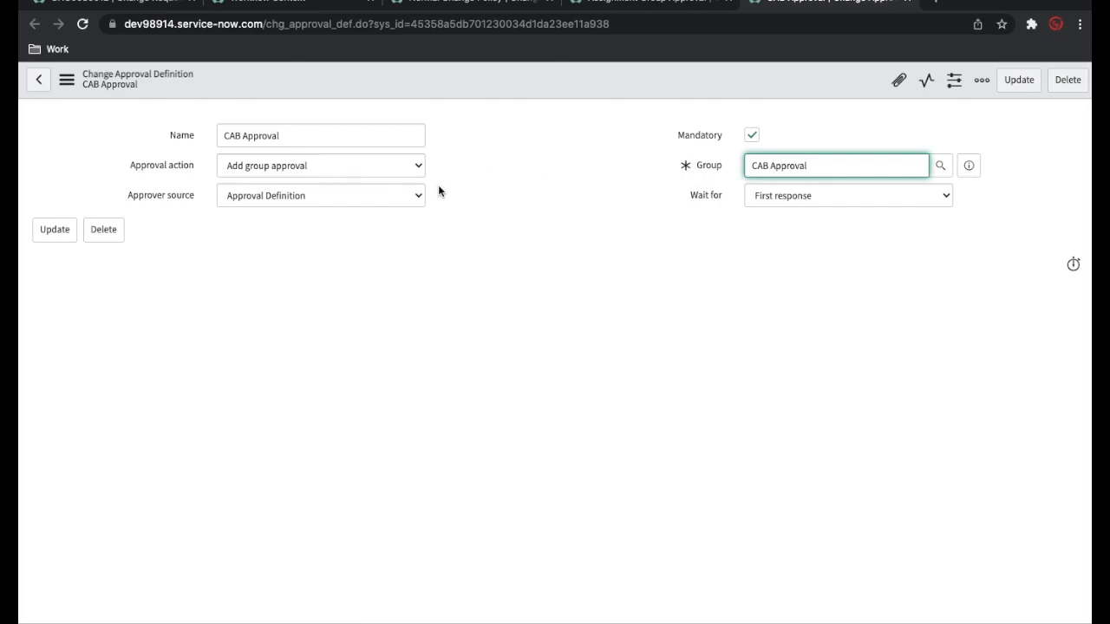
- Switch the CAB Approval definition's Approver source to Change Request to view its group field, and set it back to Approval Definition
{"action": "left_click", "coordinate": [416, 199]}
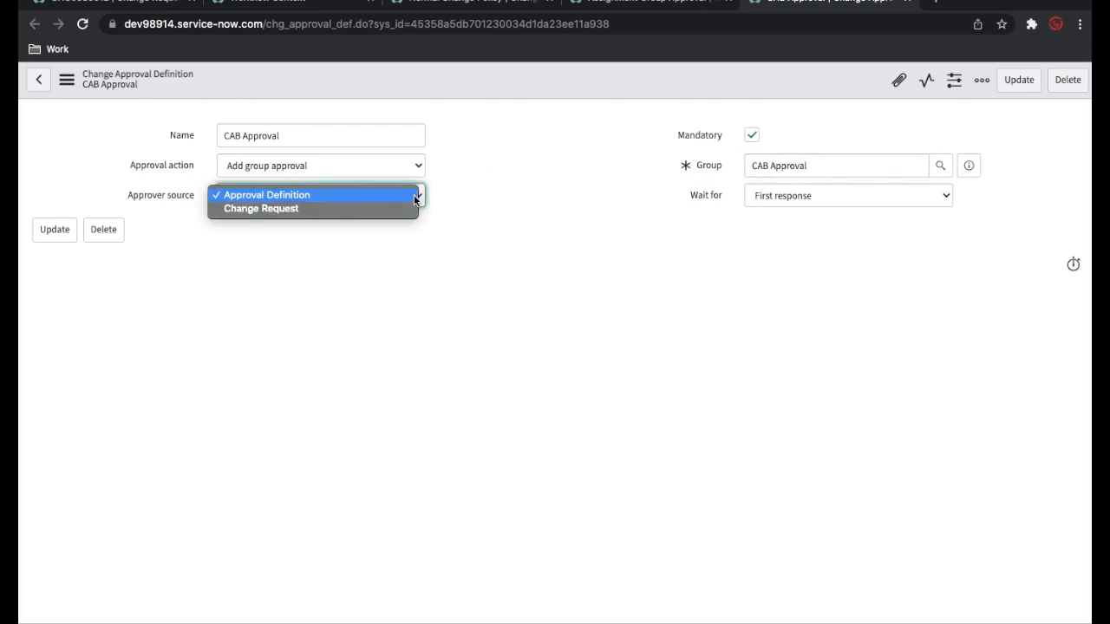
{"action": "left_click", "coordinate": [397, 214]}
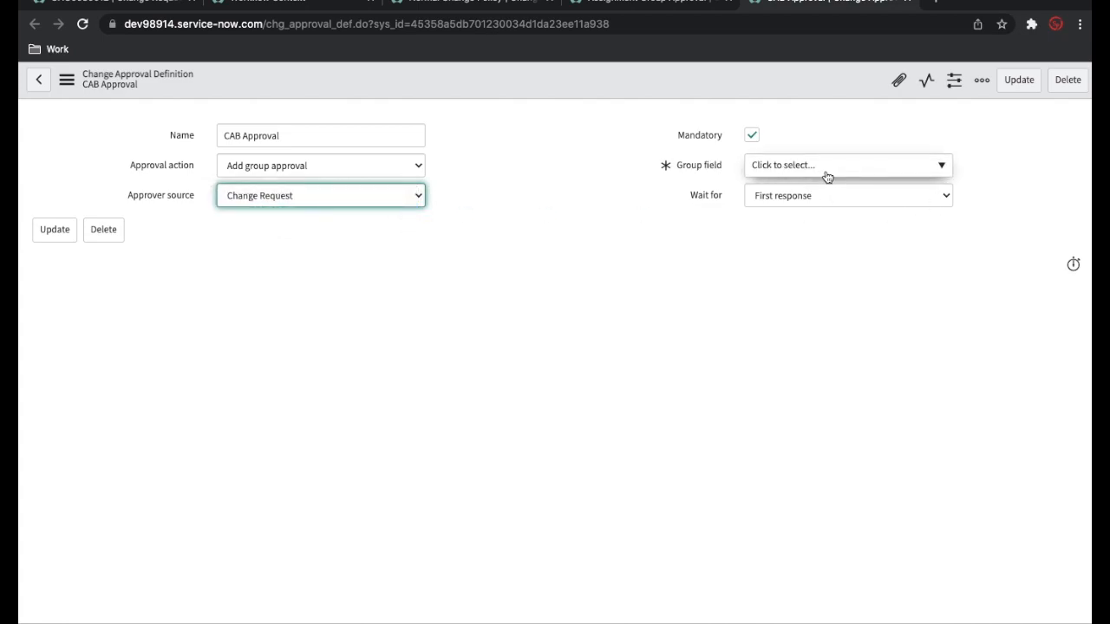
{"action": "left_click", "coordinate": [388, 199]}
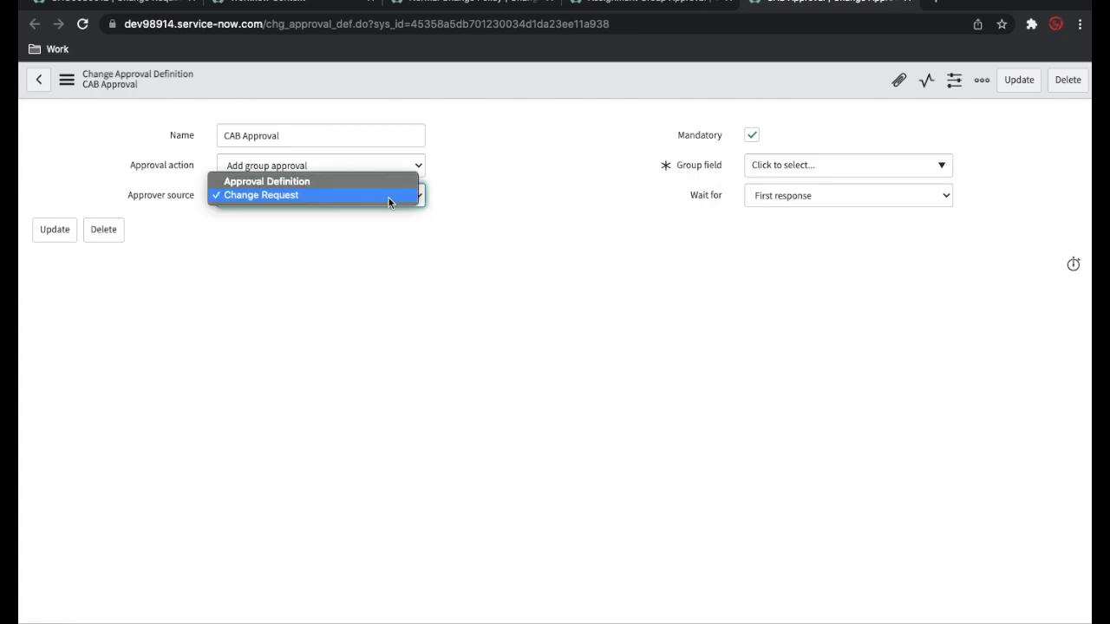
{"action": "left_click", "coordinate": [328, 182]}
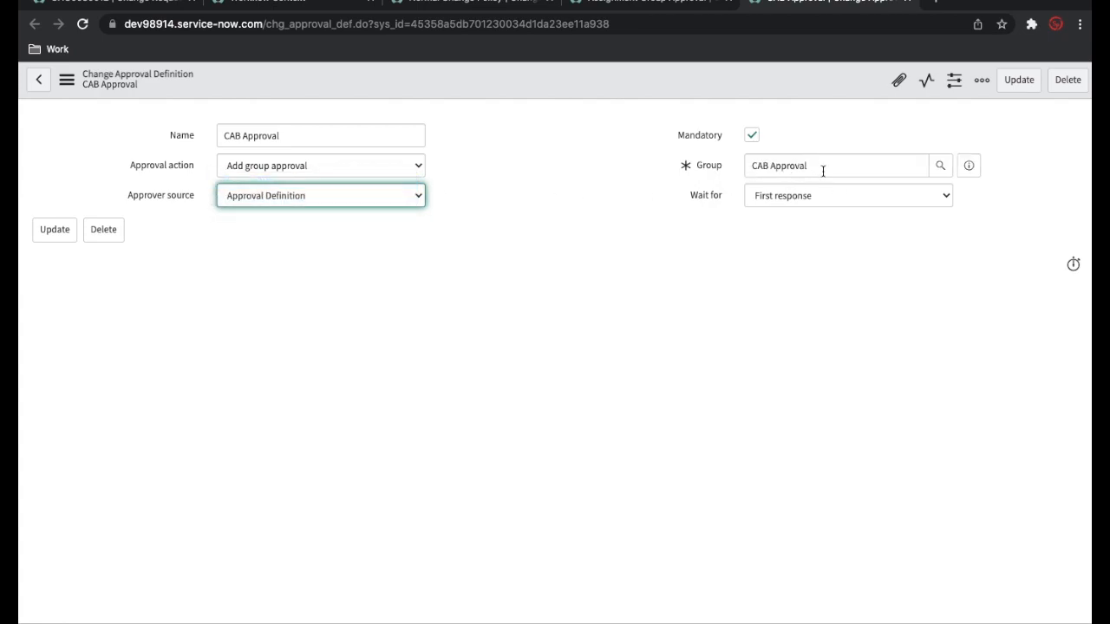
- Approve the first requested CAB Approval entry in the change request's approvers list
{"action": "left_click", "coordinate": [330, 5]}
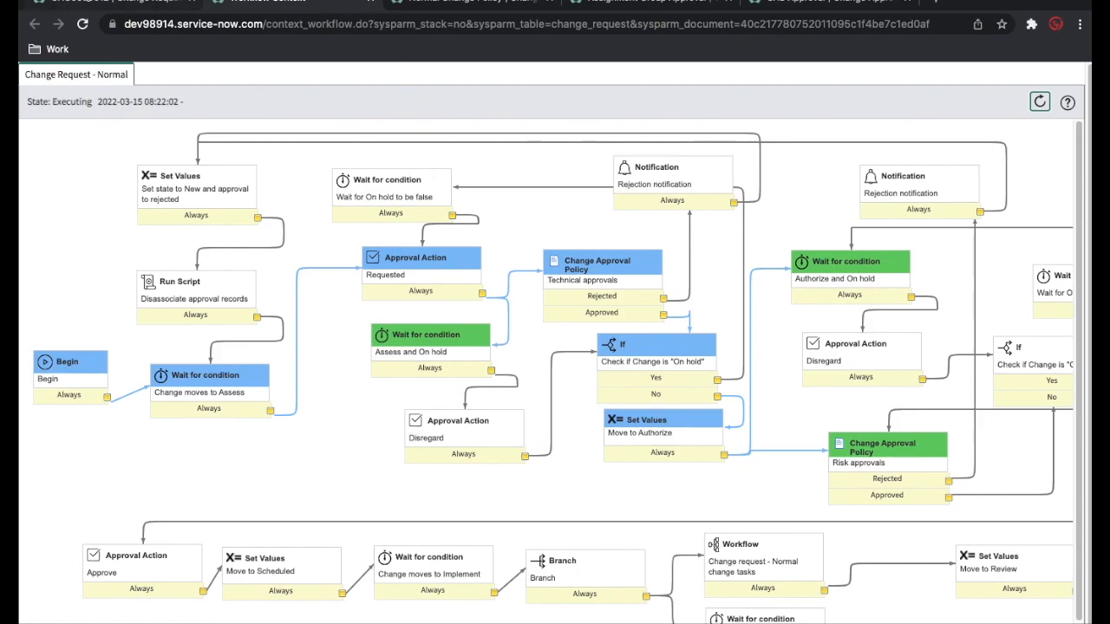
{"action": "left_click", "coordinate": [30, 6]}
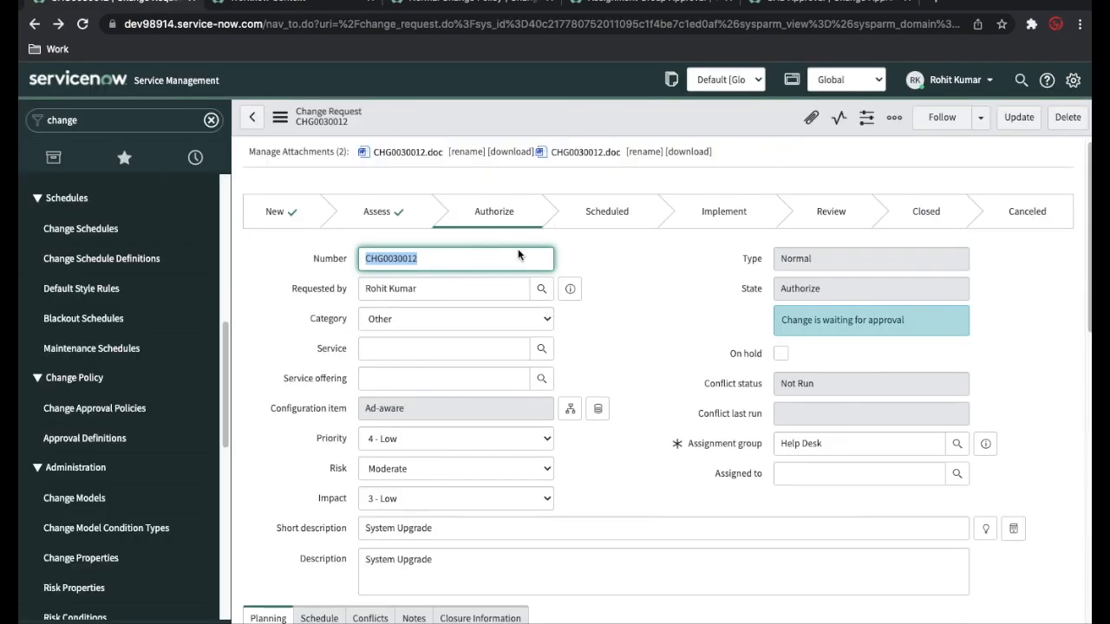
{"action": "scroll", "coordinate": [642, 345], "scroll_direction": "down", "scroll_amount": 10}
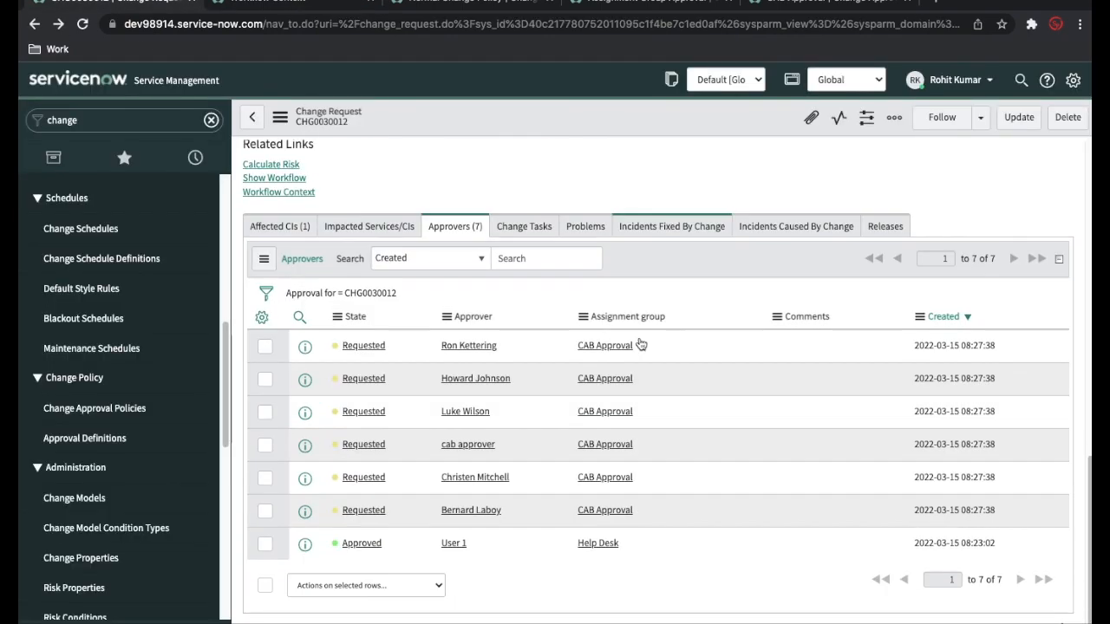
{"action": "right_click", "coordinate": [382, 345]}
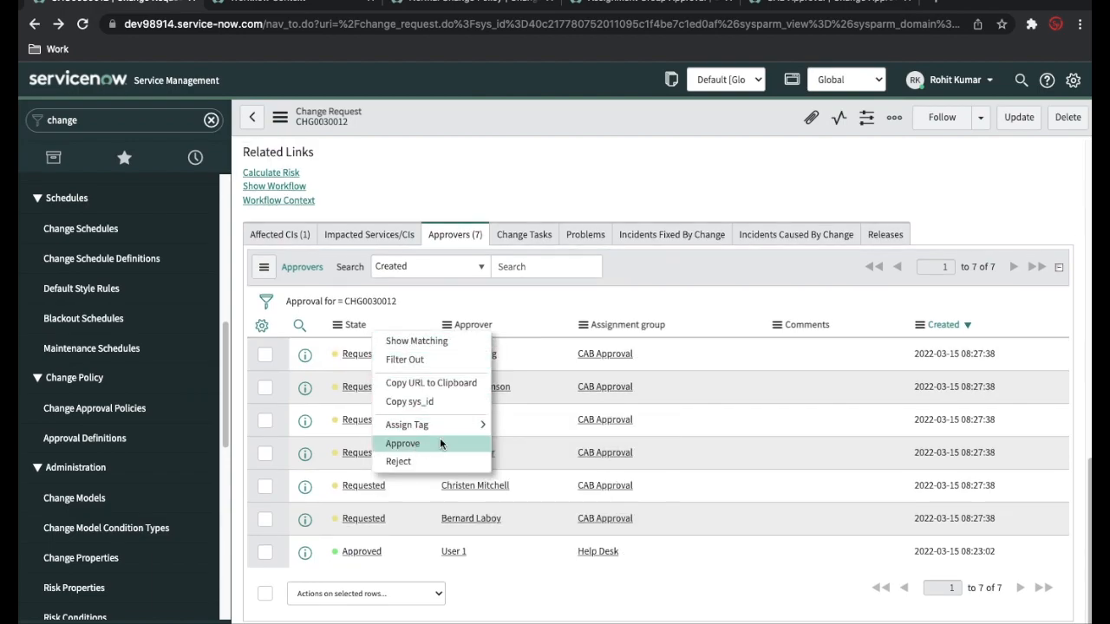
{"action": "left_click", "coordinate": [439, 443]}
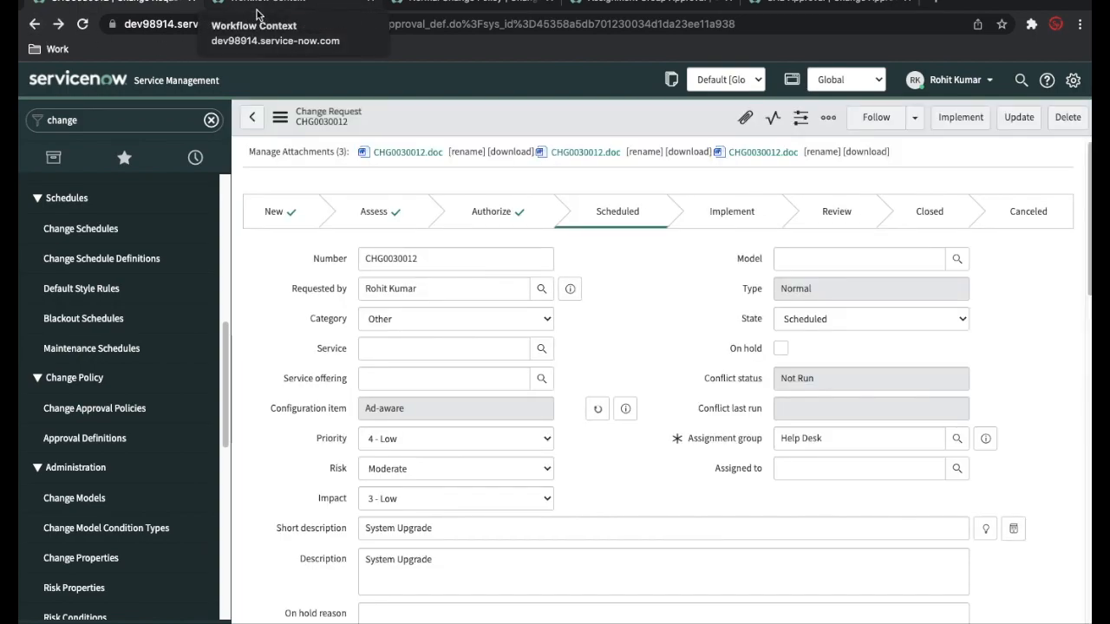
- Refresh the workflow context and examine the path from Risk approvals through Move to Scheduled to Change moves to Implement
{"action": "left_click", "coordinate": [265, 10]}
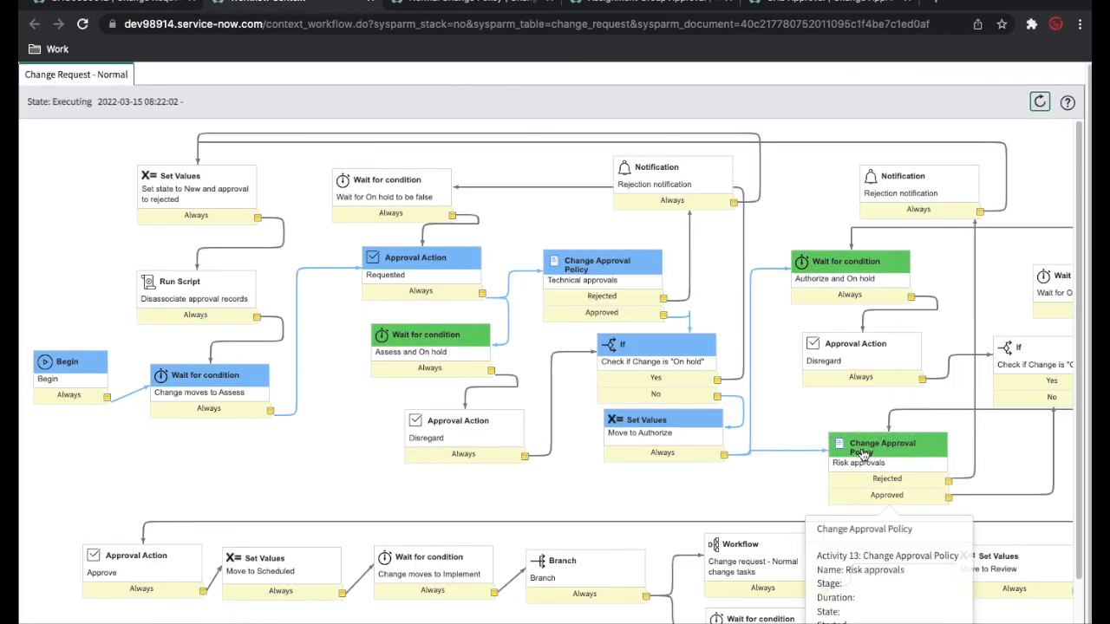
{"action": "left_click", "coordinate": [1041, 103]}
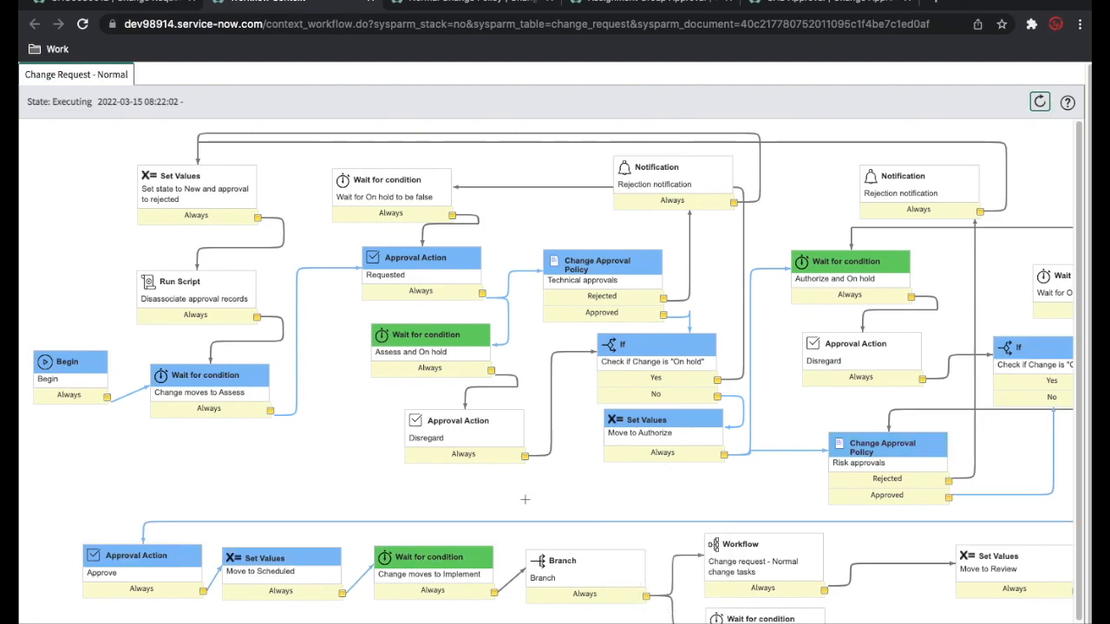
{"action": "scroll", "coordinate": [530, 496], "scroll_direction": "down", "scroll_amount": 1}
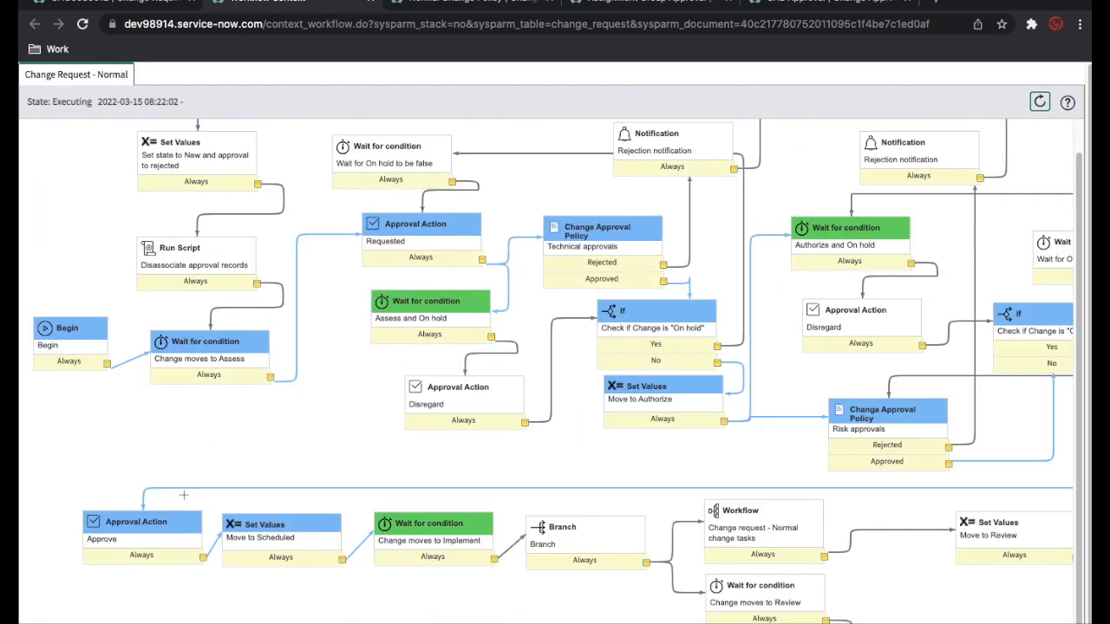
{"action": "scroll", "coordinate": [255, 525], "scroll_direction": "down", "scroll_amount": 3}
{"action": "scroll", "coordinate": [267, 478], "scroll_direction": "up", "scroll_amount": 3}
{"action": "left_click", "coordinate": [113, 5]}
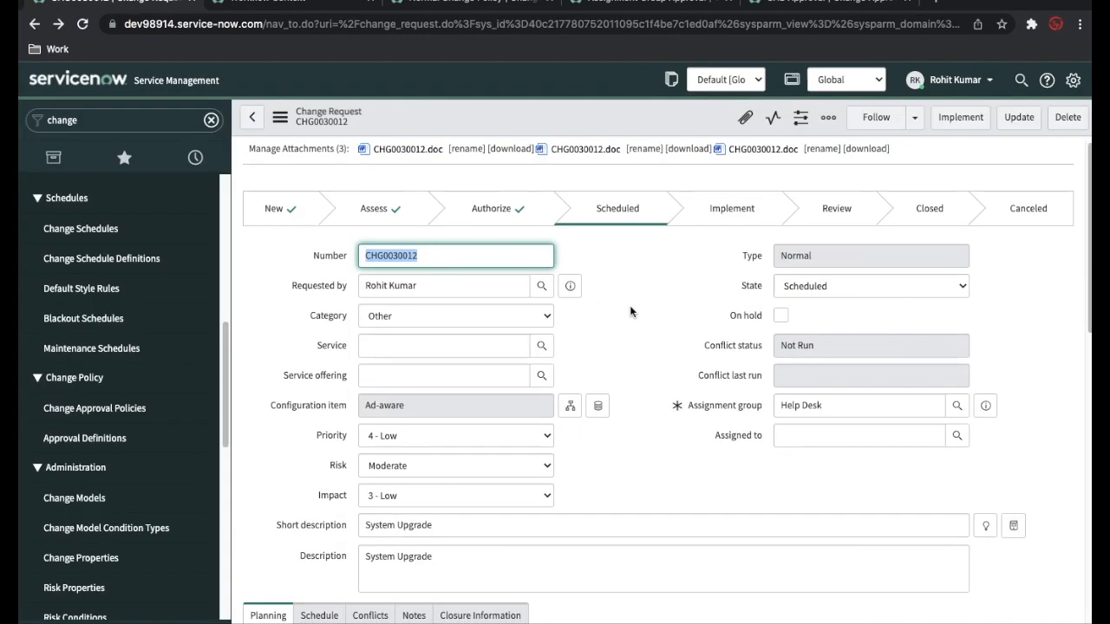
{"action": "scroll", "coordinate": [641, 359], "scroll_direction": "down", "scroll_amount": 5}
{"action": "scroll", "coordinate": [642, 360], "scroll_direction": "up", "scroll_amount": 2}
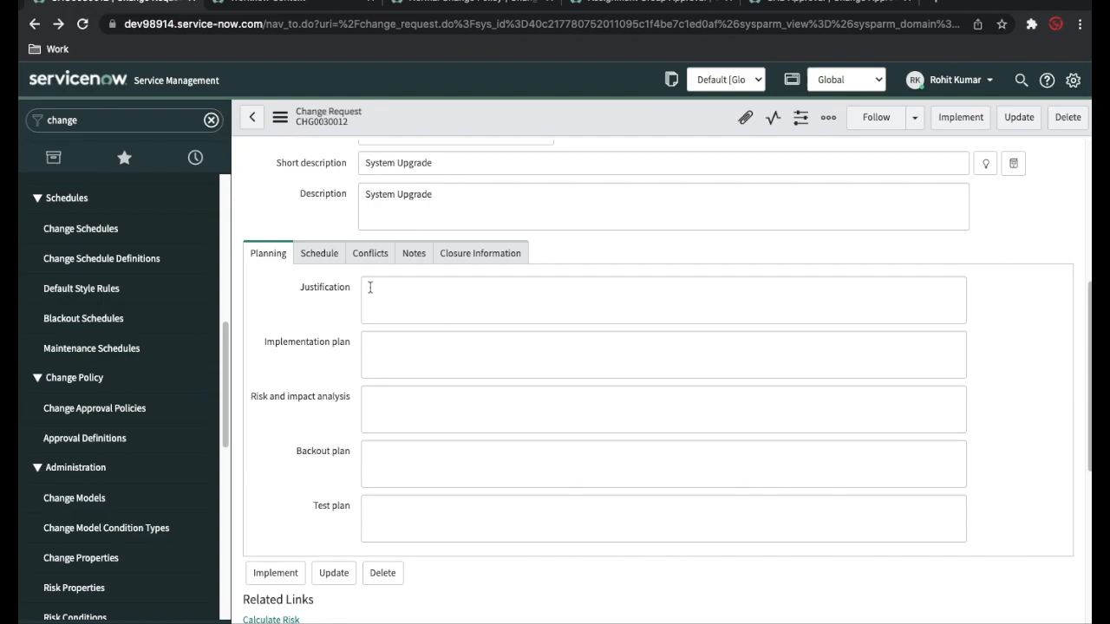
{"action": "left_click", "coordinate": [316, 260]}
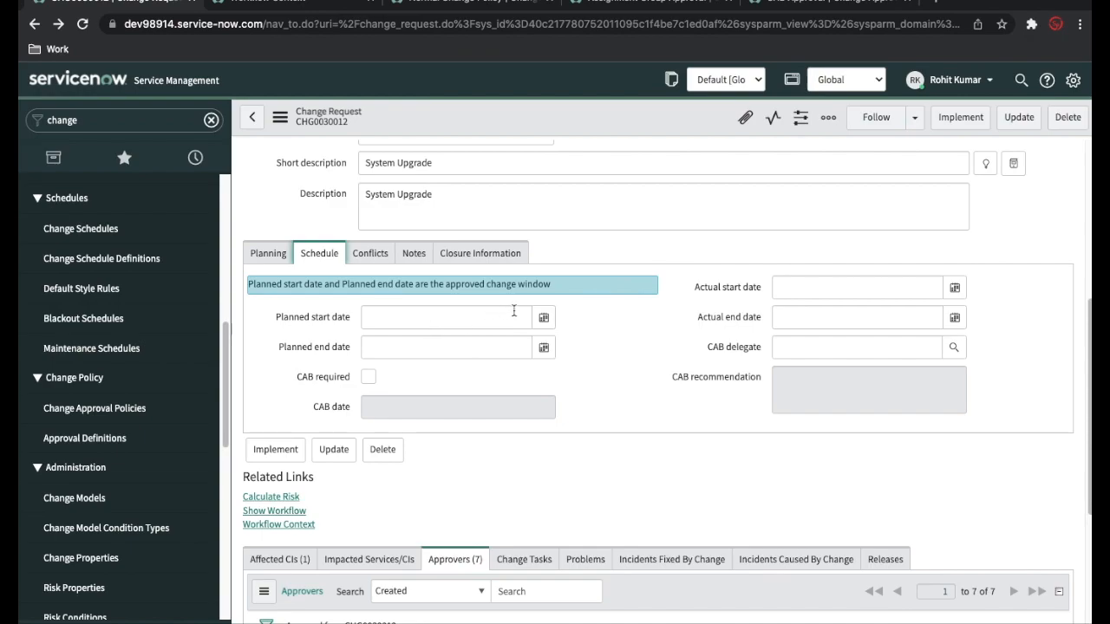
{"action": "left_click", "coordinate": [544, 318]}
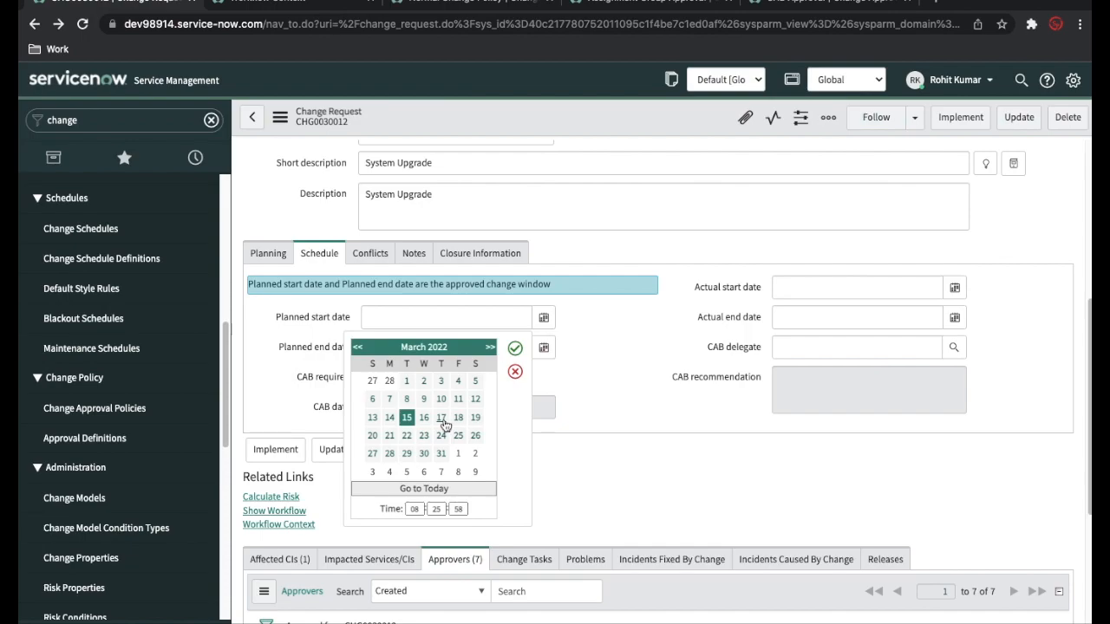
{"action": "left_click", "coordinate": [443, 420]}
{"action": "left_click", "coordinate": [515, 348]}
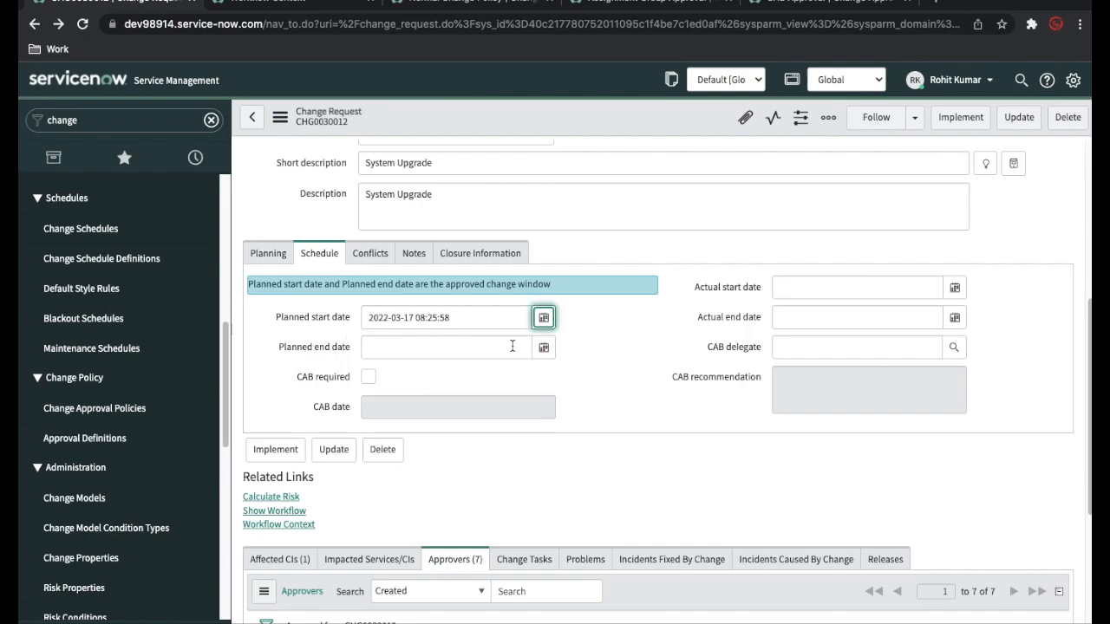
{"action": "left_click", "coordinate": [544, 348]}
{"action": "left_click", "coordinate": [475, 447]}
{"action": "left_click", "coordinate": [515, 378]}
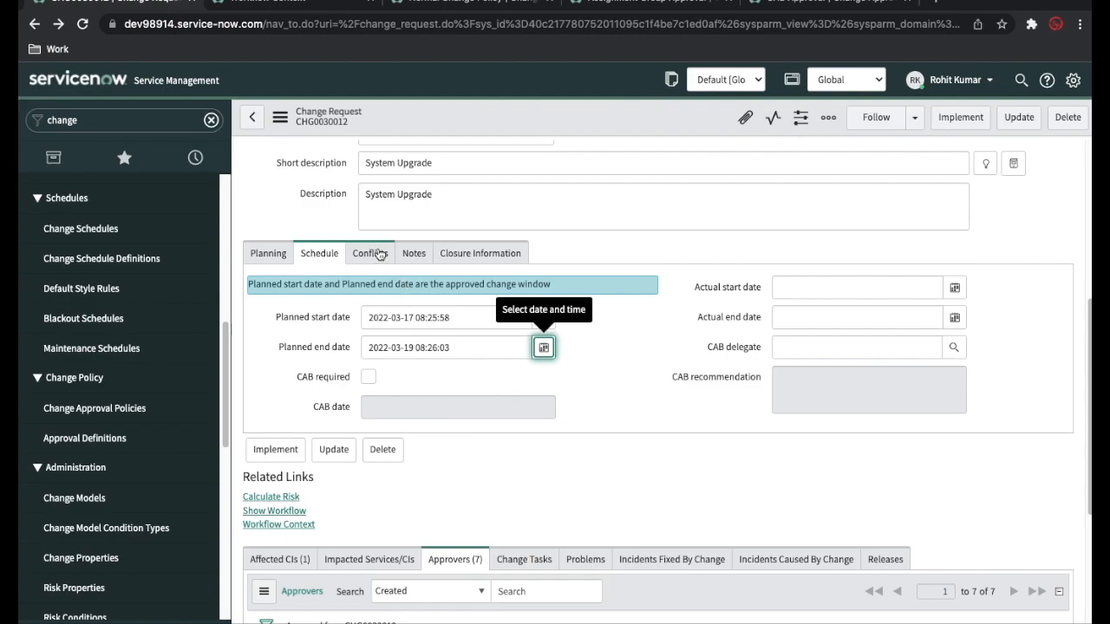
{"action": "right_click", "coordinate": [564, 117]}
{"action": "left_click", "coordinate": [580, 136]}
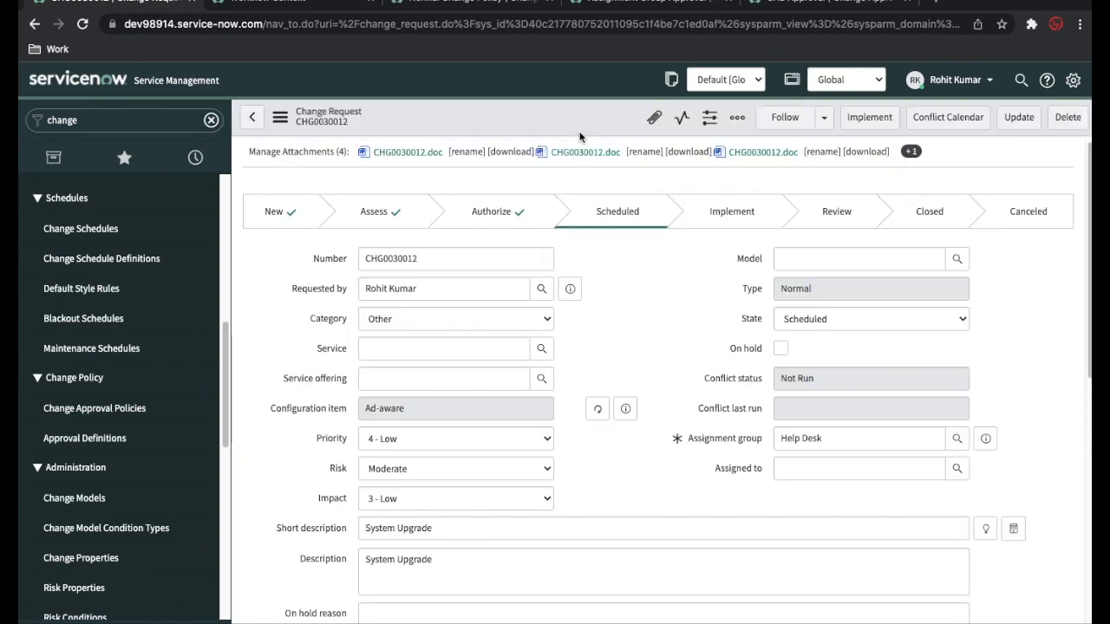
- Examine the conflicts detected for the change request, its conflict status, and the states of its approvers
{"action": "scroll", "coordinate": [646, 350], "scroll_direction": "down", "scroll_amount": 5}
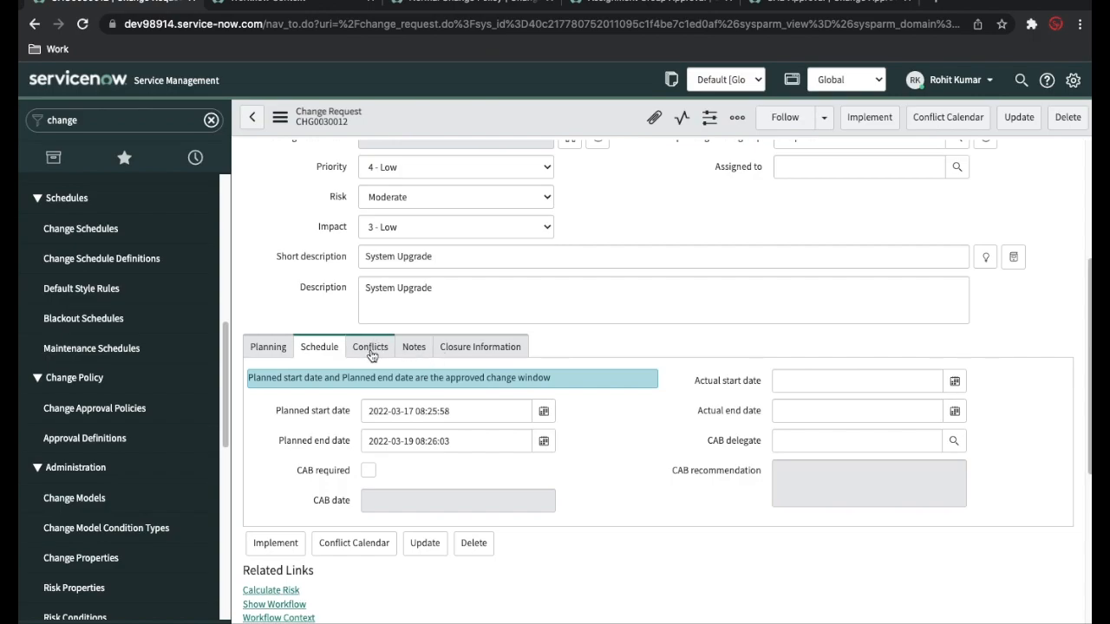
{"action": "left_click", "coordinate": [371, 351]}
{"action": "scroll", "coordinate": [531, 387], "scroll_direction": "down", "scroll_amount": 2}
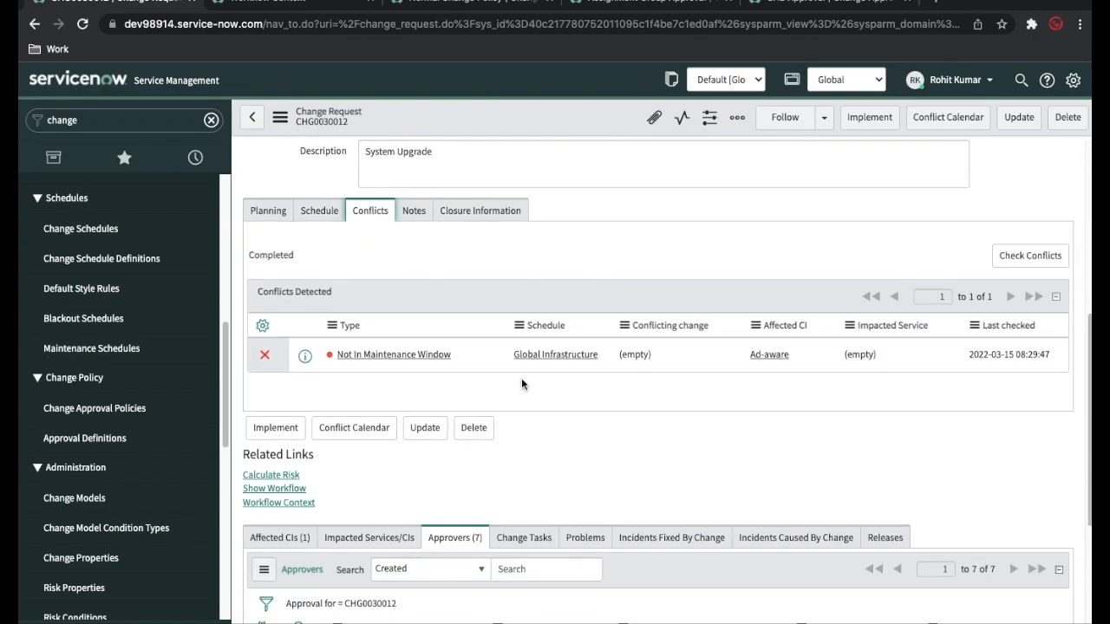
{"action": "scroll", "coordinate": [532, 389], "scroll_direction": "up", "scroll_amount": 8}
{"action": "scroll", "coordinate": [525, 377], "scroll_direction": "down", "scroll_amount": 5}
{"action": "scroll", "coordinate": [524, 375], "scroll_direction": "up", "scroll_amount": 5}
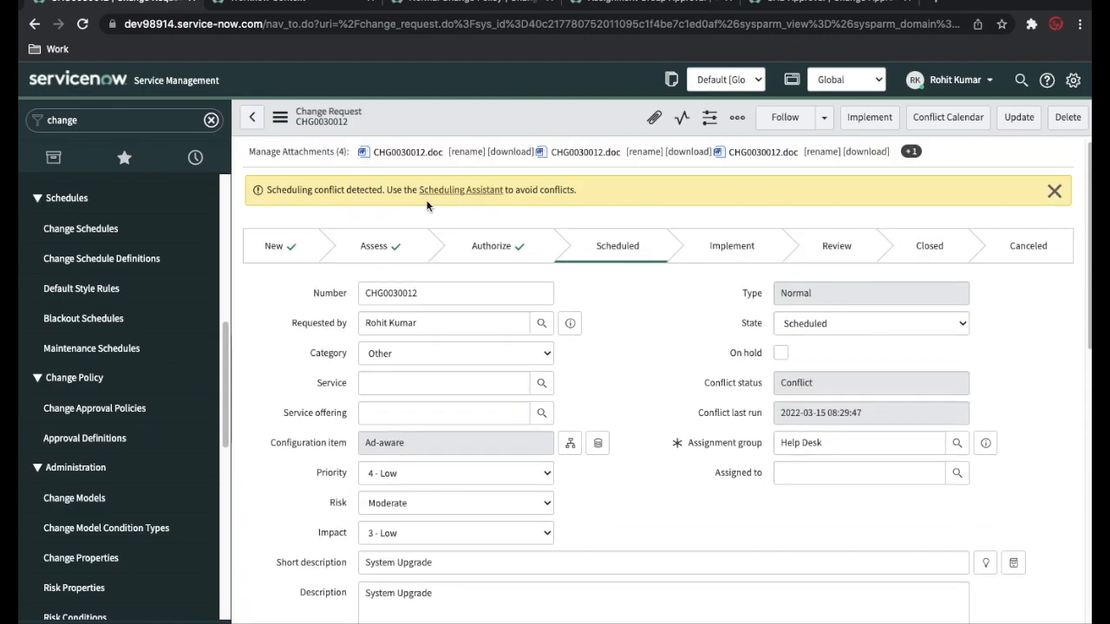
{"action": "scroll", "coordinate": [594, 343], "scroll_direction": "down", "scroll_amount": 10}
{"action": "scroll", "coordinate": [585, 338], "scroll_direction": "up", "scroll_amount": 1}
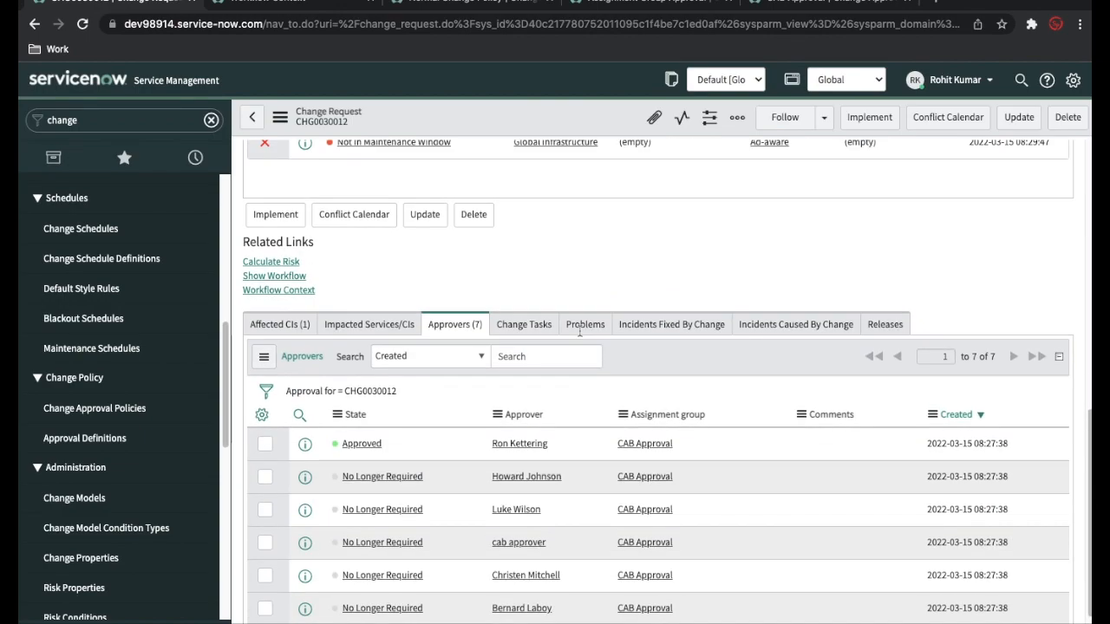
- Open the Global Infrastructure maintenance schedule from the detected conflict and examine its conditions and schedule entries
{"action": "scroll", "coordinate": [579, 332], "scroll_direction": "up", "scroll_amount": 5}
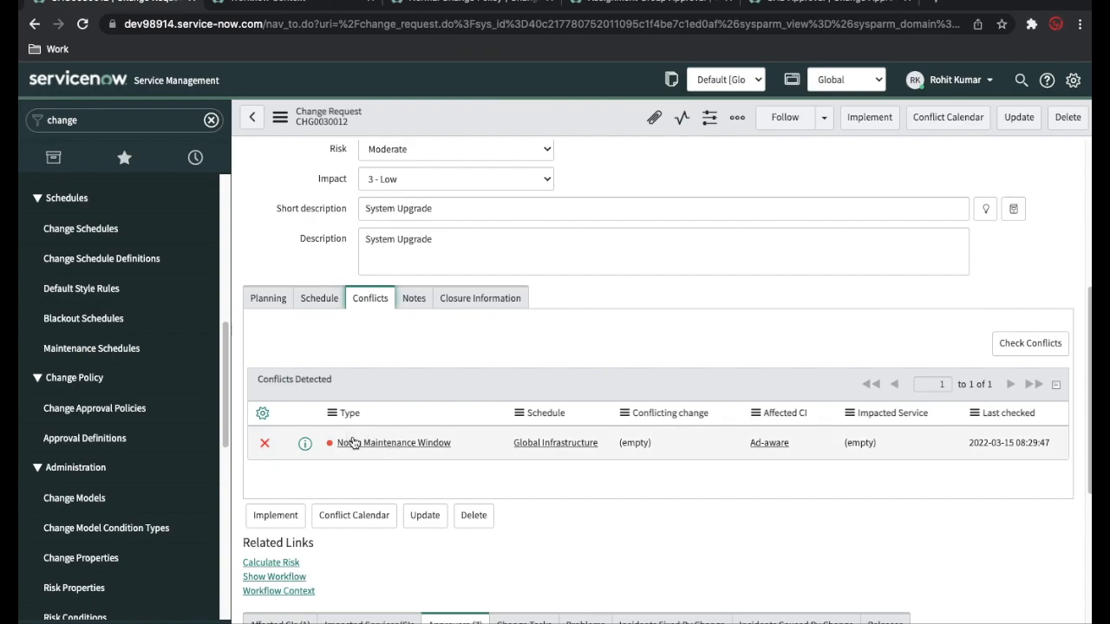
{"action": "scroll", "coordinate": [145, 495], "scroll_direction": "down", "scroll_amount": 3}
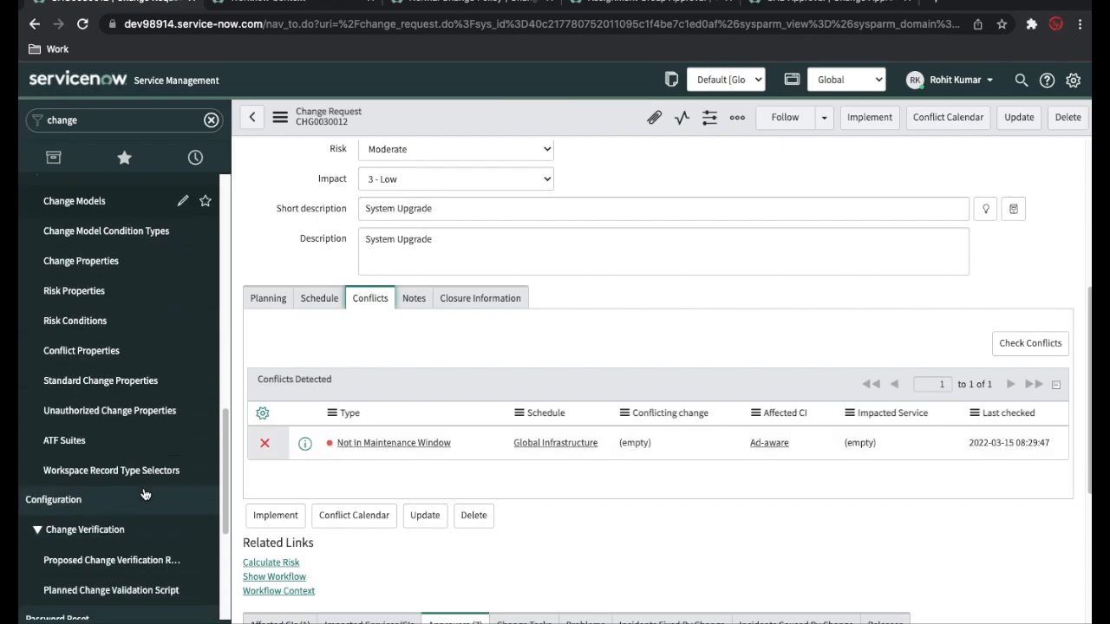
{"action": "scroll", "coordinate": [145, 494], "scroll_direction": "up", "scroll_amount": 1}
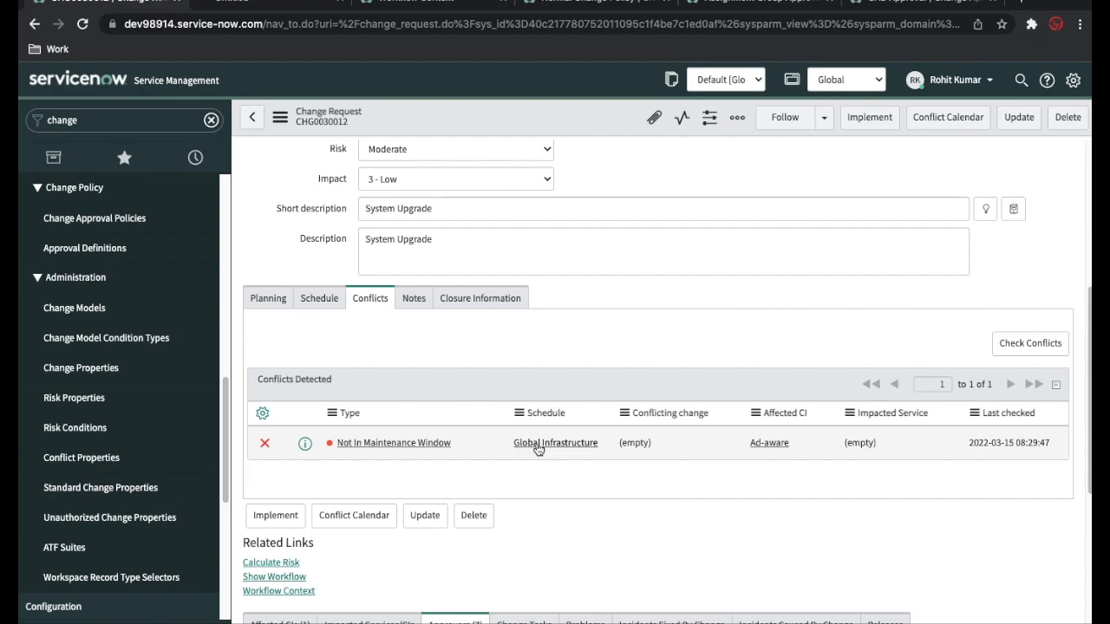
{"action": "left_click", "coordinate": [293, 8]}
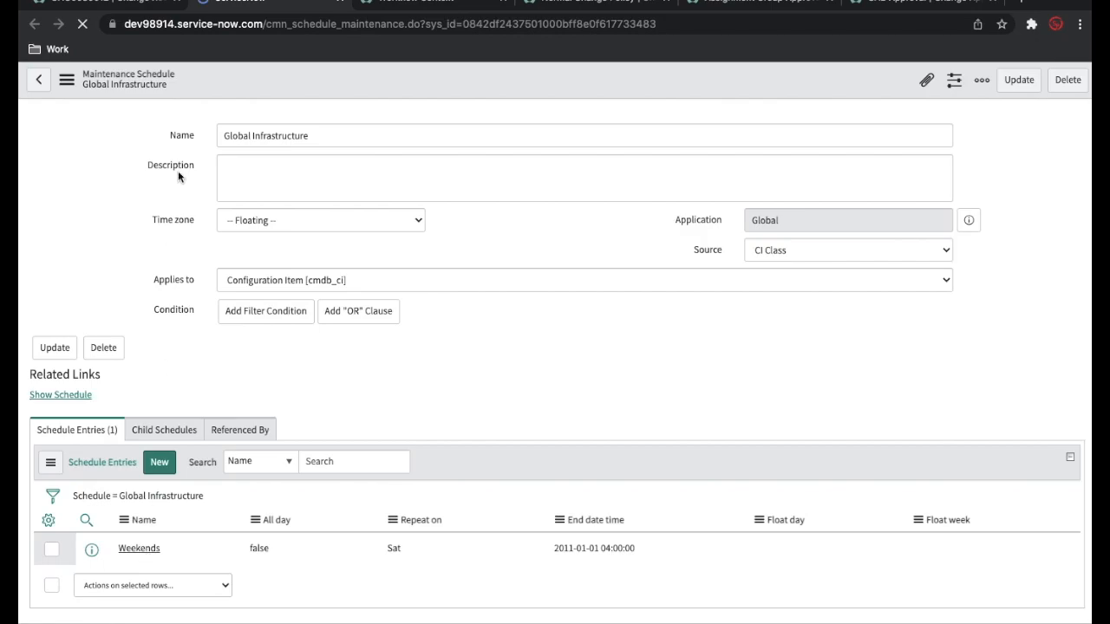
{"action": "scroll", "coordinate": [153, 264], "scroll_direction": "down", "scroll_amount": 1}
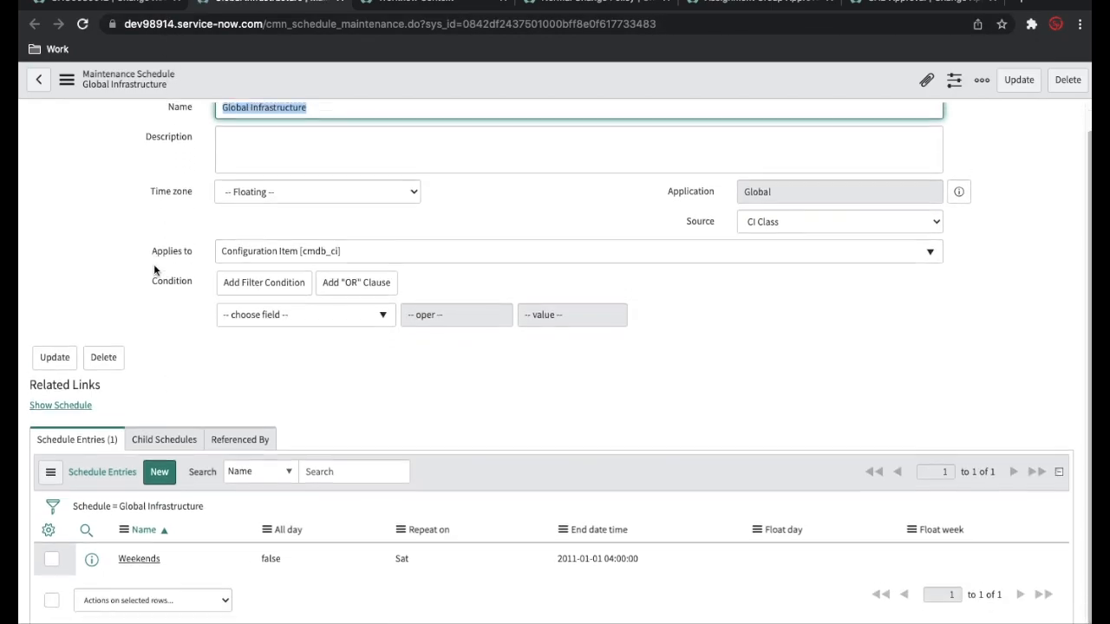
{"action": "left_click", "coordinate": [130, 5]}
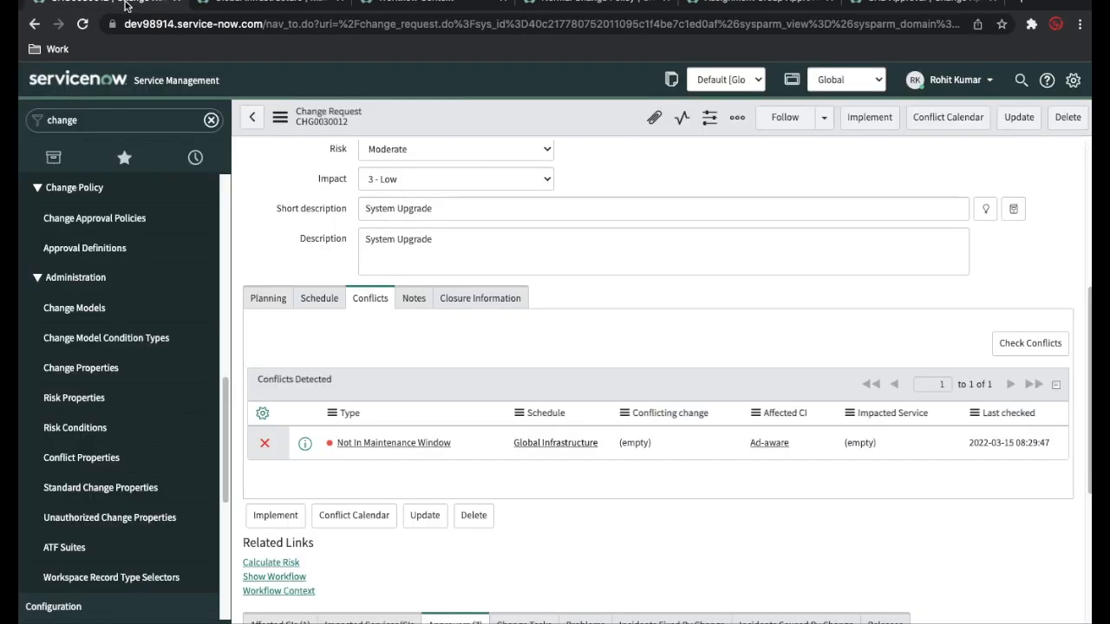
{"action": "left_click", "coordinate": [311, 299]}
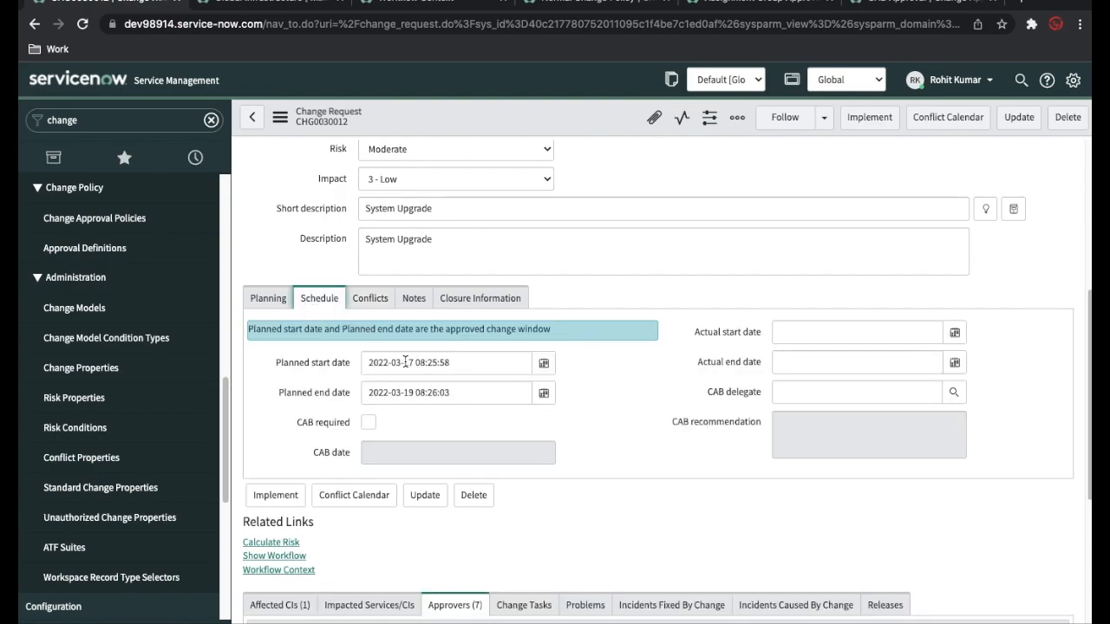
{"action": "left_click", "coordinate": [544, 364]}
{"action": "left_click", "coordinate": [476, 463]}
{"action": "left_click", "coordinate": [514, 395]}
{"action": "right_click", "coordinate": [569, 113]}
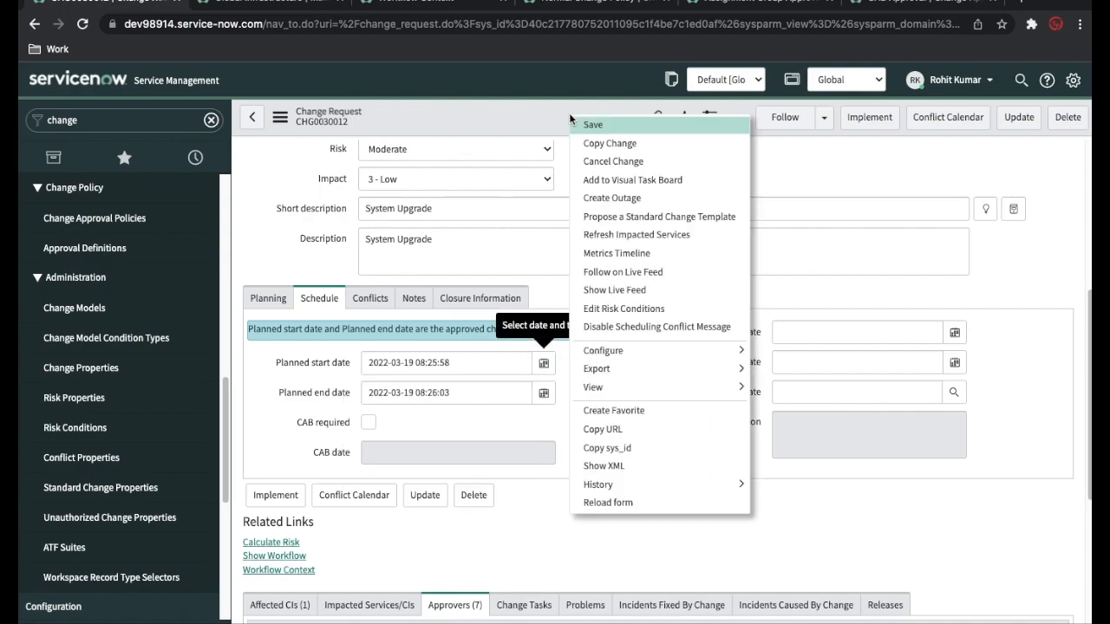
{"action": "left_click", "coordinate": [573, 118]}
- Rerun the conflict check for the updated planned start date and examine the detected conflicts and planned dates
{"action": "left_click", "coordinate": [378, 302]}
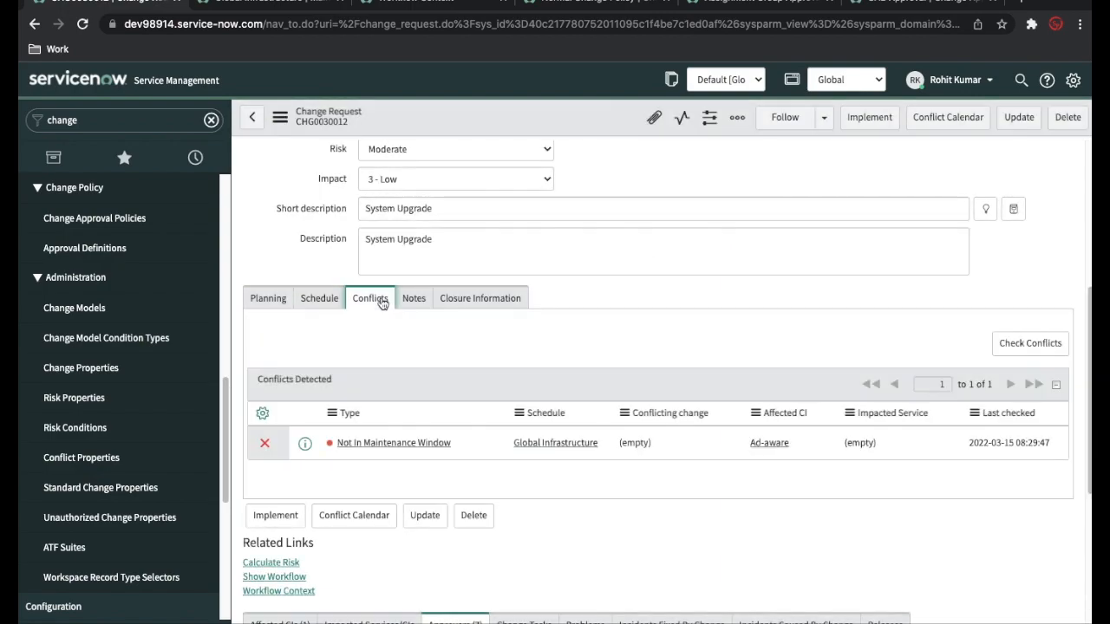
{"action": "scroll", "coordinate": [545, 248], "scroll_direction": "down", "scroll_amount": 8}
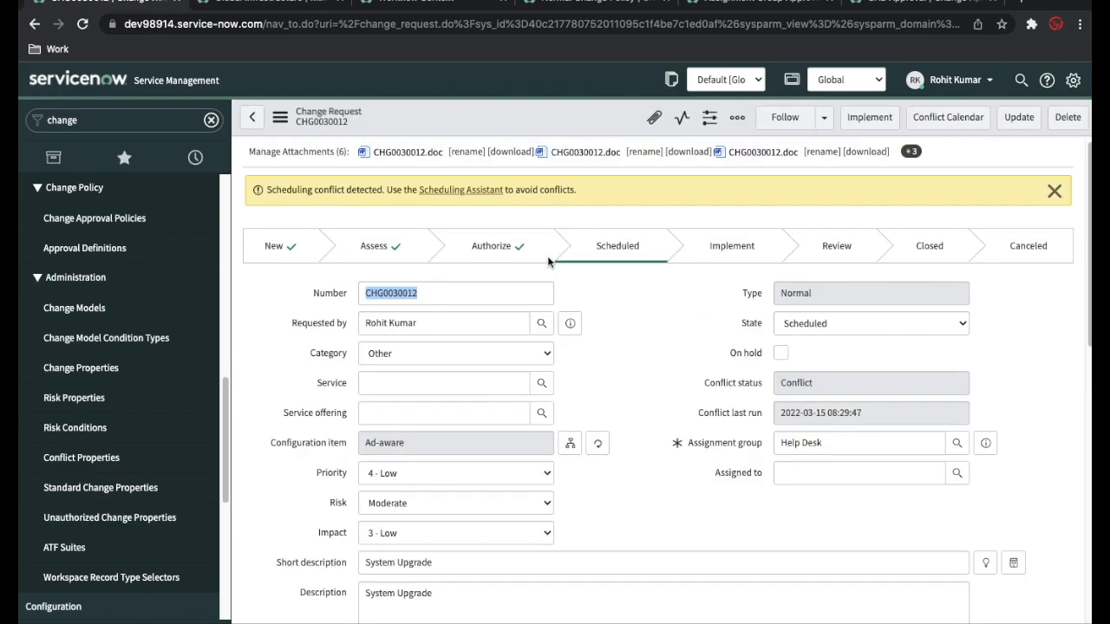
{"action": "scroll", "coordinate": [548, 257], "scroll_direction": "down", "scroll_amount": 7}
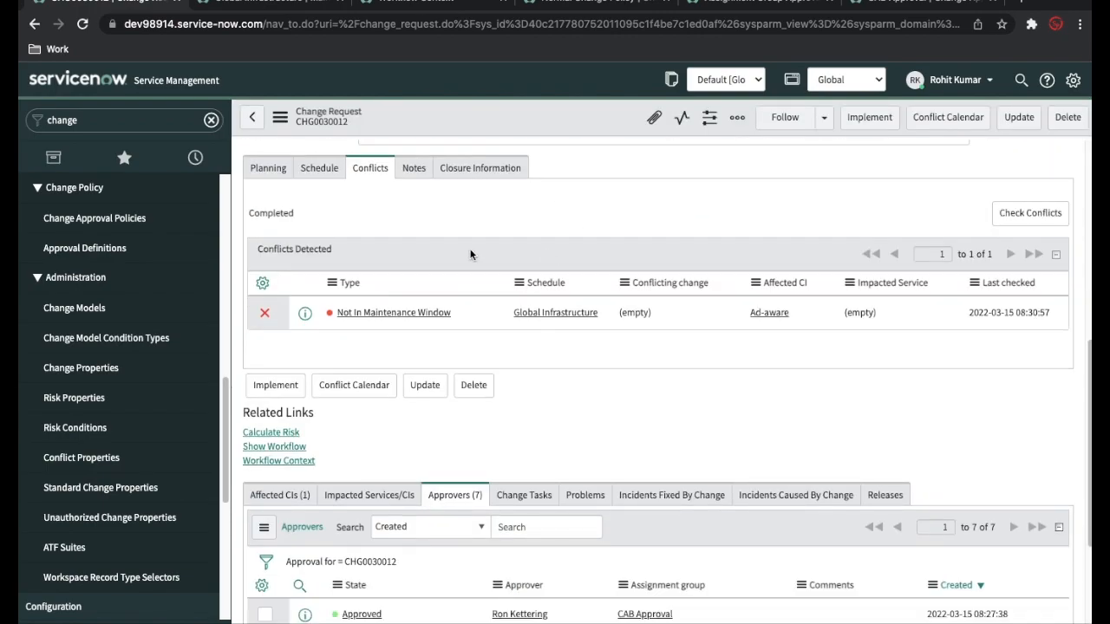
{"action": "scroll", "coordinate": [513, 295], "scroll_direction": "down", "scroll_amount": 7}
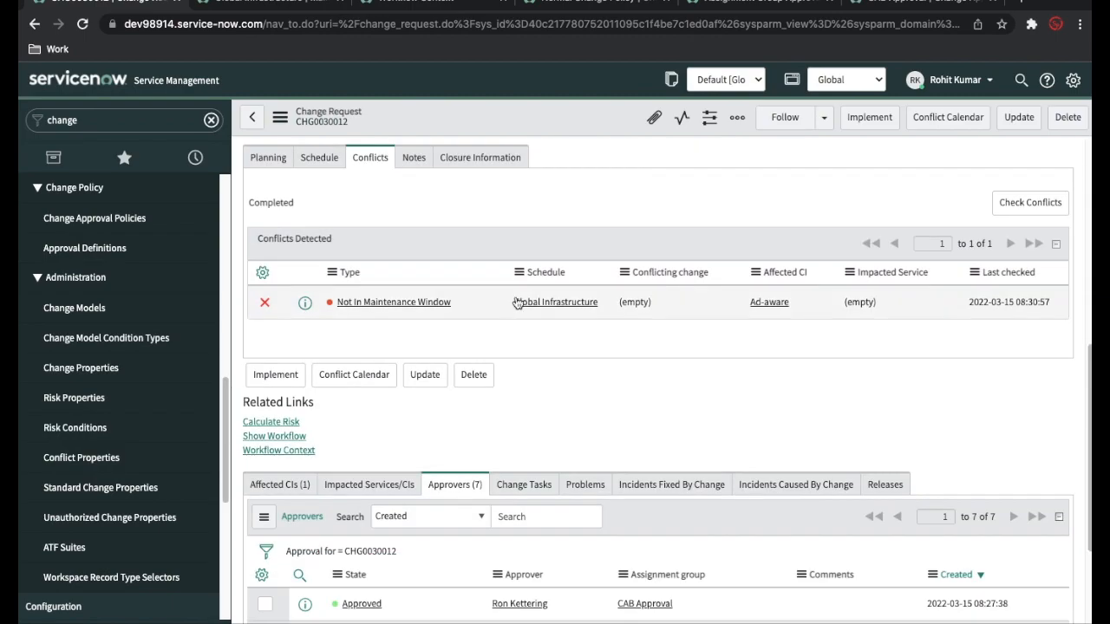
{"action": "left_click", "coordinate": [1035, 208]}
{"action": "scroll", "coordinate": [495, 349], "scroll_direction": "down", "scroll_amount": 8}
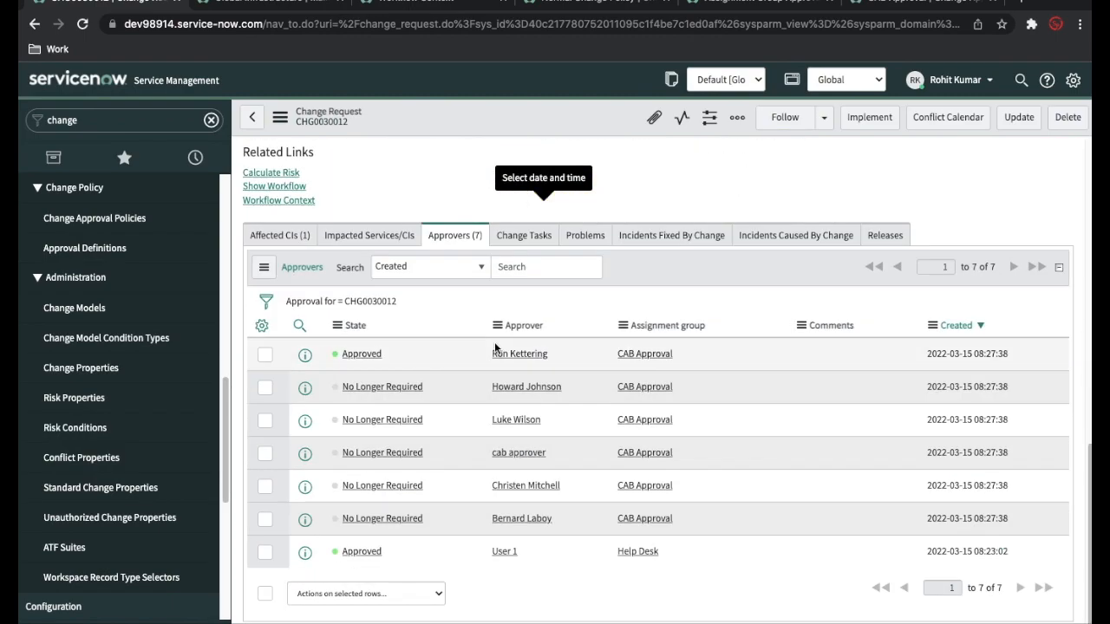
{"action": "scroll", "coordinate": [495, 349], "scroll_direction": "up", "scroll_amount": 6}
{"action": "scroll", "coordinate": [434, 477], "scroll_direction": "down", "scroll_amount": 2}
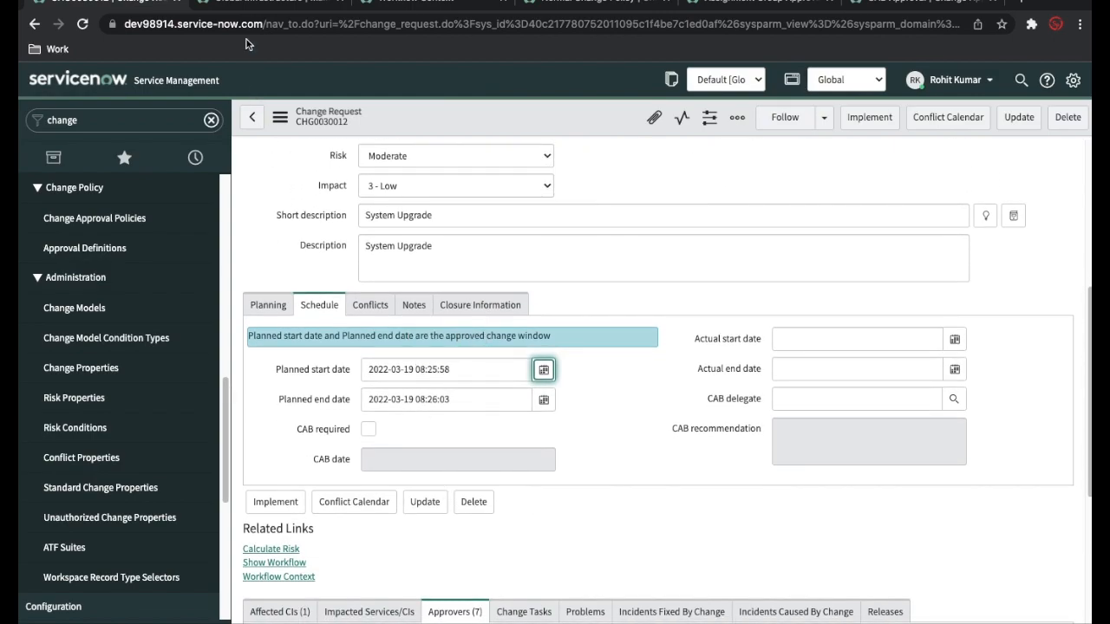
{"action": "left_click", "coordinate": [361, 305]}
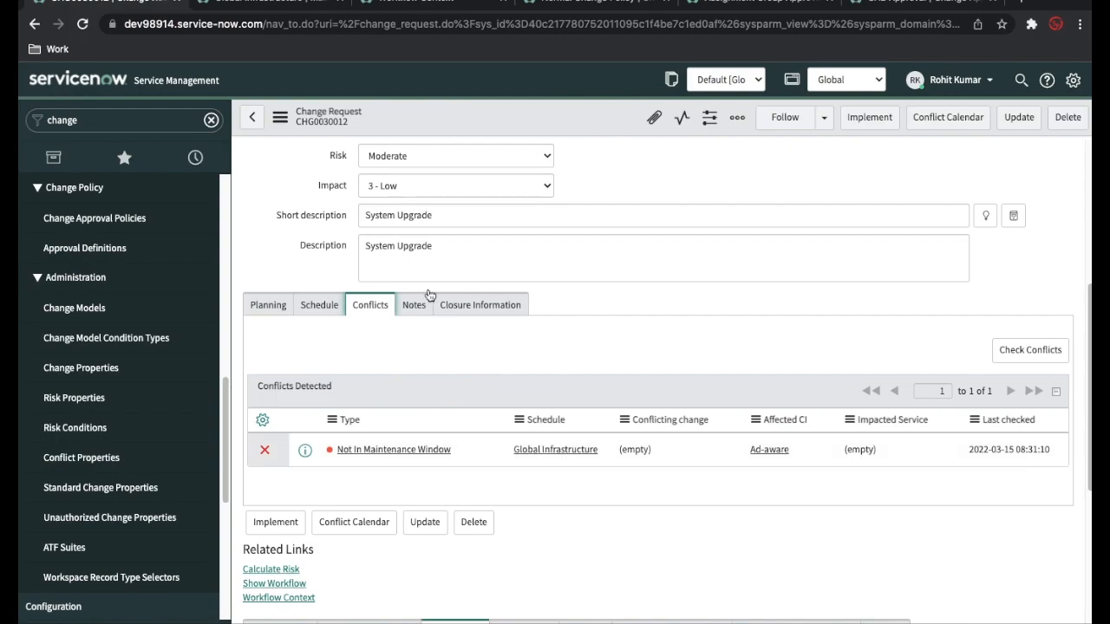
- Open the Weekends entry of the Global Infrastructure maintenance schedule and examine its time window and repeat day
{"action": "left_click", "coordinate": [265, 4]}
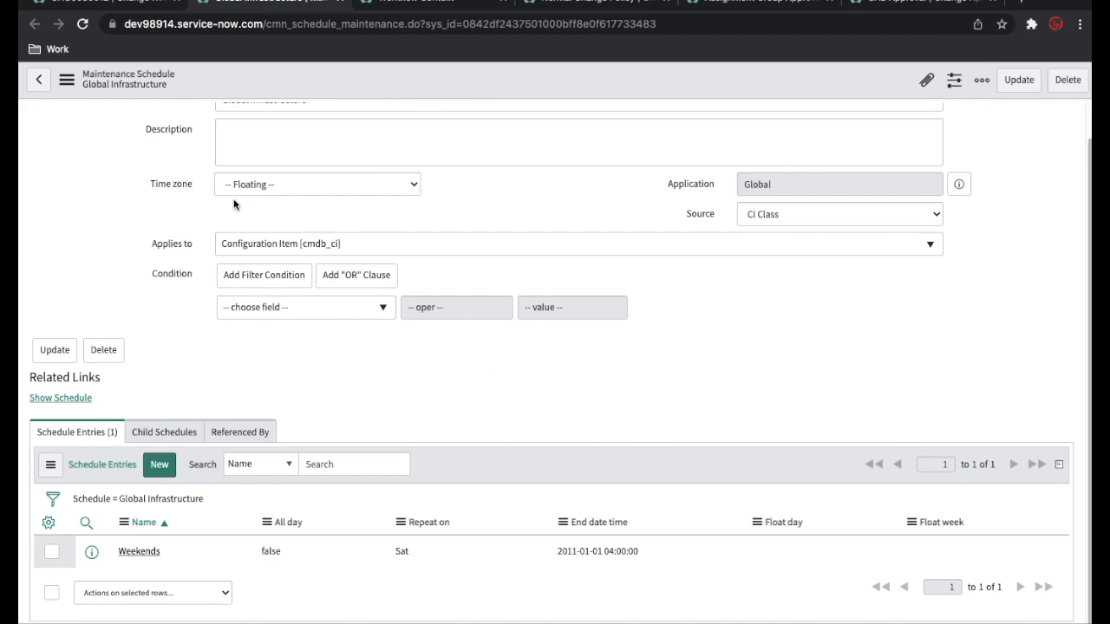
{"action": "scroll", "coordinate": [153, 227], "scroll_direction": "up", "scroll_amount": 1}
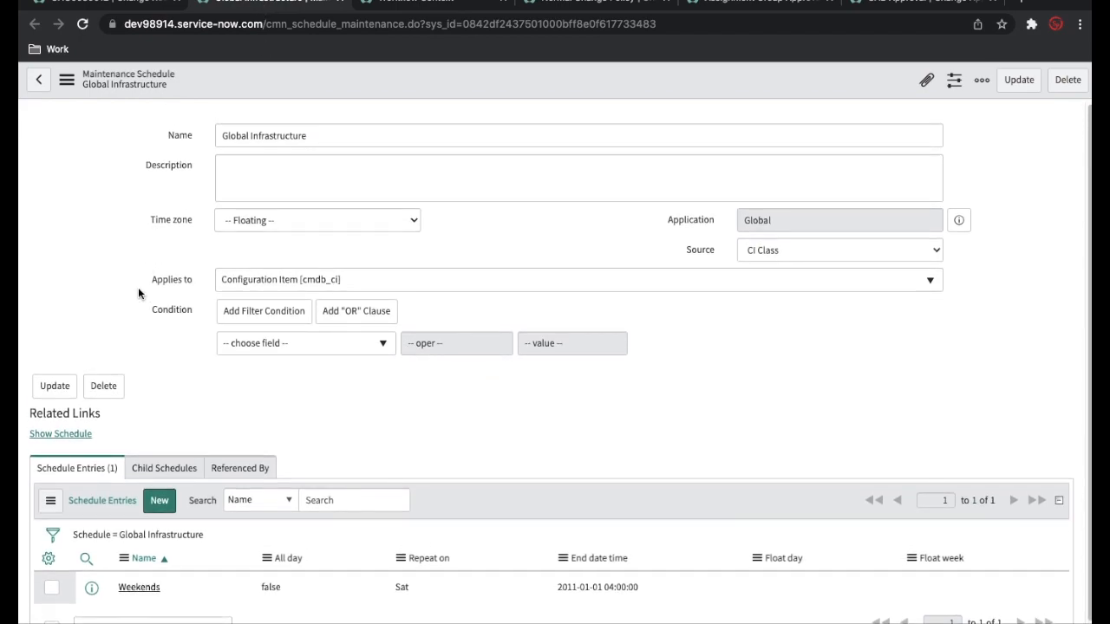
{"action": "scroll", "coordinate": [139, 293], "scroll_direction": "down", "scroll_amount": 1}
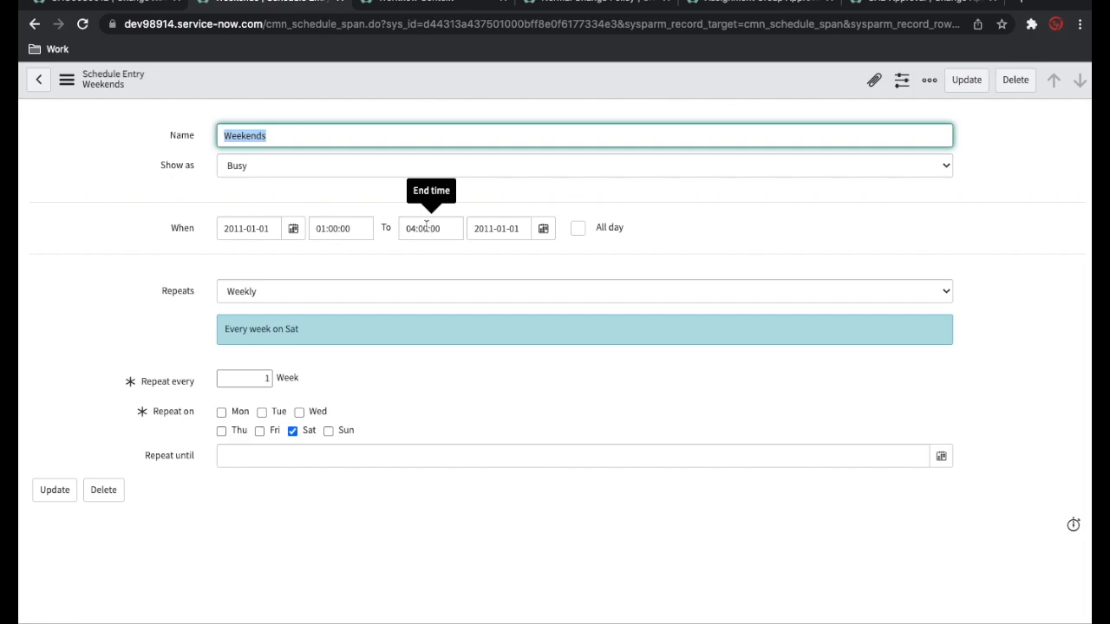
{"action": "left_click", "coordinate": [119, 8]}
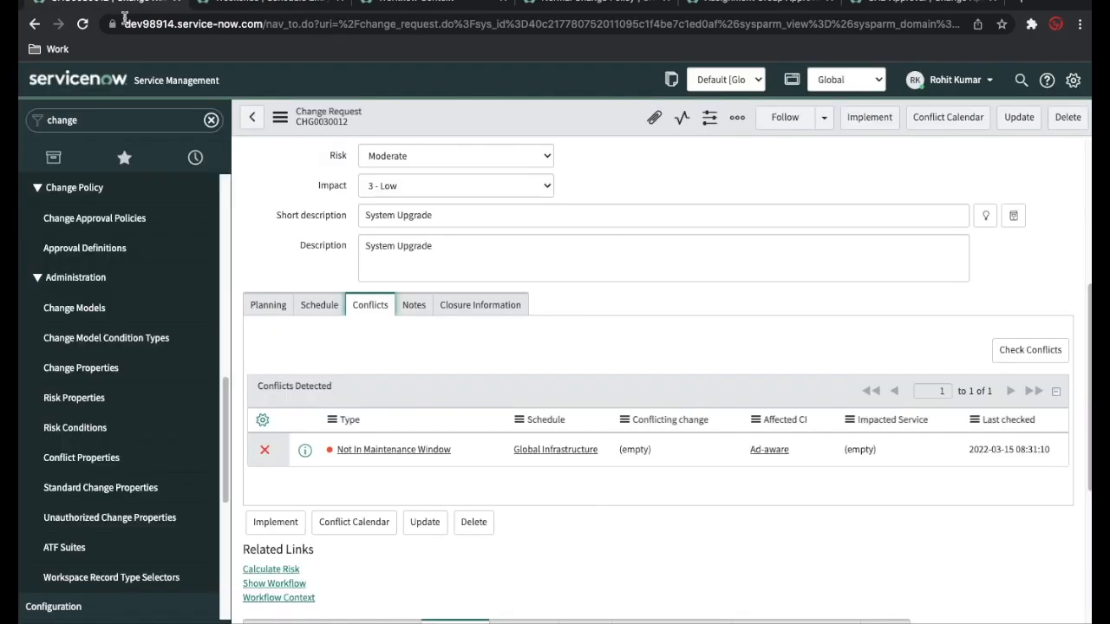
{"action": "left_click", "coordinate": [314, 305]}
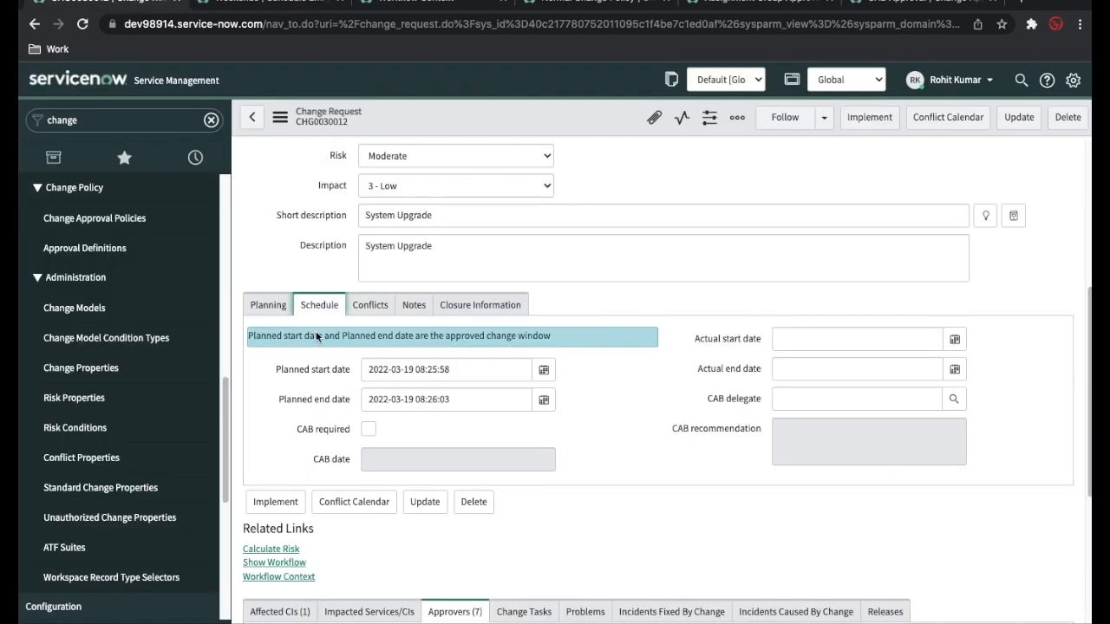
{"action": "left_click", "coordinate": [544, 370]}
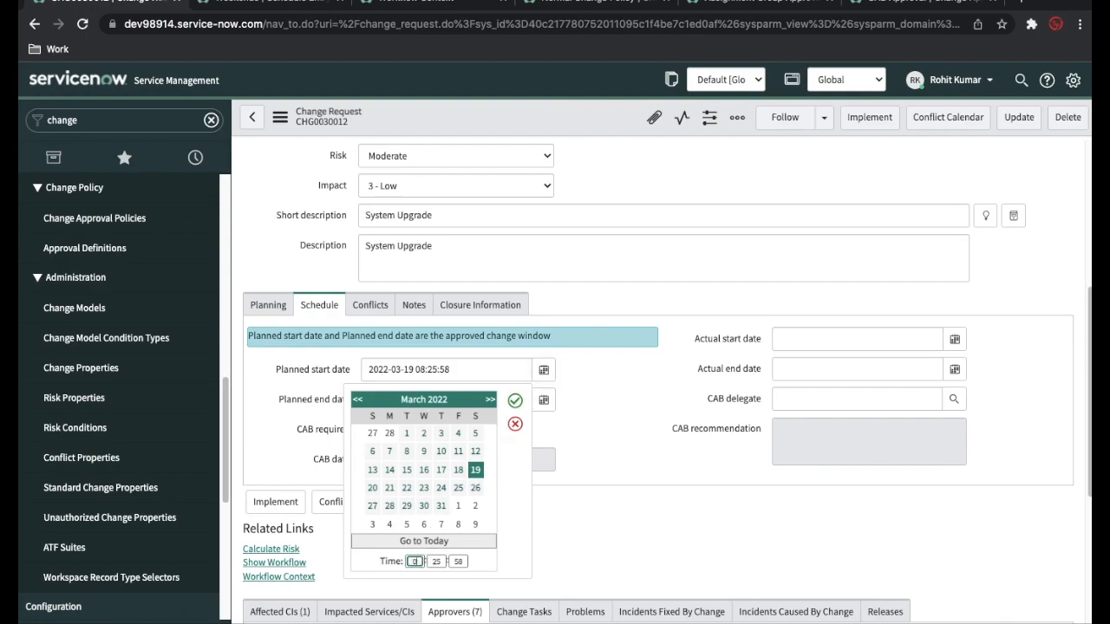
{"action": "left_click", "coordinate": [515, 399]}
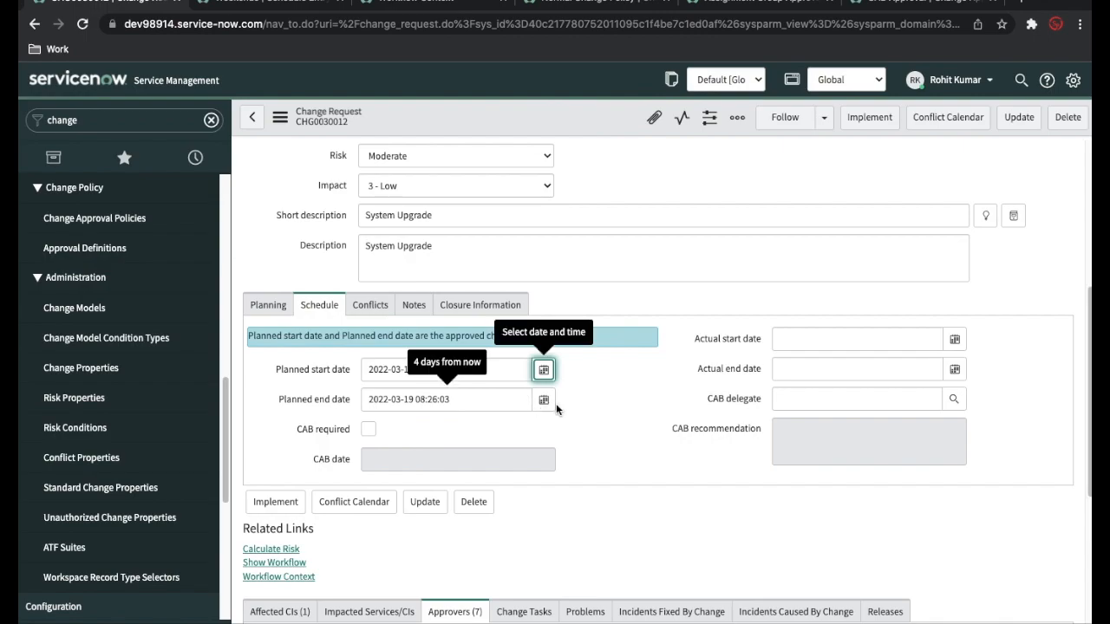
{"action": "left_click", "coordinate": [551, 404]}
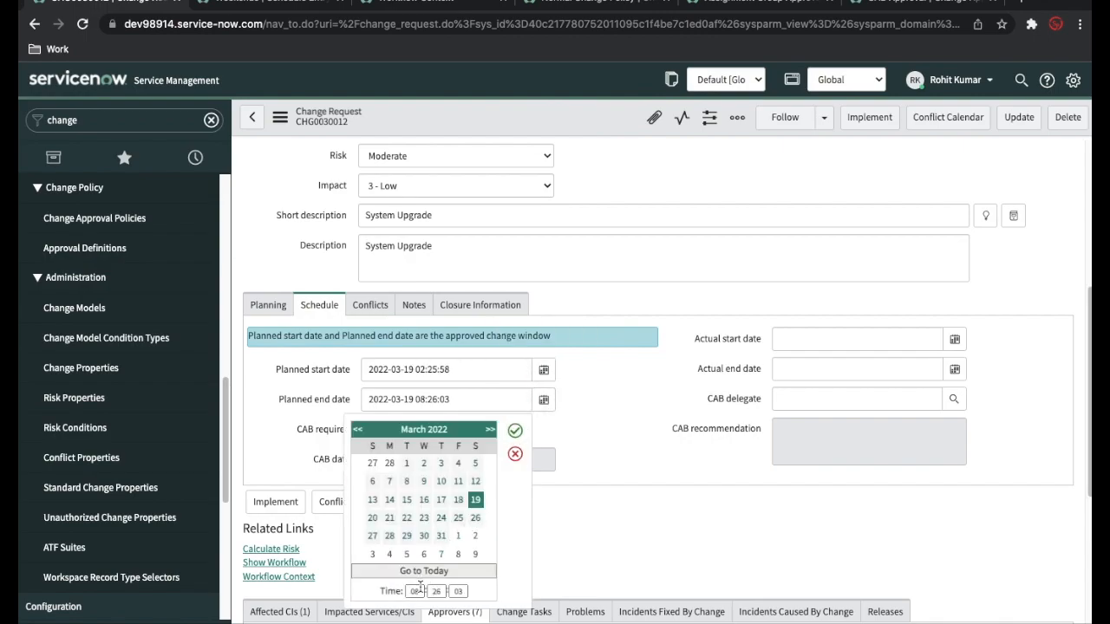
{"action": "type", "text": "02"}
{"action": "left_click", "coordinate": [515, 430]}
{"action": "right_click", "coordinate": [566, 117]}
{"action": "left_click", "coordinate": [569, 123]}
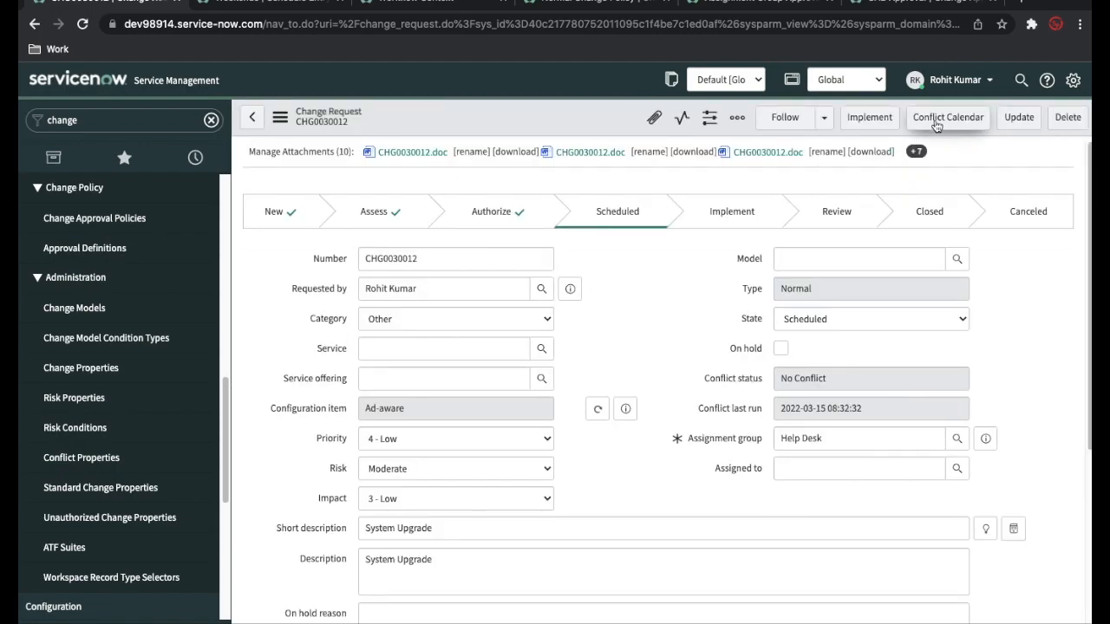
- Check the change request for conflicts within the new planned window and examine its conflict list and conflict status
{"action": "left_click", "coordinate": [937, 125]}
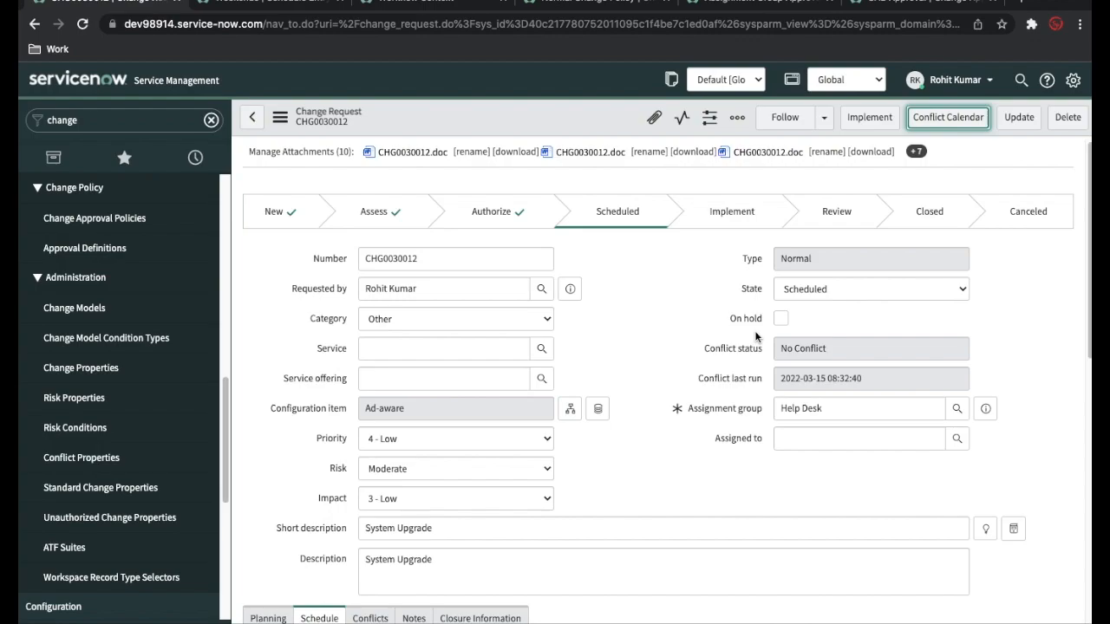
{"action": "scroll", "coordinate": [755, 336], "scroll_direction": "down", "scroll_amount": 8}
{"action": "scroll", "coordinate": [756, 336], "scroll_direction": "up", "scroll_amount": 3}
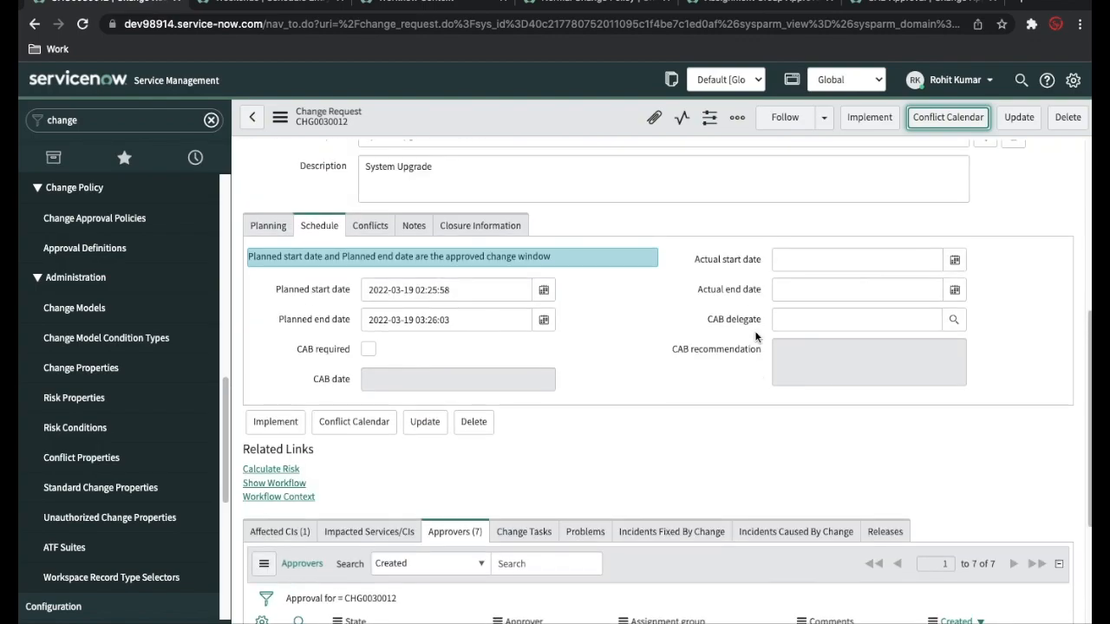
{"action": "left_click", "coordinate": [350, 225]}
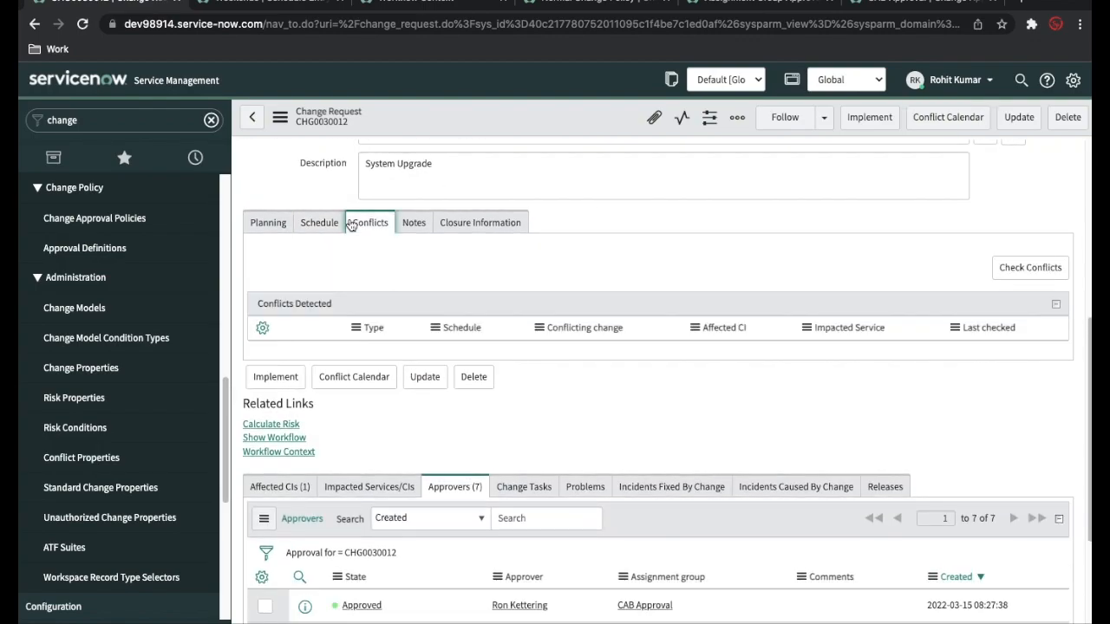
{"action": "left_click", "coordinate": [1033, 269]}
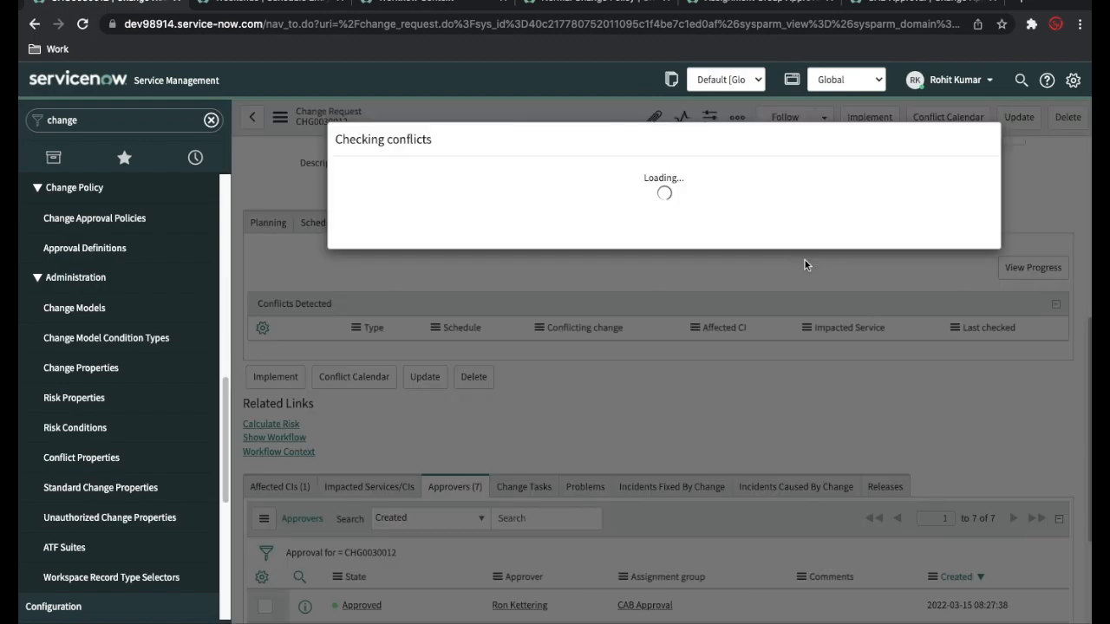
{"action": "left_click", "coordinate": [959, 259]}
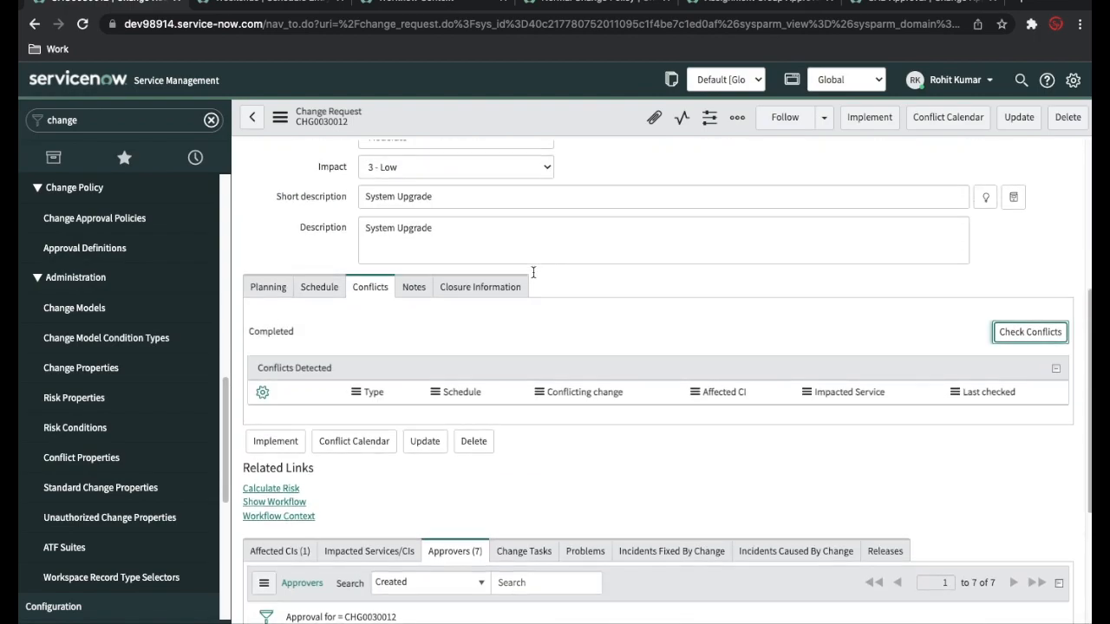
{"action": "scroll", "coordinate": [779, 304], "scroll_direction": "down", "scroll_amount": 4}
{"action": "scroll", "coordinate": [779, 303], "scroll_direction": "up", "scroll_amount": 6}
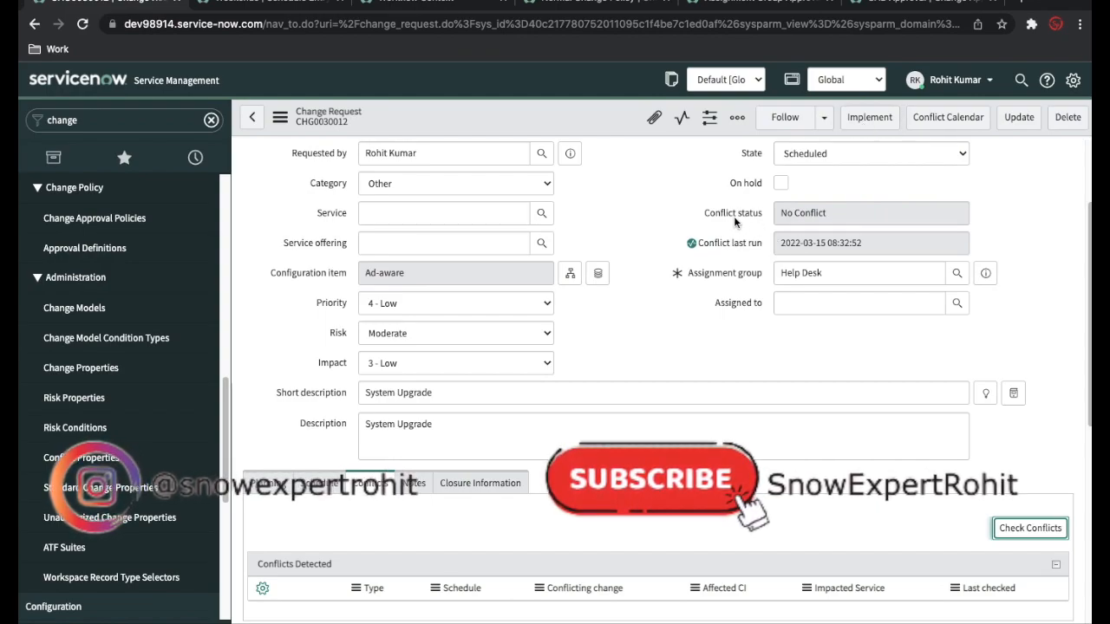
- Move the change request from Scheduled to the Implement state
{"action": "left_click", "coordinate": [869, 117]}
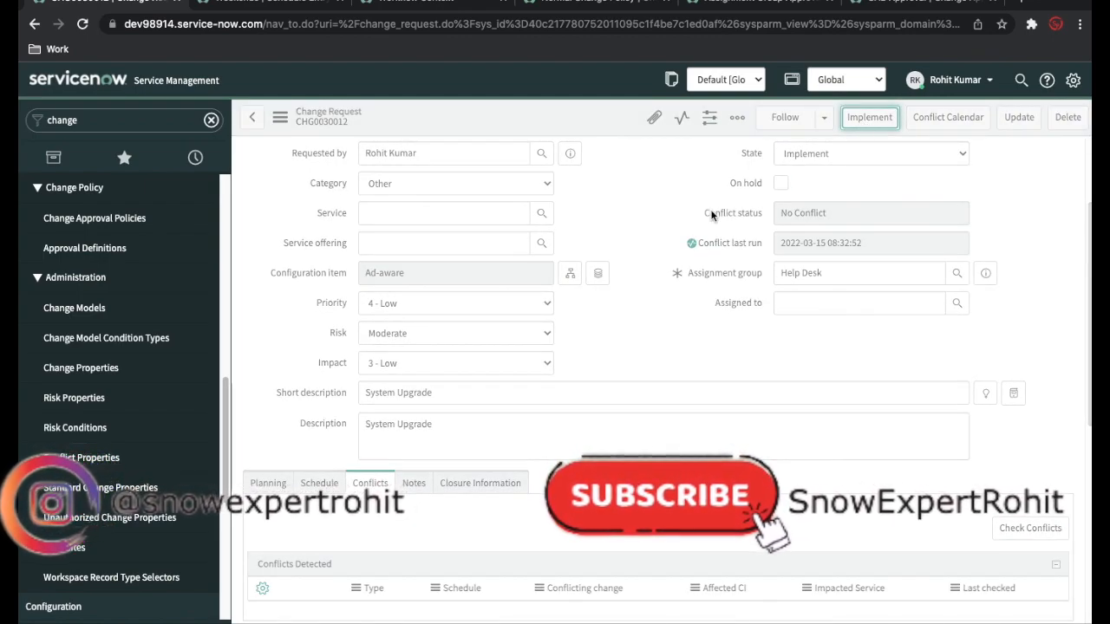
{"action": "scroll", "coordinate": [709, 346], "scroll_direction": "down", "scroll_amount": 3}
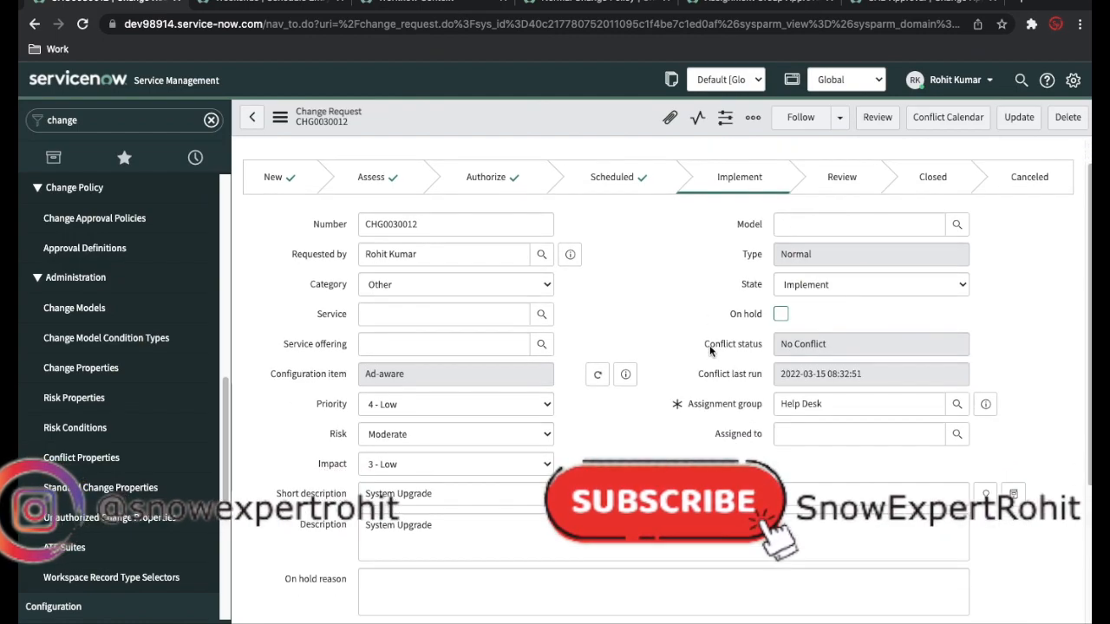
- Refresh the Change Request - Normal workflow context and examine the activities following the Change moves to Implement condition
{"action": "left_click", "coordinate": [420, 3]}
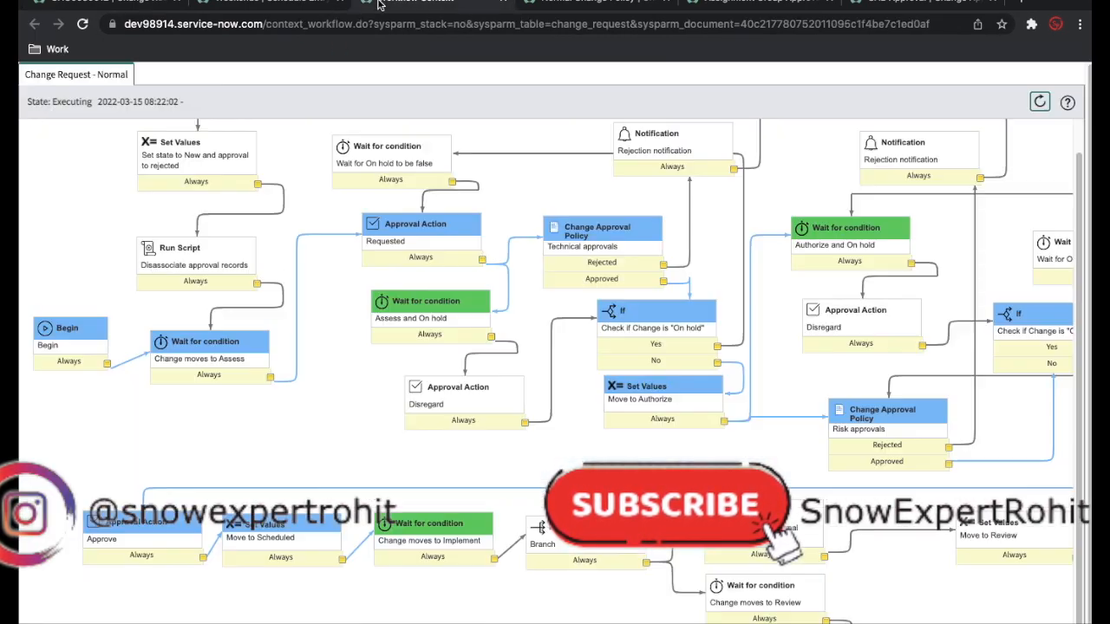
{"action": "left_click", "coordinate": [1039, 103]}
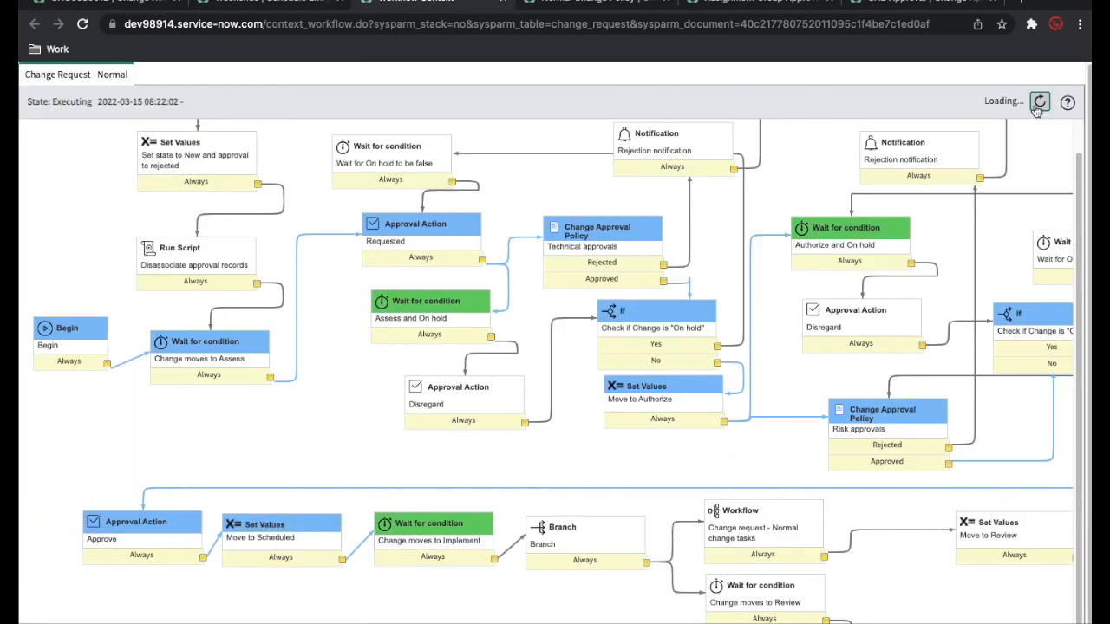
{"action": "scroll", "coordinate": [780, 451], "scroll_direction": "down", "scroll_amount": 3}
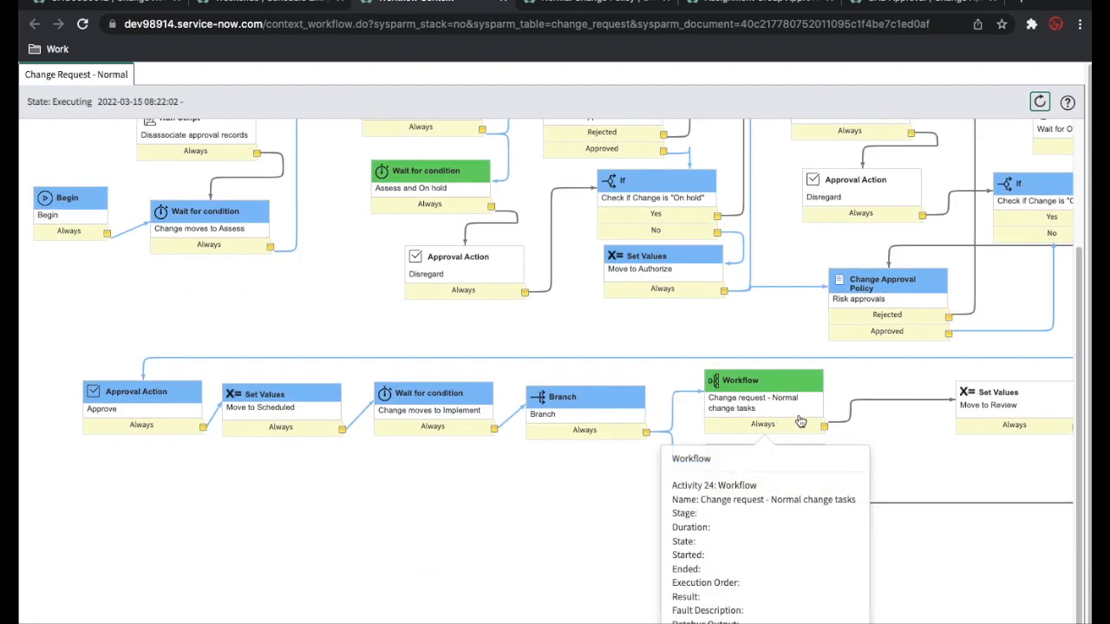
{"action": "scroll", "coordinate": [780, 409], "scroll_direction": "up", "scroll_amount": 3}
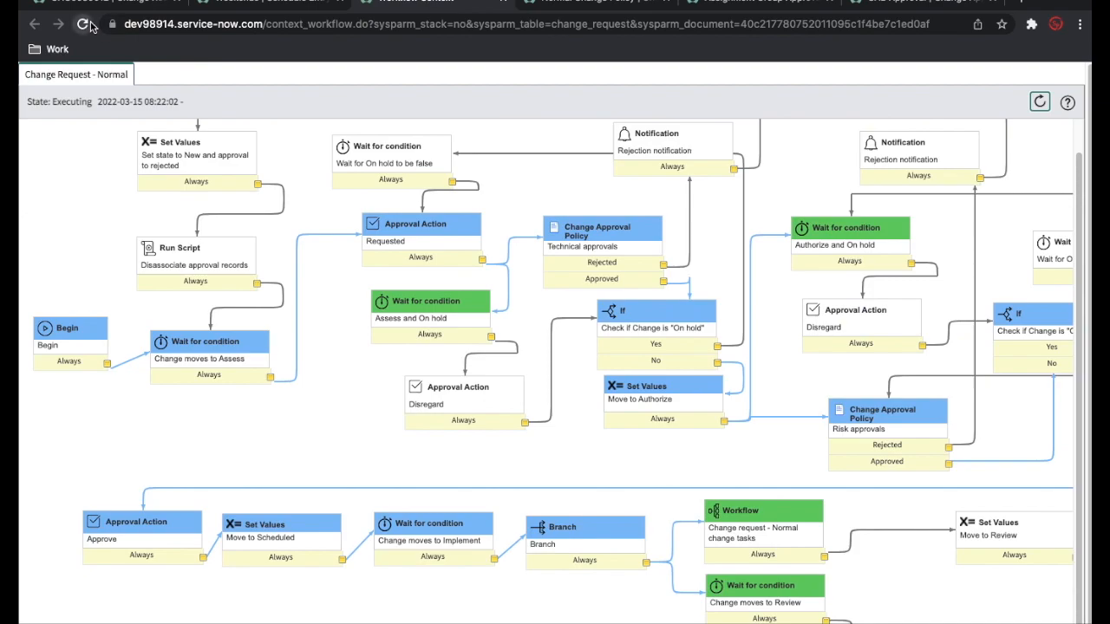
- Reload the workflow context, open the Normal change tasks subworkflow, and examine its implementation and post implementation testing task activities
{"action": "left_click", "coordinate": [84, 24]}
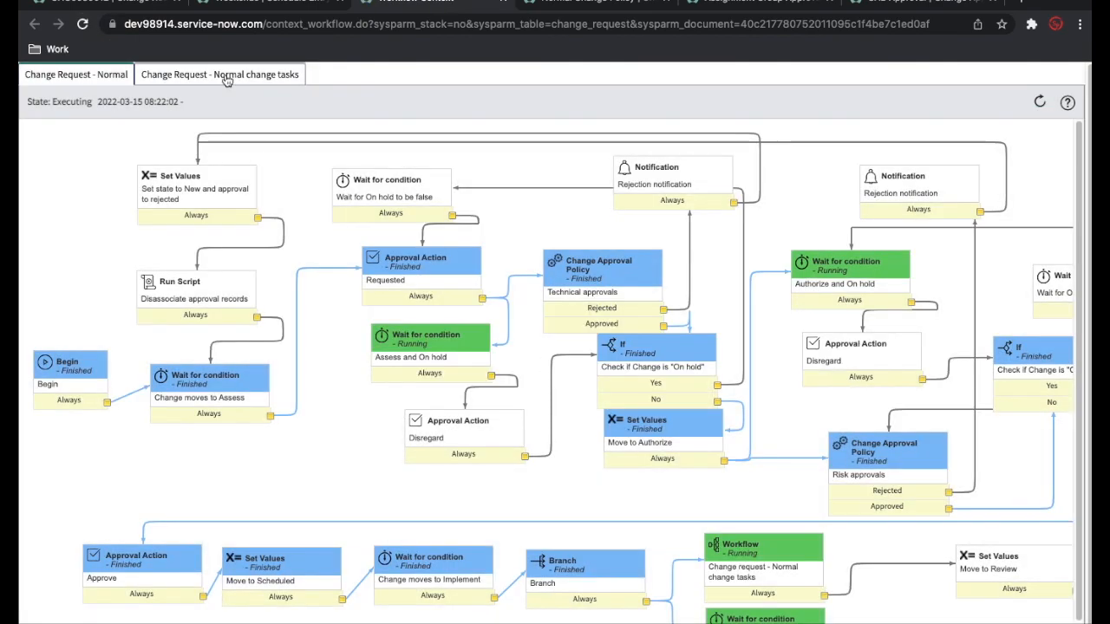
{"action": "left_click", "coordinate": [225, 76]}
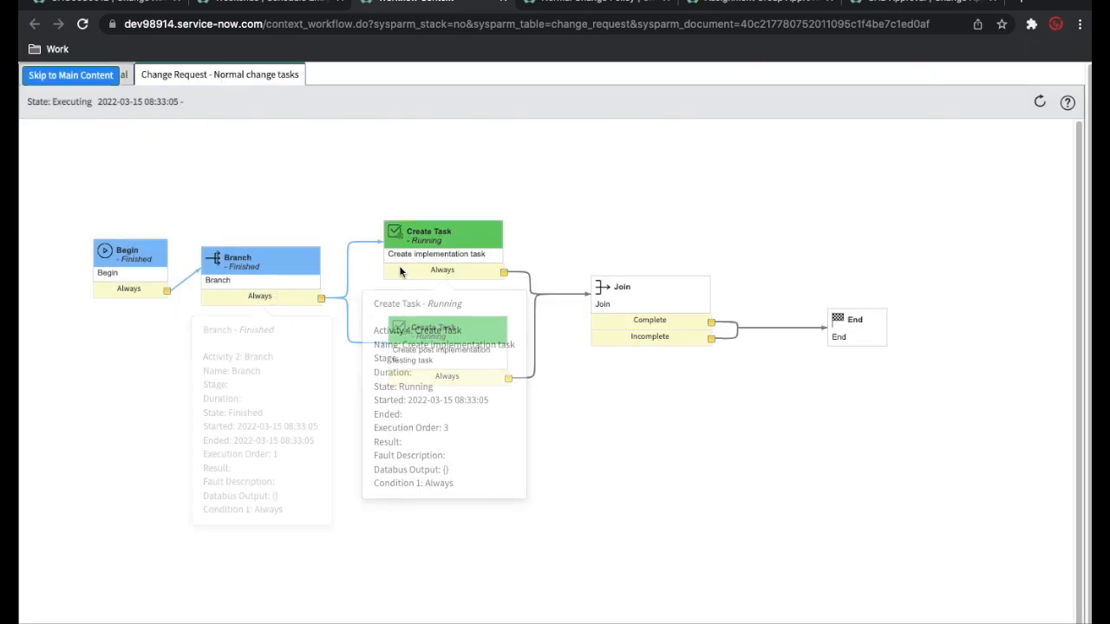
{"action": "mouse_move", "coordinate": [412, 261]}
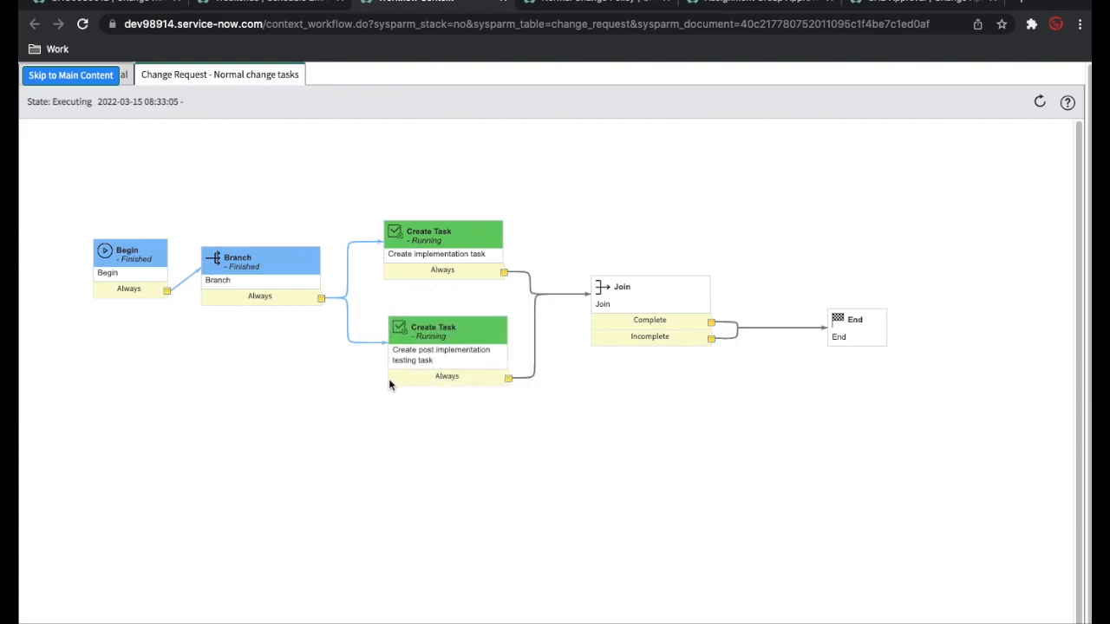
{"action": "mouse_move", "coordinate": [423, 366]}
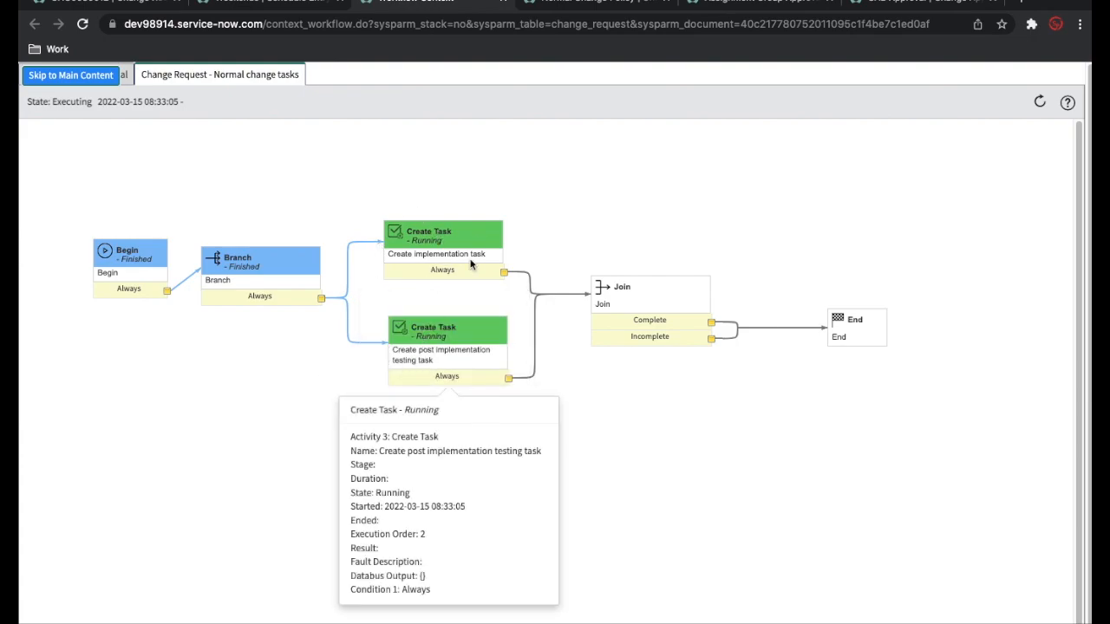
- List the change request's change tasks, open the Implement task in a separate tab, and close that task
{"action": "left_click", "coordinate": [76, 4]}
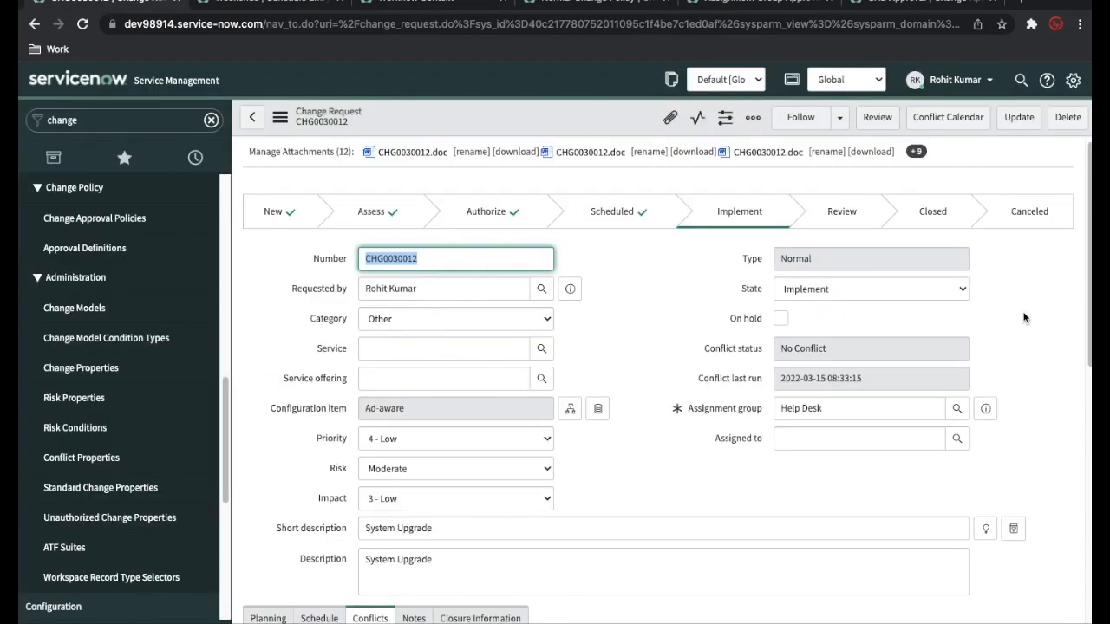
{"action": "scroll", "coordinate": [813, 405], "scroll_direction": "down", "scroll_amount": 7}
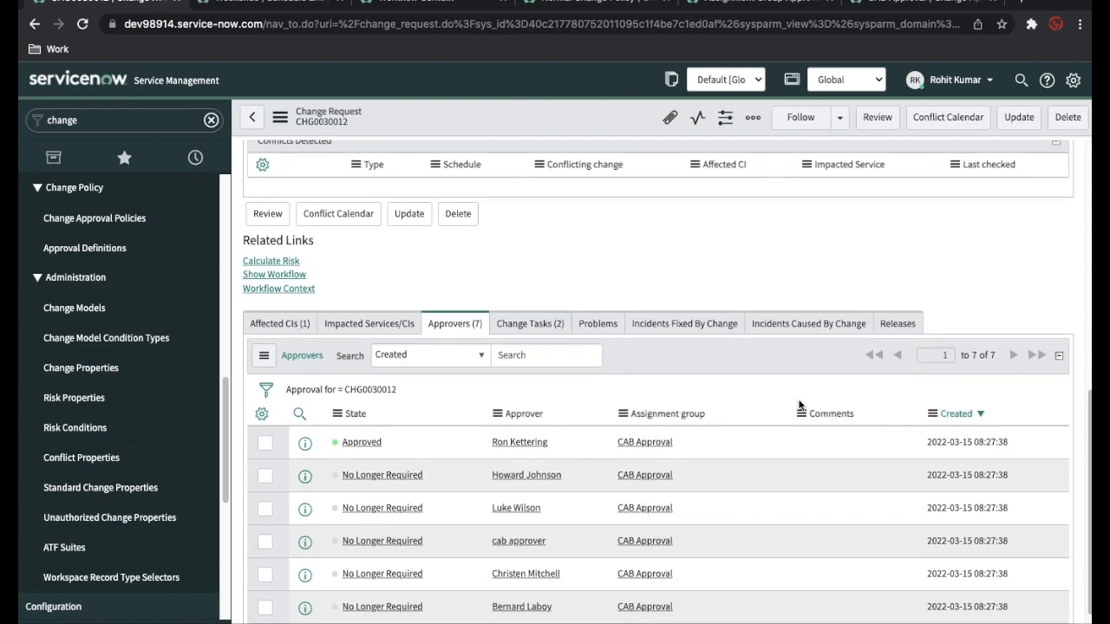
{"action": "left_click", "coordinate": [560, 322]}
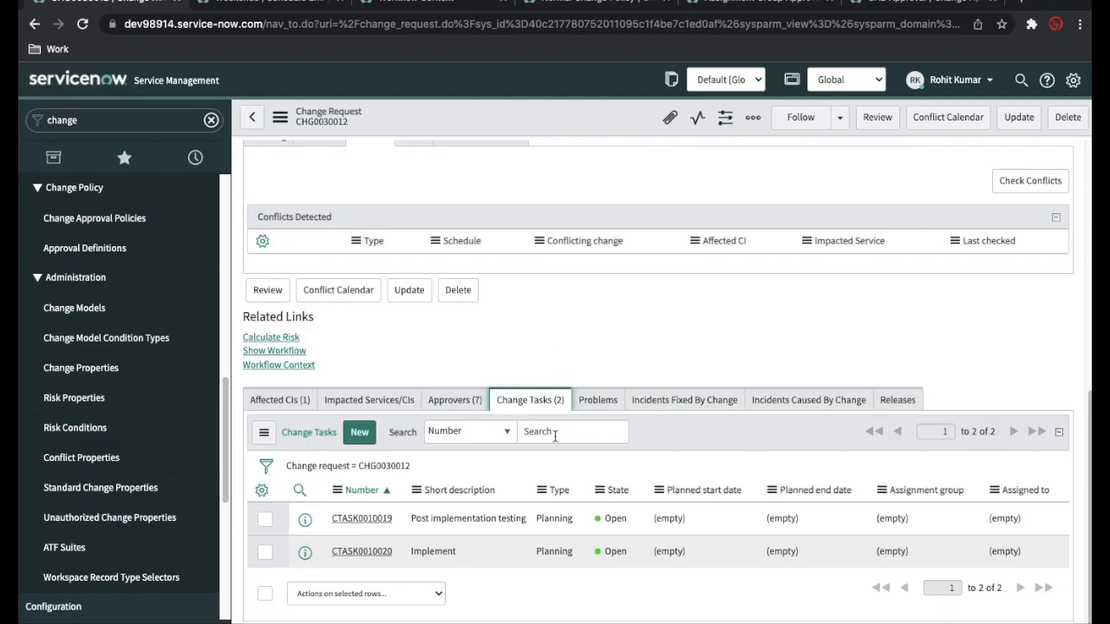
{"action": "middle_click", "coordinate": [353, 553]}
{"action": "left_click", "coordinate": [363, 7]}
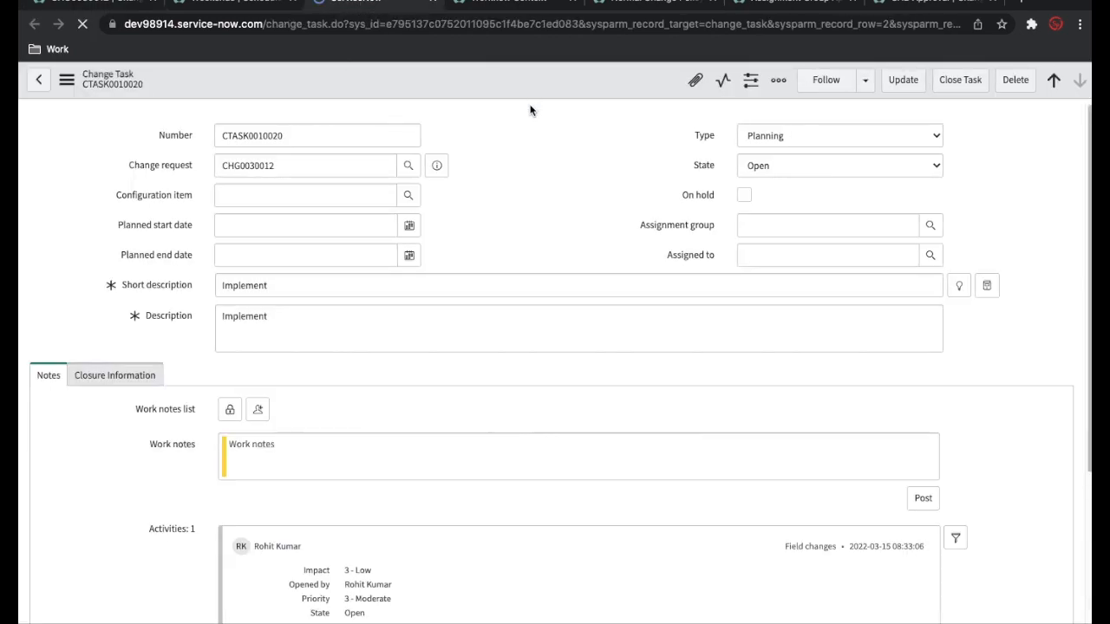
{"action": "left_click", "coordinate": [978, 79]}
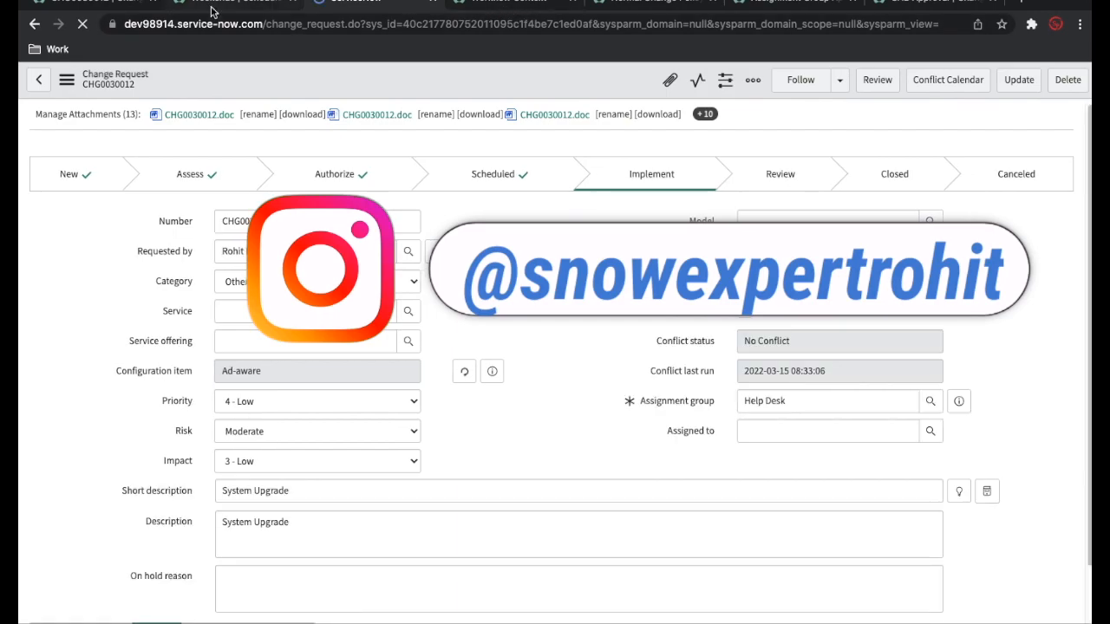
- Refresh the Normal change tasks subworkflow context and examine the implementation and post implementation testing task activities
{"action": "left_click", "coordinate": [472, 6]}
{"action": "left_click", "coordinate": [1041, 103]}
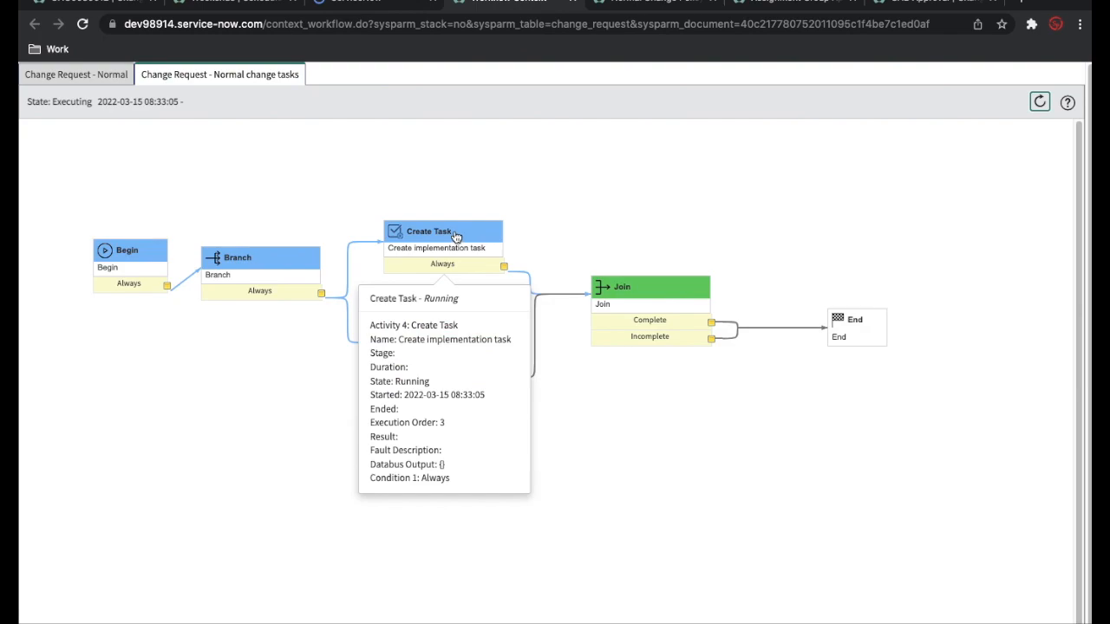
{"action": "mouse_move", "coordinate": [482, 351]}
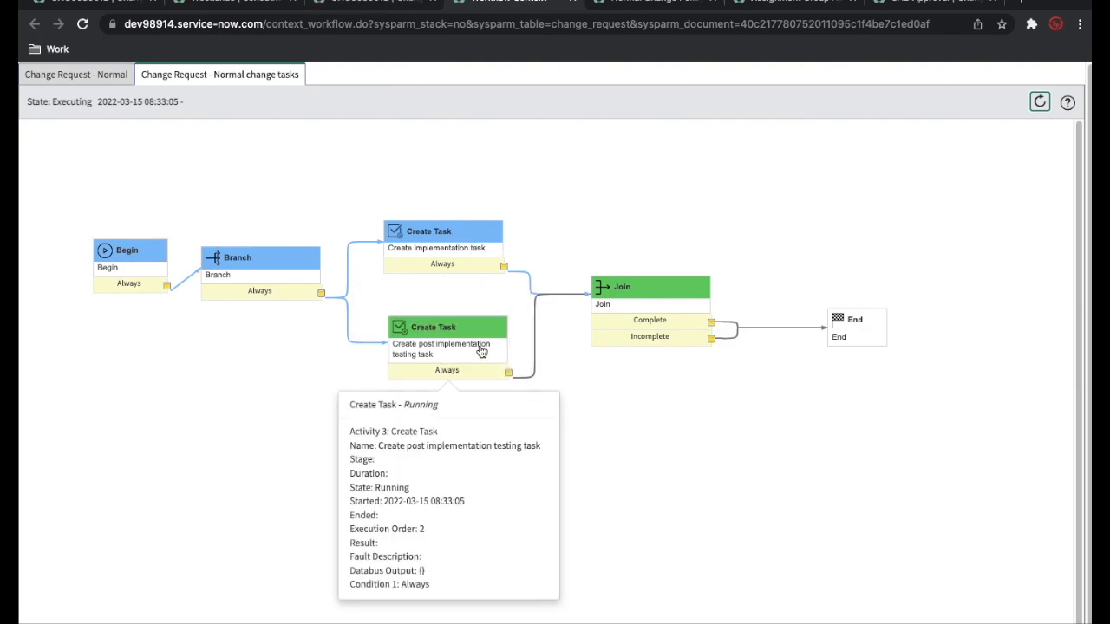
- Close the Post implementation testing change task, and try to close the change request without any closure information
{"action": "left_click", "coordinate": [76, 7]}
{"action": "left_click", "coordinate": [392, 466]}
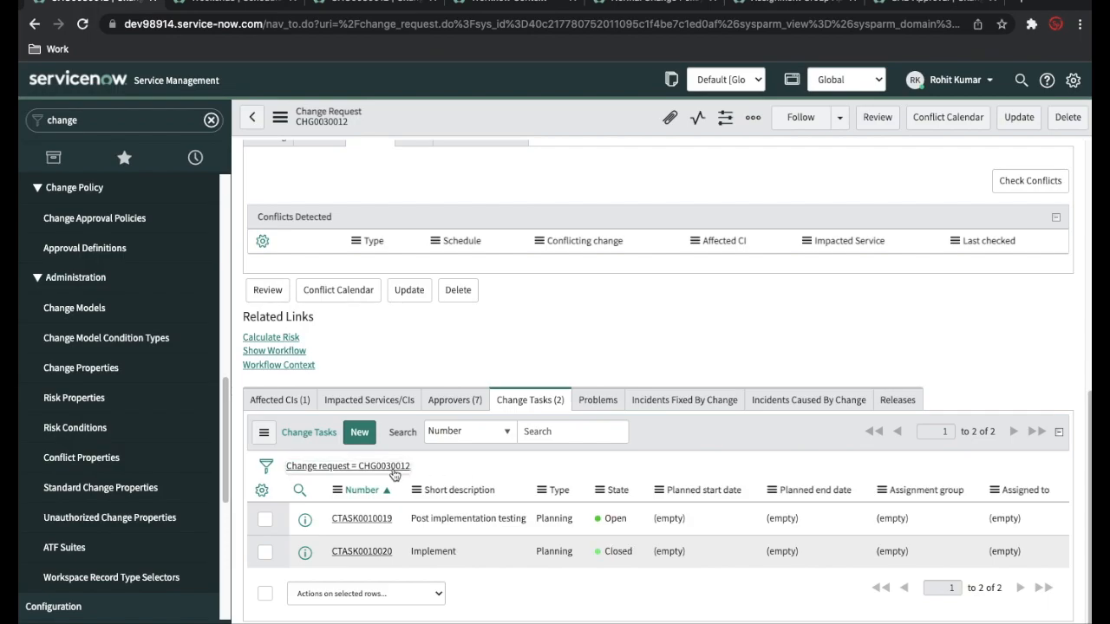
{"action": "left_click", "coordinate": [386, 520]}
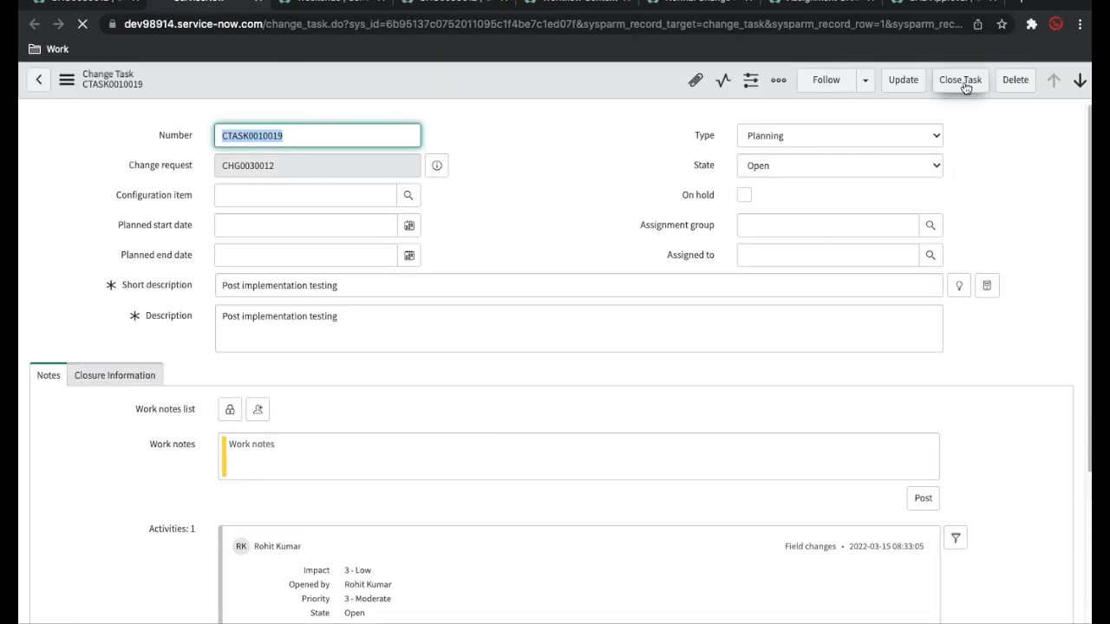
{"action": "left_click", "coordinate": [960, 79]}
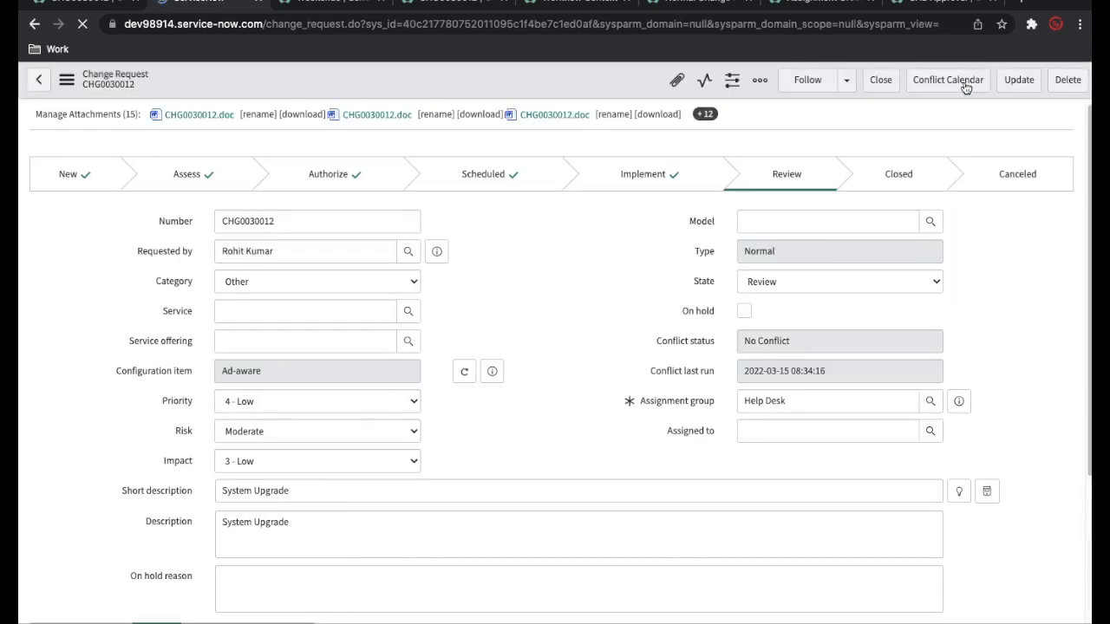
{"action": "left_click", "coordinate": [883, 80]}
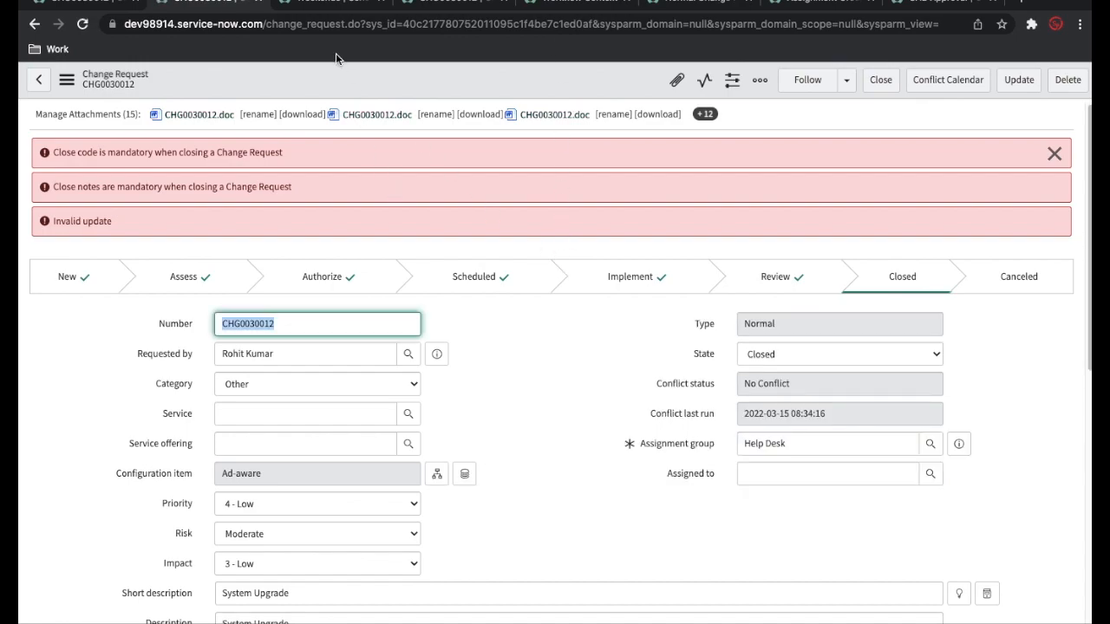
- Refresh the Normal change tasks subworkflow and the parent Change Request - Normal workflow context, and examine their progress
{"action": "left_click", "coordinate": [329, 9]}
{"action": "left_click", "coordinate": [542, 5]}
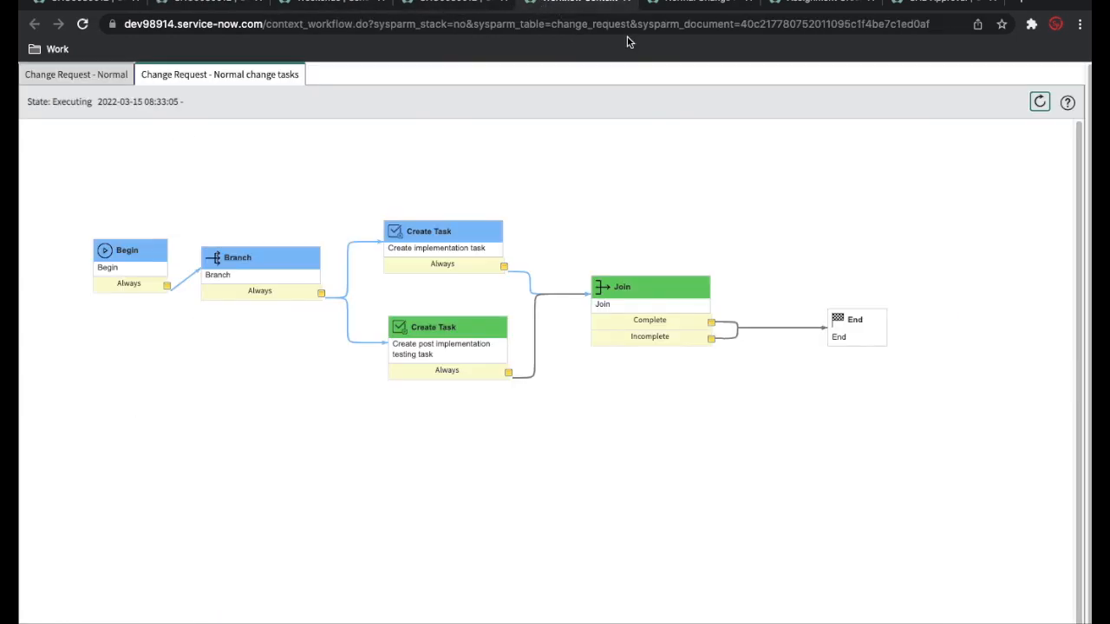
{"action": "left_click", "coordinate": [1038, 106]}
{"action": "left_click", "coordinate": [90, 78]}
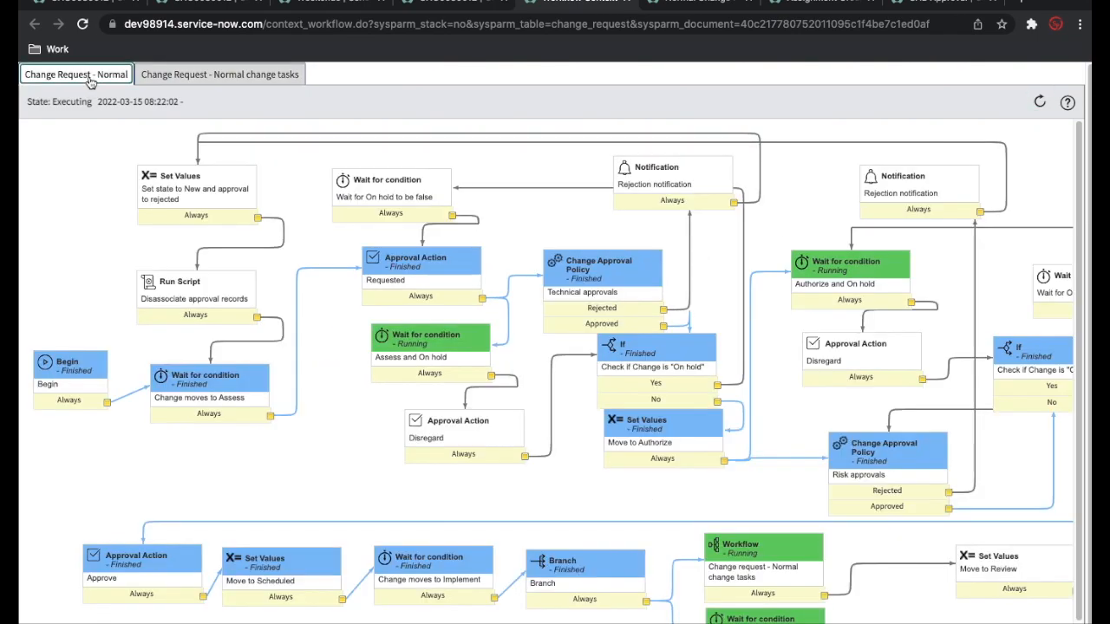
{"action": "left_click", "coordinate": [1040, 102]}
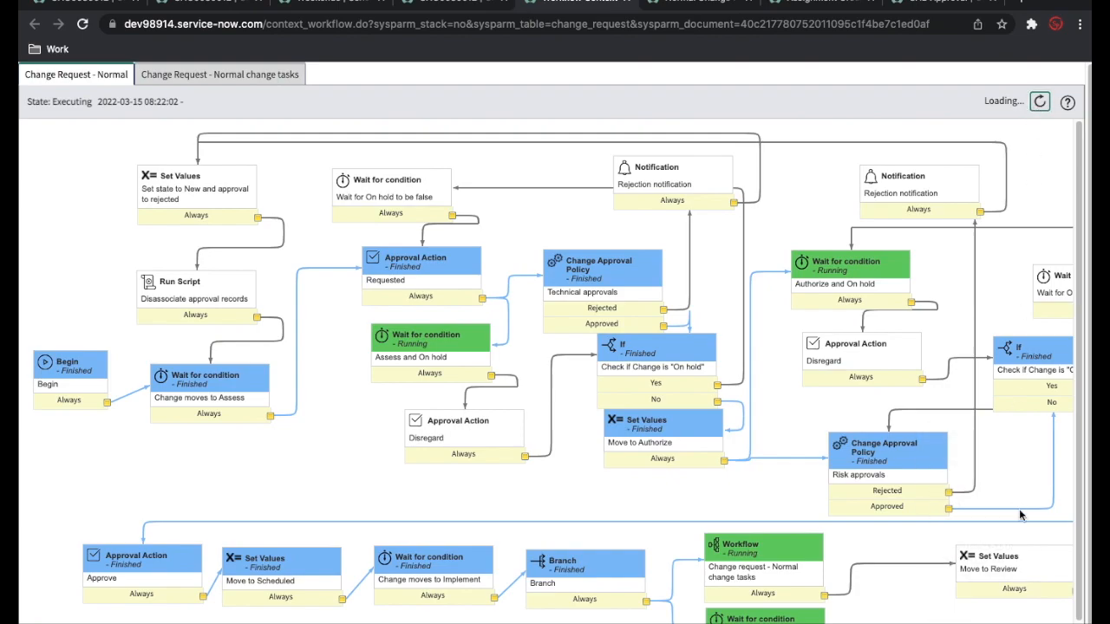
- Reload the change request, set its close code to Successful and close notes to "ok", and close it
{"action": "left_click", "coordinate": [89, 3]}
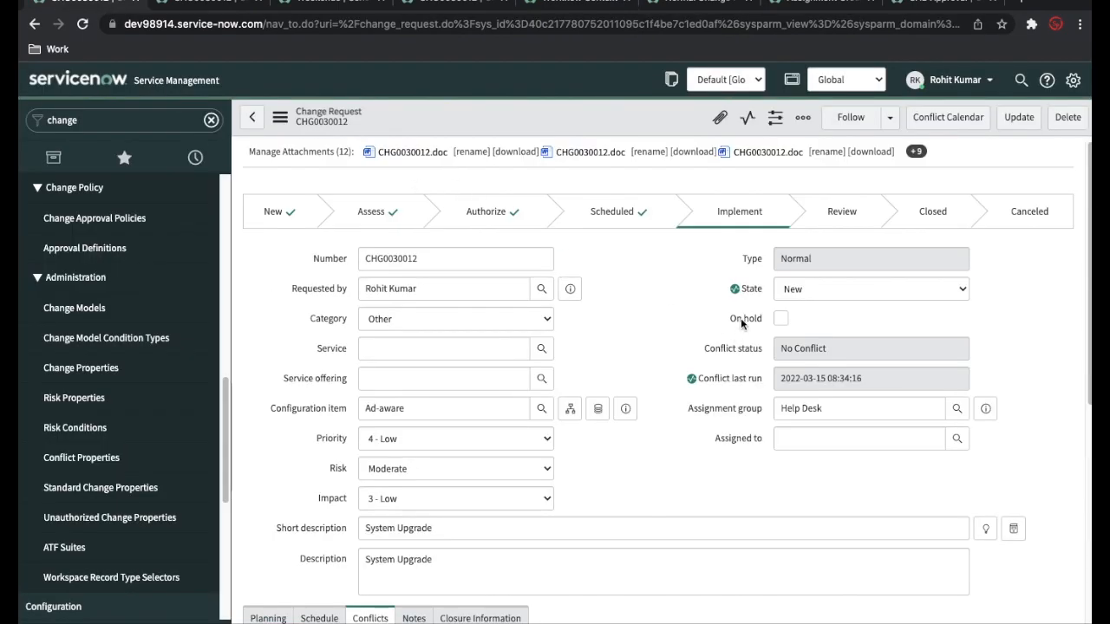
{"action": "left_click", "coordinate": [82, 25]}
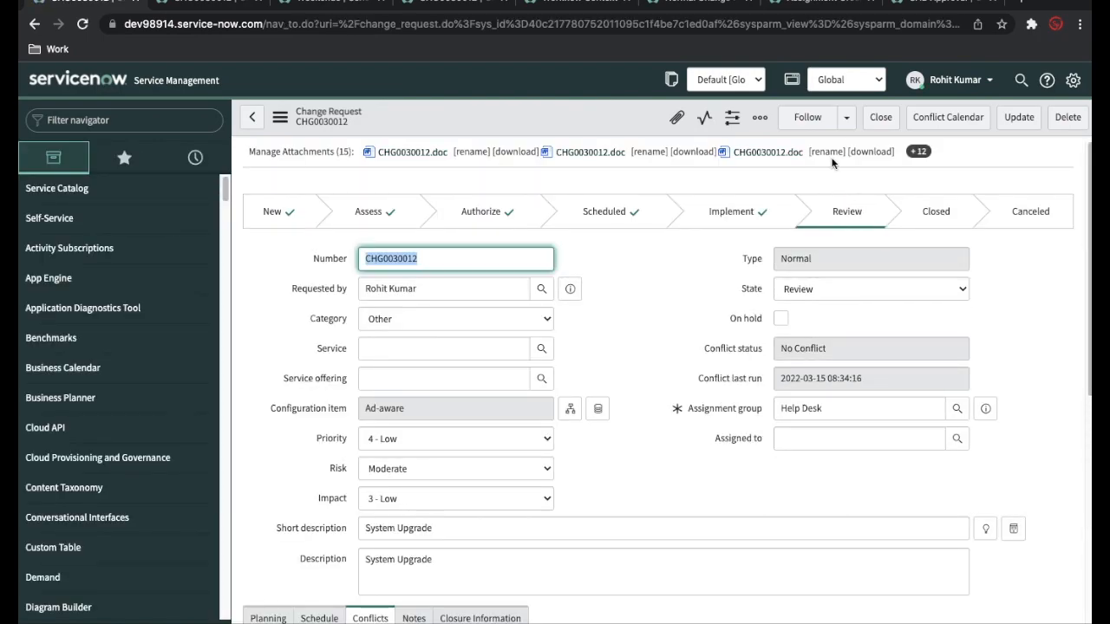
{"action": "left_click", "coordinate": [880, 120]}
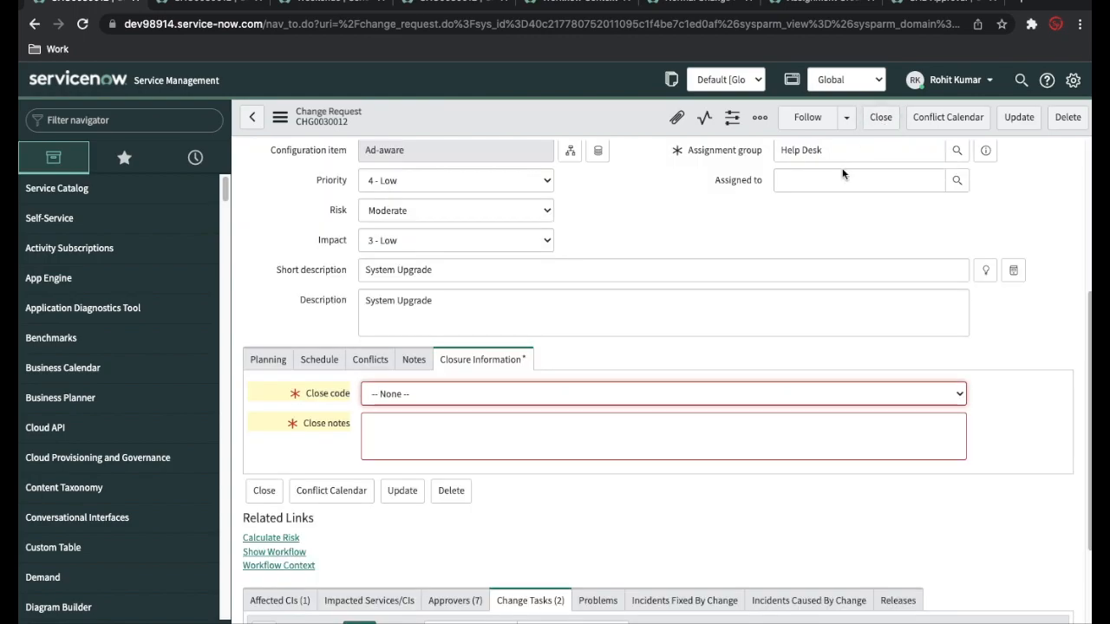
{"action": "left_click", "coordinate": [527, 390]}
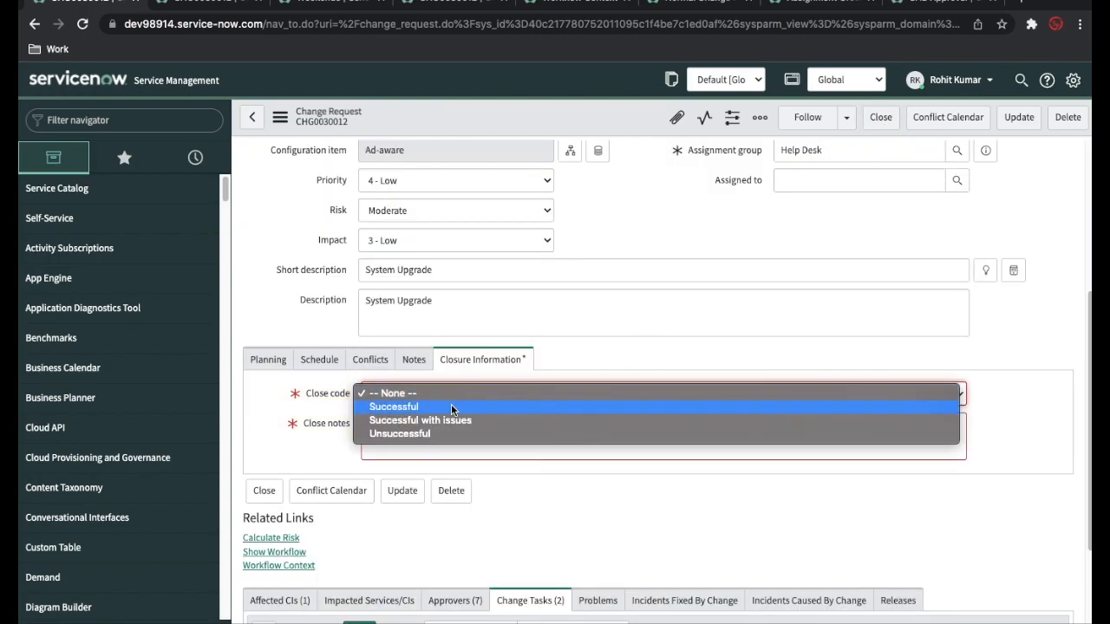
{"action": "left_click", "coordinate": [320, 417]}
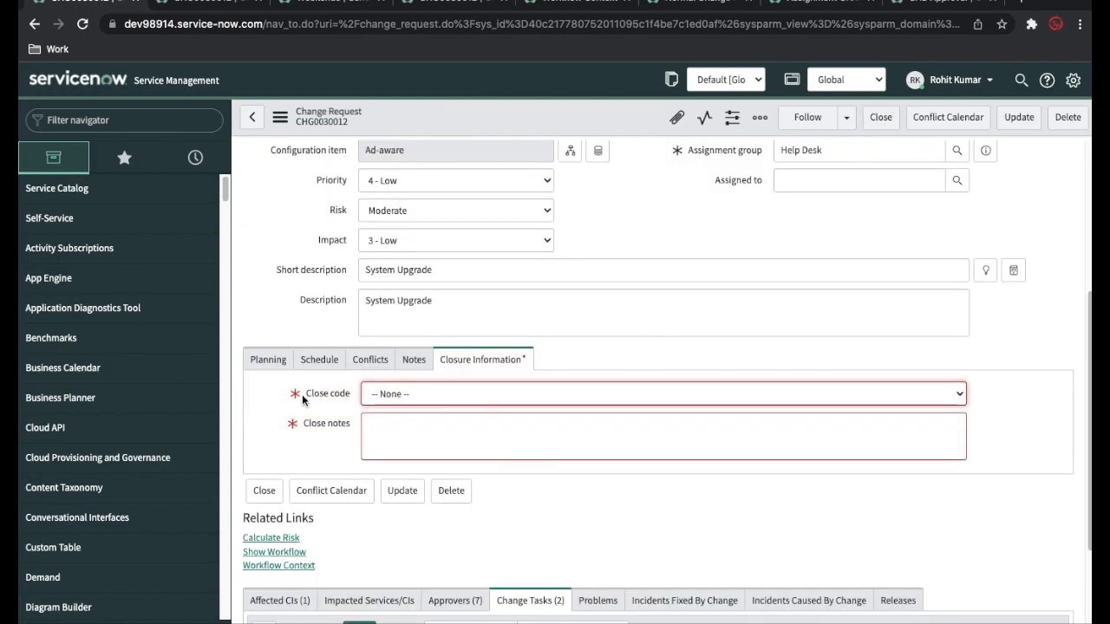
{"action": "left_click", "coordinate": [401, 392]}
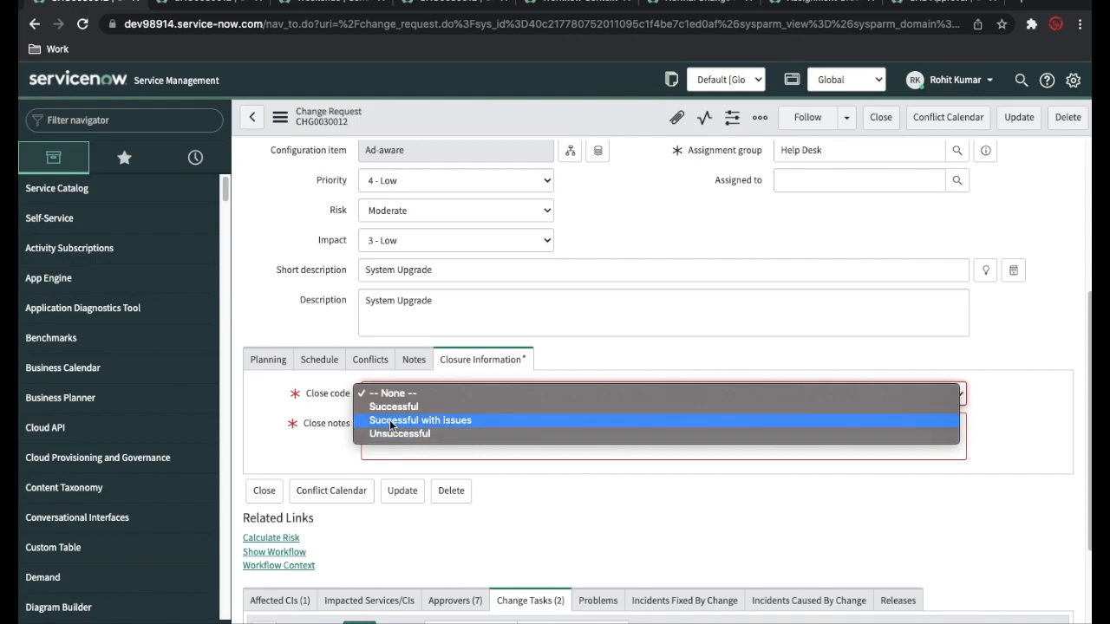
{"action": "left_click", "coordinate": [395, 407]}
{"action": "left_click", "coordinate": [436, 429]}
{"action": "type", "text": "ok"}
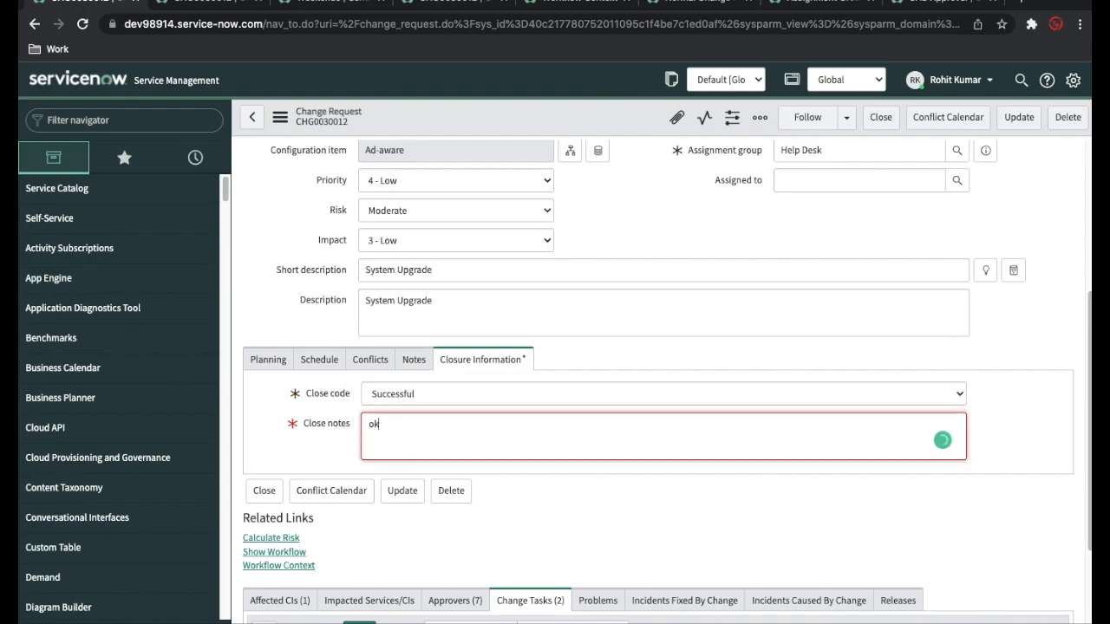
{"action": "left_click", "coordinate": [884, 118]}
{"action": "left_click", "coordinate": [885, 117]}
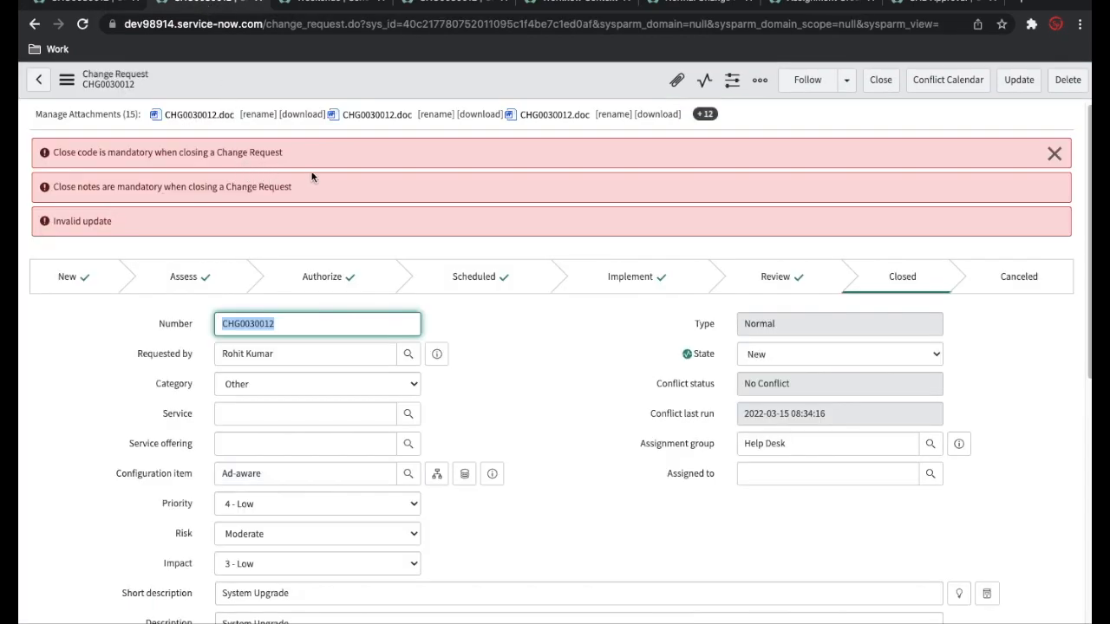
- Examine the completed path in the Change Request - Normal workflow context, and check the change request's state
{"action": "left_click", "coordinate": [338, 6]}
{"action": "left_click", "coordinate": [442, 5]}
{"action": "left_click", "coordinate": [562, 5]}
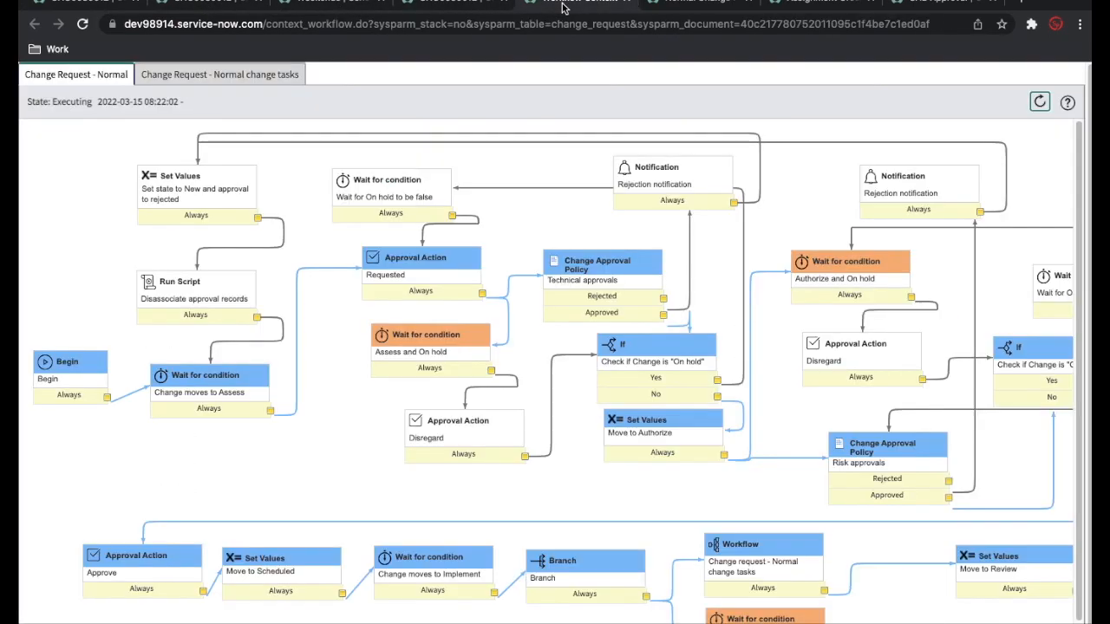
{"action": "left_click", "coordinate": [67, 9]}
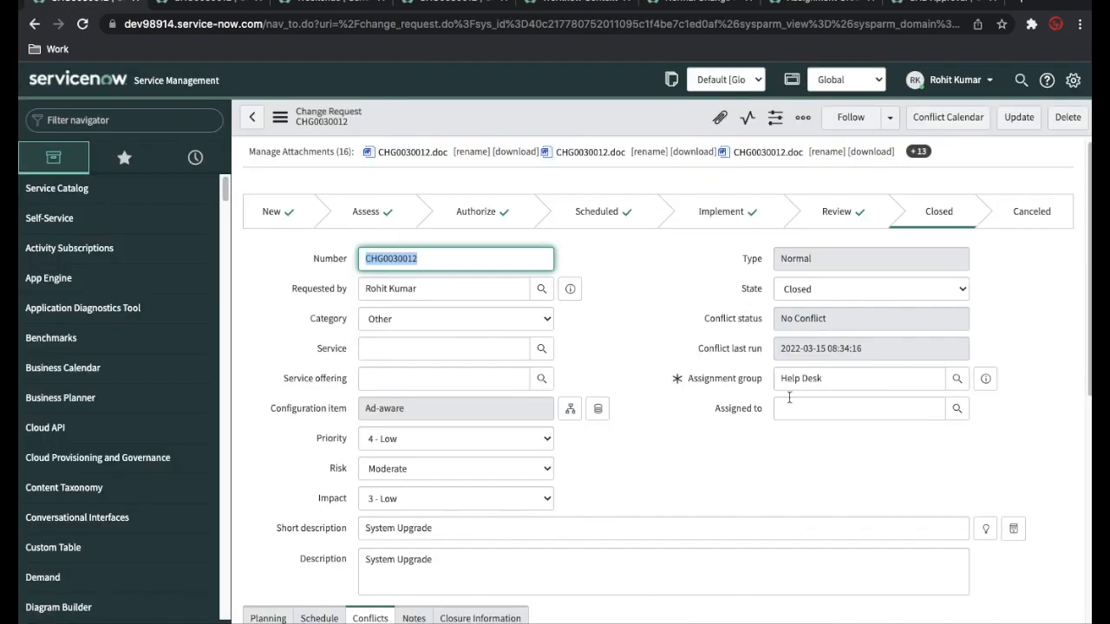
- Filter the navigator by "change", browse its change modules, and examine the Emergency Change Policy under Change Approval Policies
{"action": "left_click", "coordinate": [123, 119]}
{"action": "type", "text": "change"}
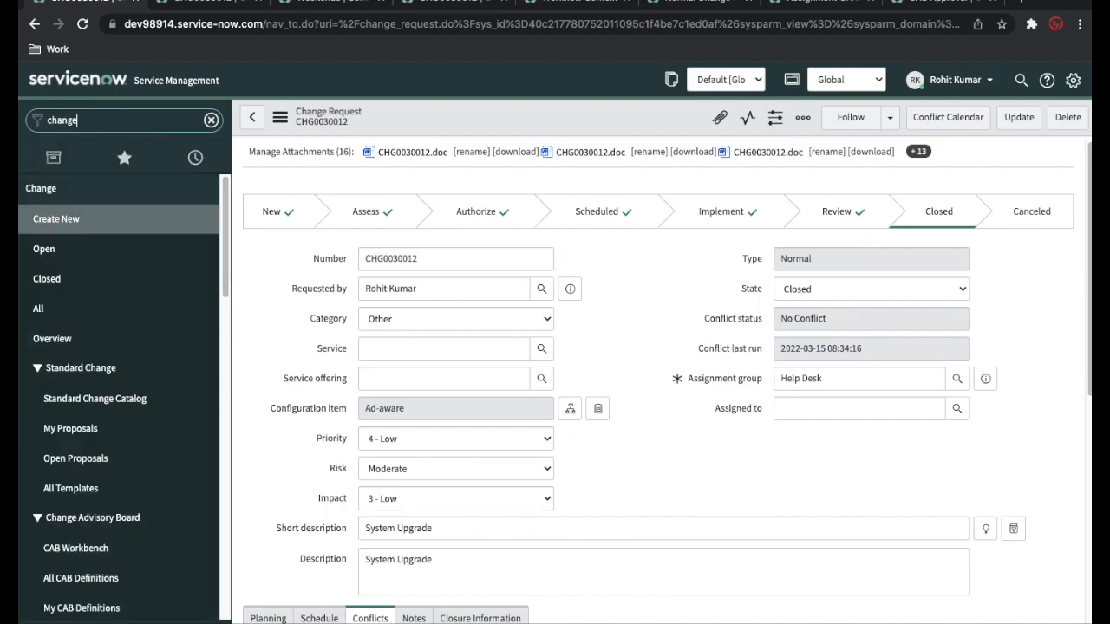
{"action": "scroll", "coordinate": [67, 403], "scroll_direction": "down", "scroll_amount": 5}
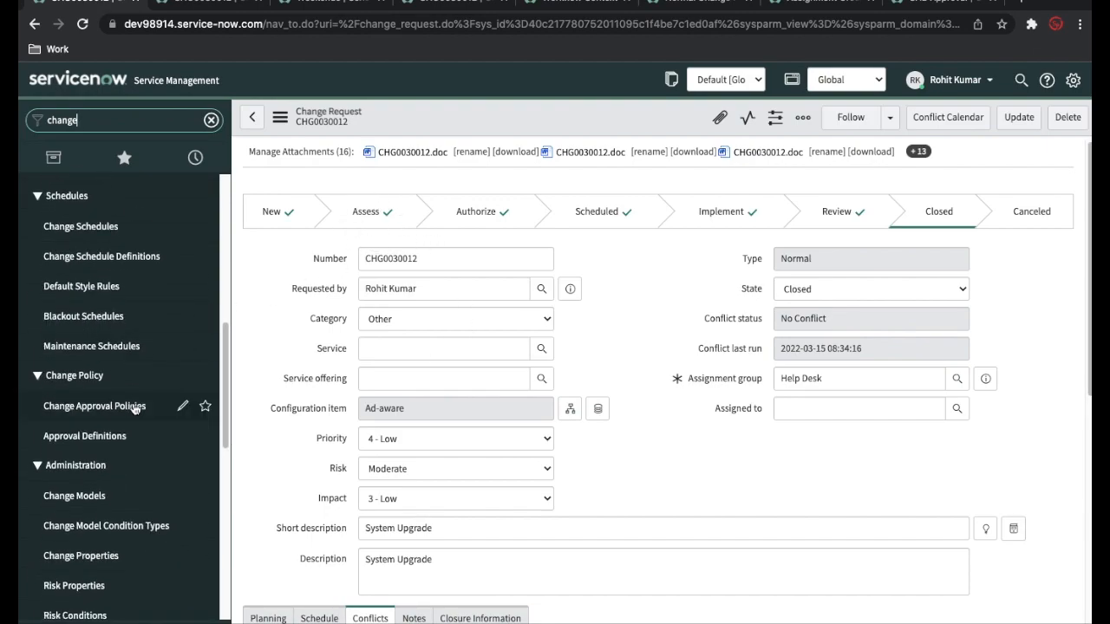
{"action": "scroll", "coordinate": [118, 420], "scroll_direction": "down", "scroll_amount": 3}
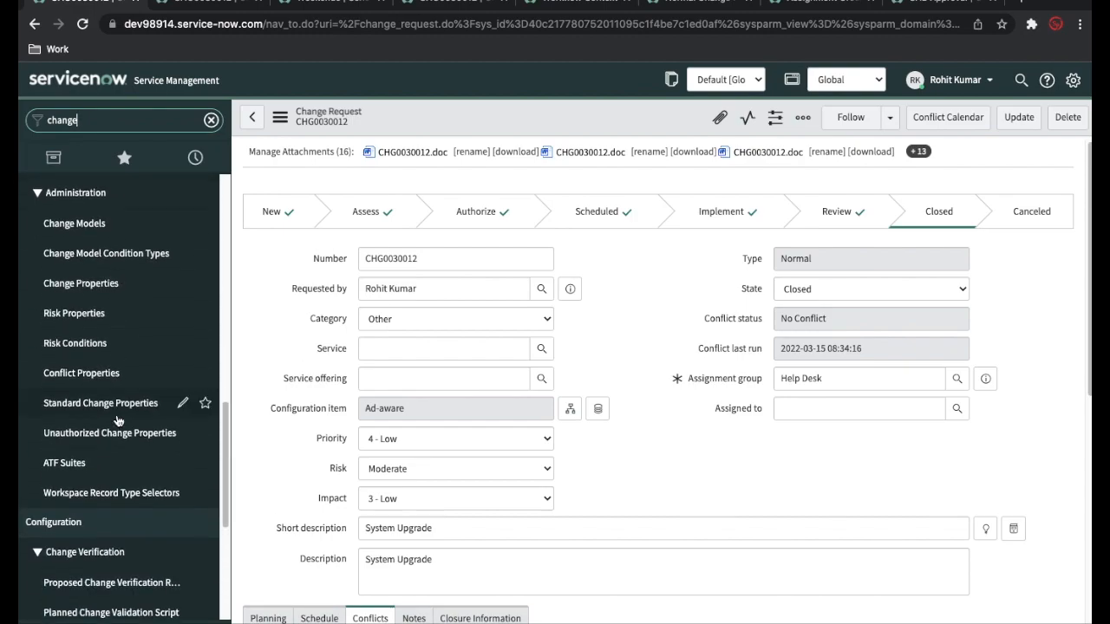
{"action": "scroll", "coordinate": [113, 378], "scroll_direction": "up", "scroll_amount": 3}
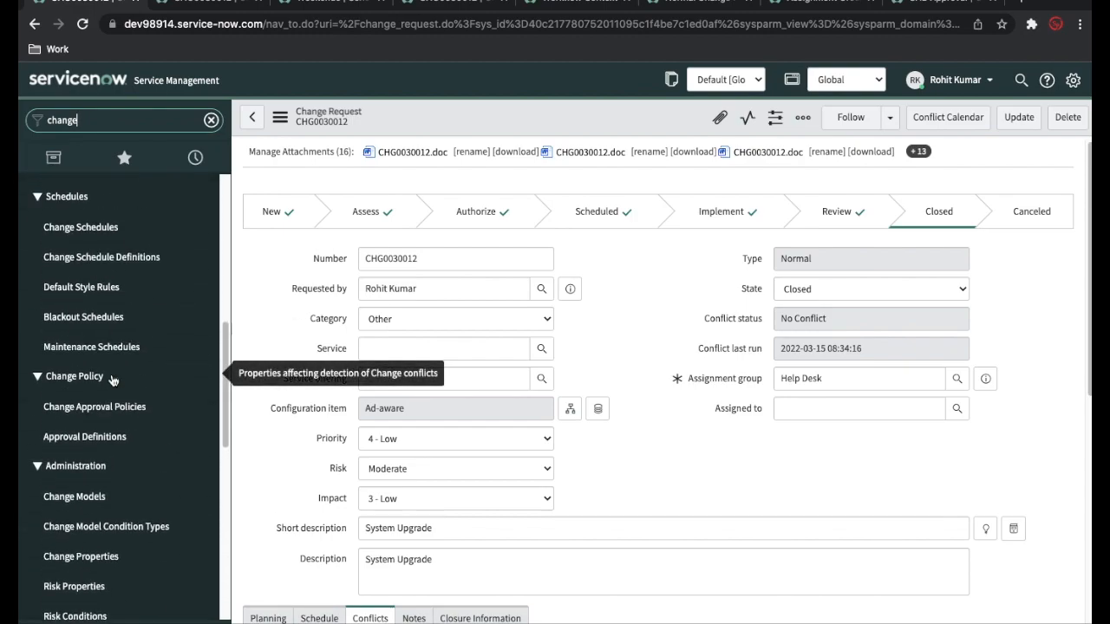
{"action": "scroll", "coordinate": [112, 380], "scroll_direction": "up", "scroll_amount": 1}
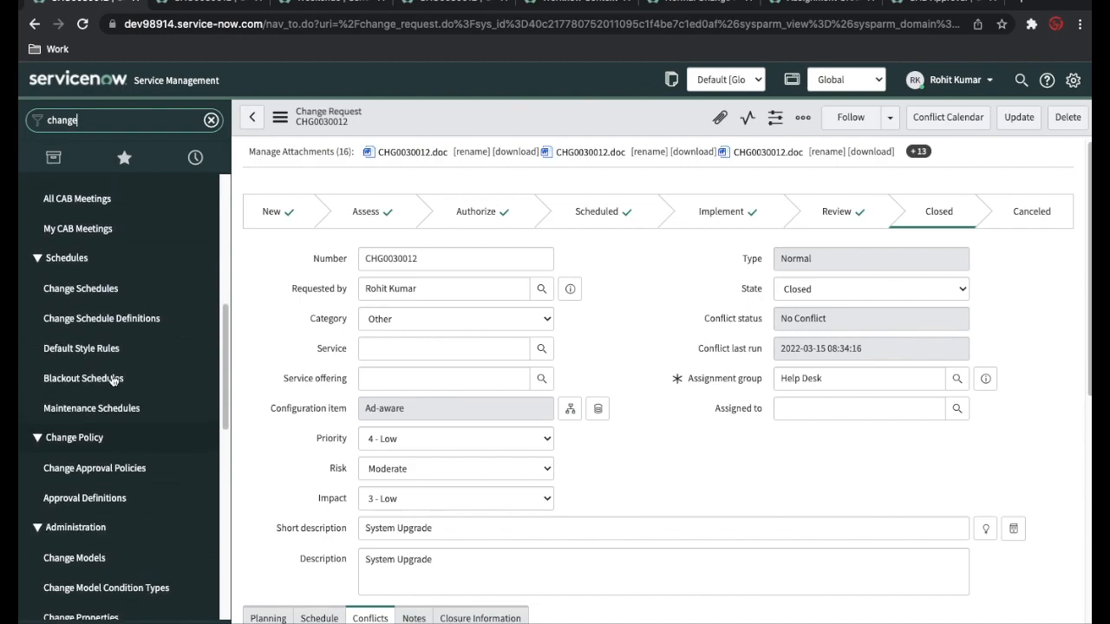
{"action": "scroll", "coordinate": [112, 380], "scroll_direction": "up", "scroll_amount": 2}
{"action": "scroll", "coordinate": [112, 380], "scroll_direction": "down", "scroll_amount": 7}
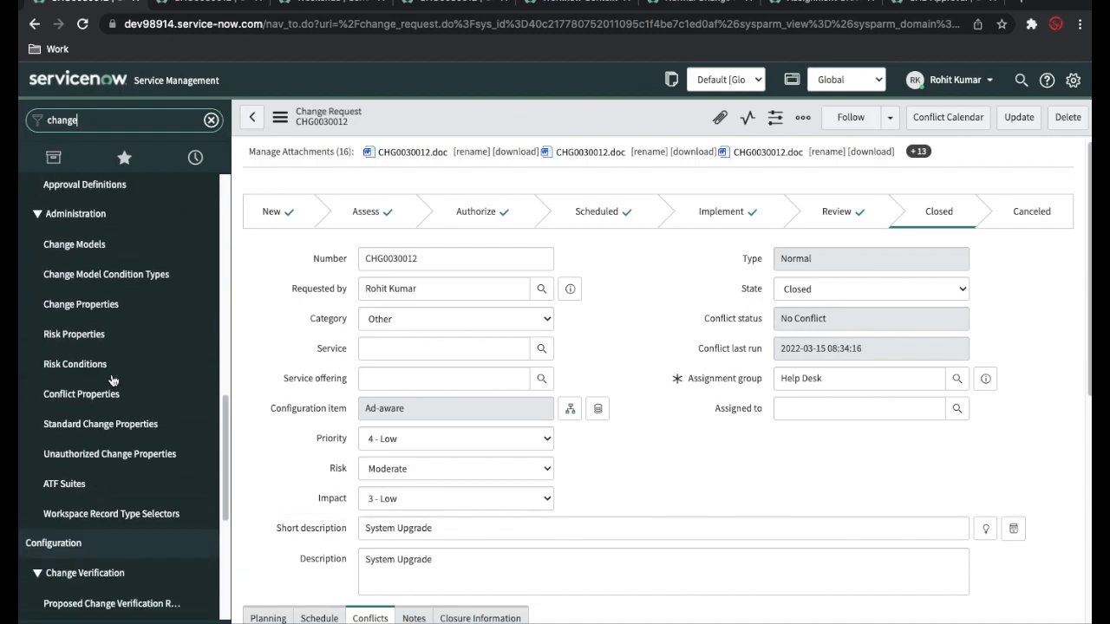
{"action": "scroll", "coordinate": [112, 380], "scroll_direction": "up", "scroll_amount": 5}
{"action": "scroll", "coordinate": [112, 286], "scroll_direction": "down", "scroll_amount": 4}
{"action": "left_click", "coordinate": [112, 280]}
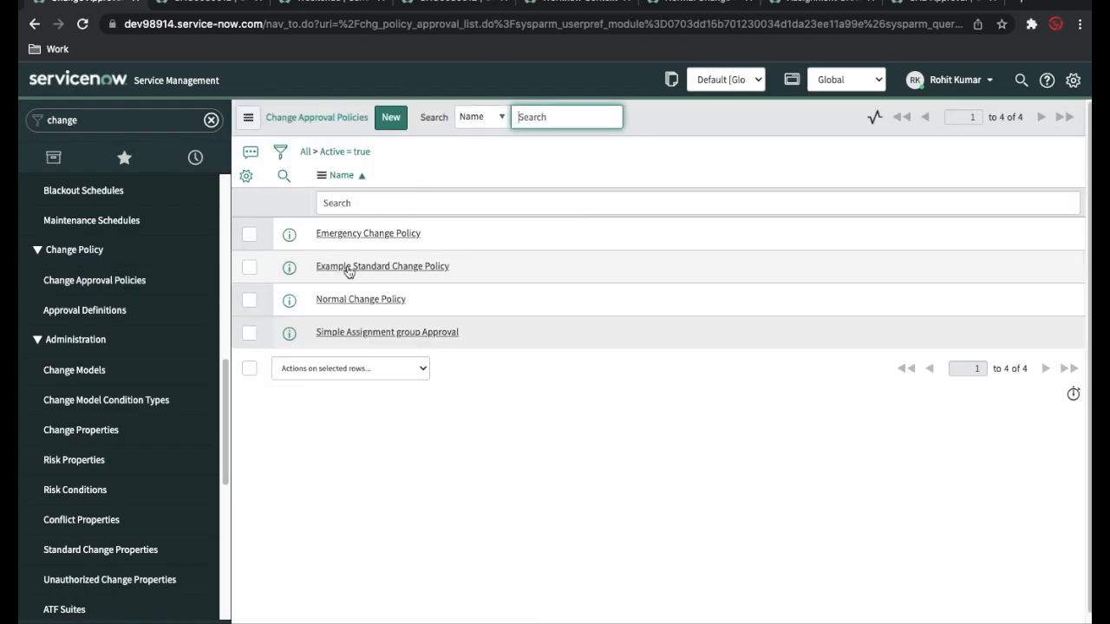
{"action": "left_click", "coordinate": [351, 234]}
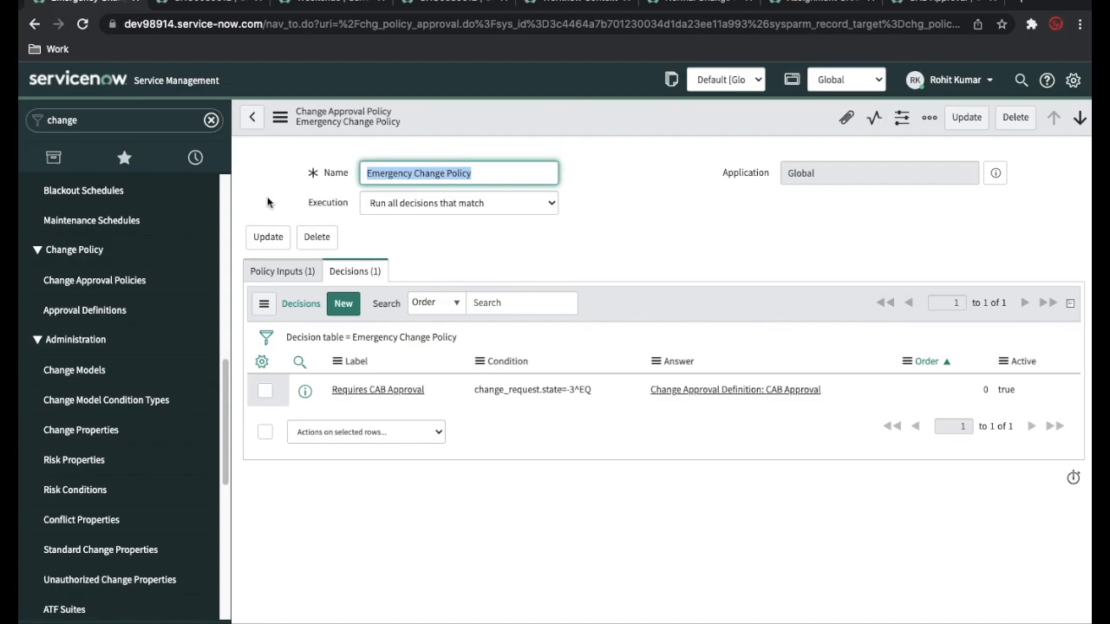
- Start a new change request of the Standard type and examine the Standard Changes template categories
{"action": "scroll", "coordinate": [167, 249], "scroll_direction": "down", "scroll_amount": 5}
{"action": "scroll", "coordinate": [167, 249], "scroll_direction": "up", "scroll_amount": 1}
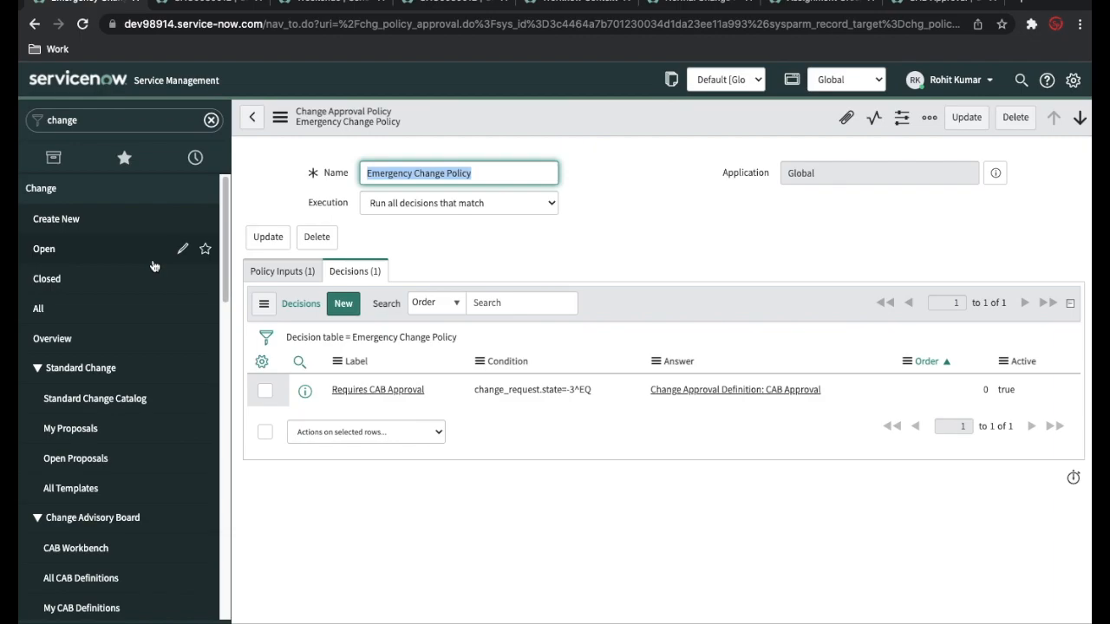
{"action": "left_click", "coordinate": [87, 223]}
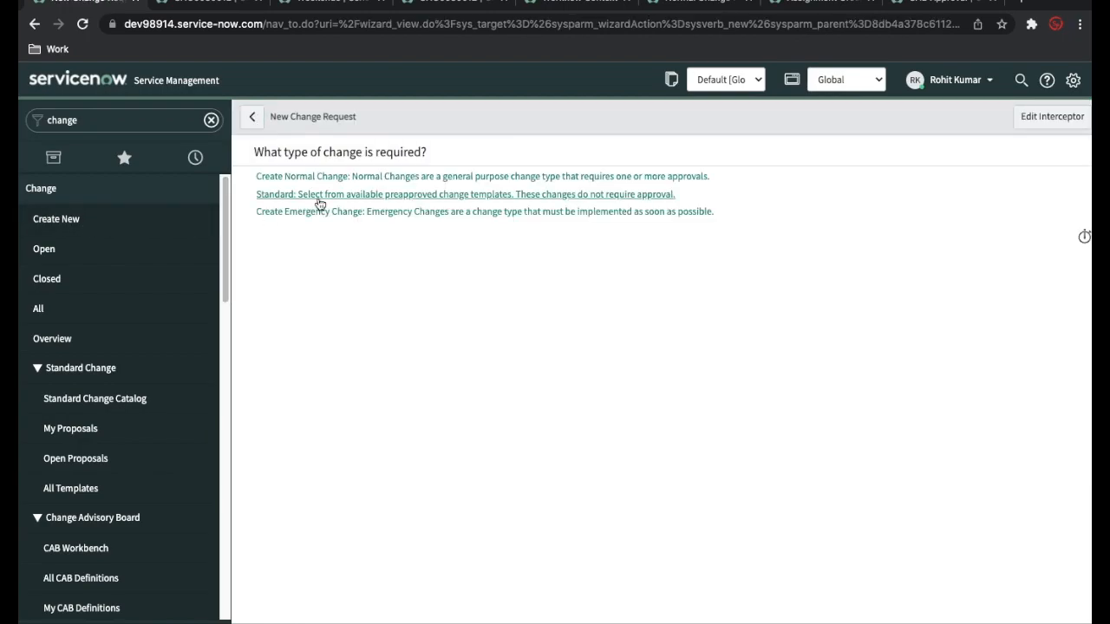
{"action": "left_click", "coordinate": [320, 203]}
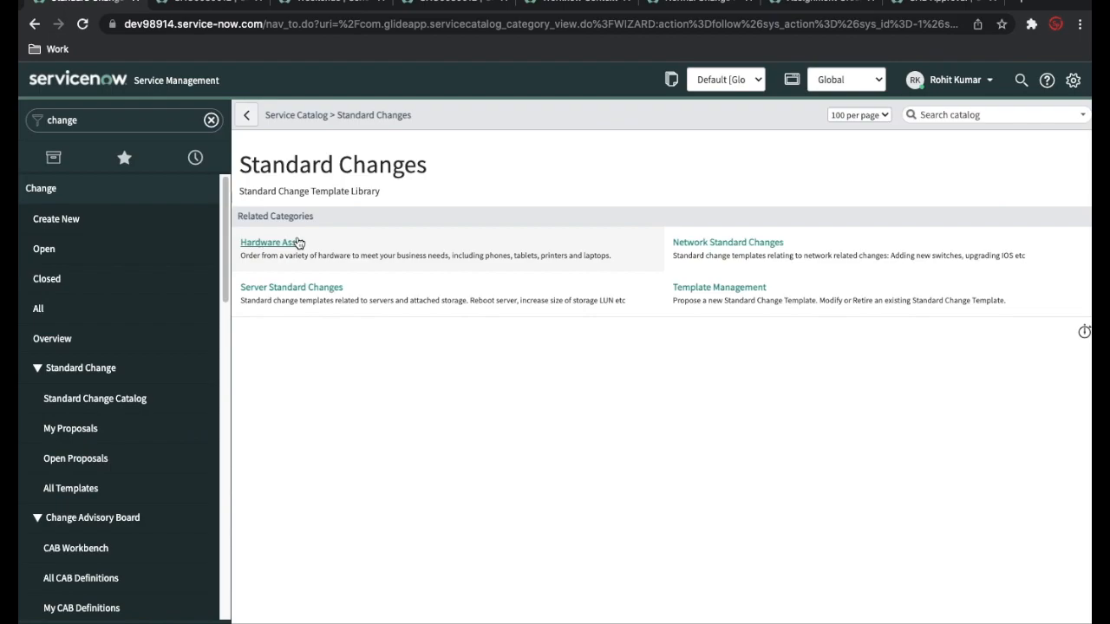
- Start a standard change from the Network Standard Changes template "Change VLAN on a Cisco switchport" and review its planning details
{"action": "left_click", "coordinate": [748, 251]}
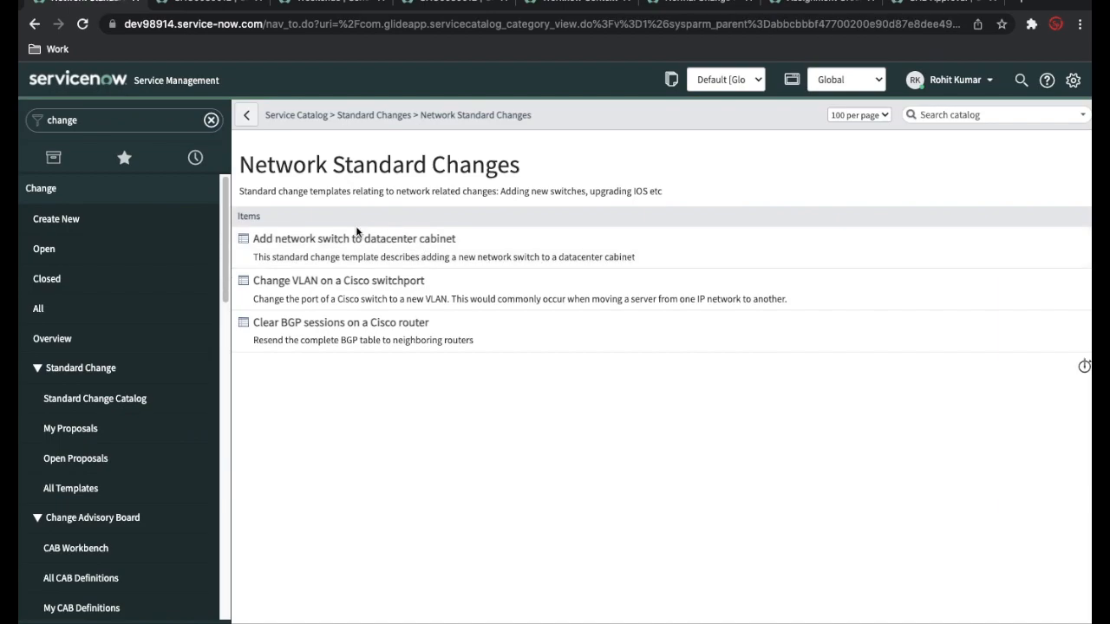
{"action": "left_click", "coordinate": [342, 282]}
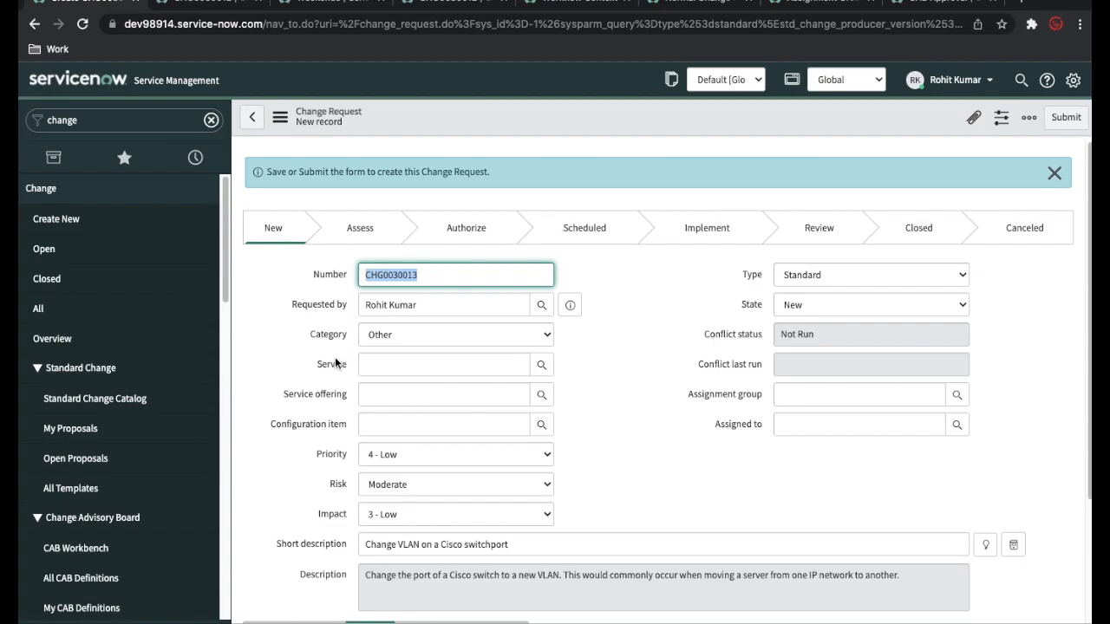
{"action": "scroll", "coordinate": [330, 304], "scroll_direction": "down", "scroll_amount": 5}
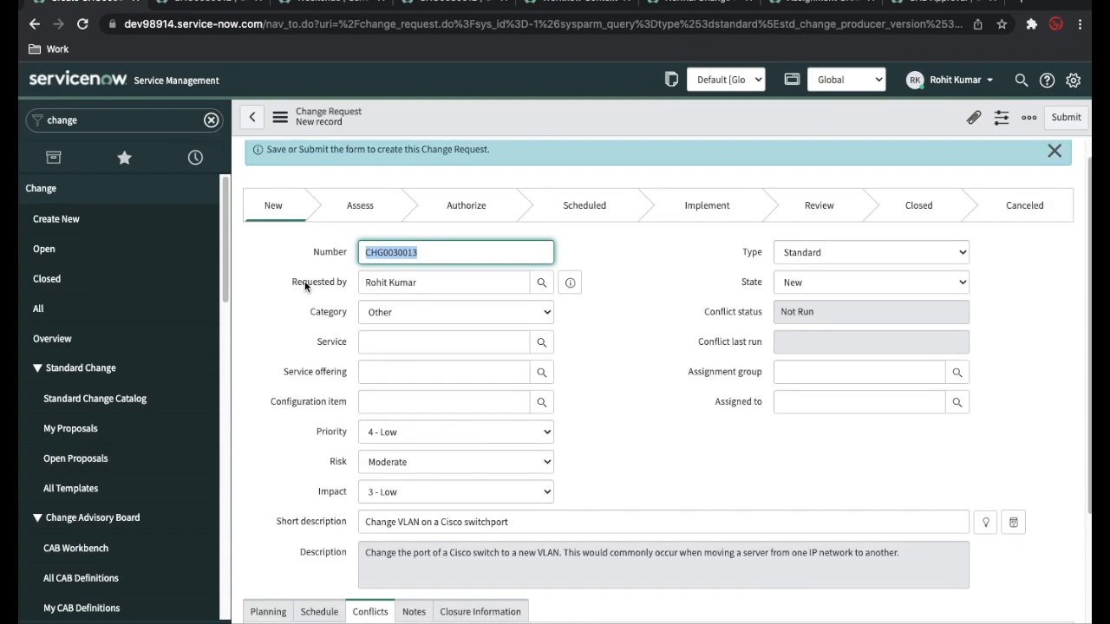
{"action": "left_click", "coordinate": [260, 420]}
{"action": "scroll", "coordinate": [325, 451], "scroll_direction": "down", "scroll_amount": 6}
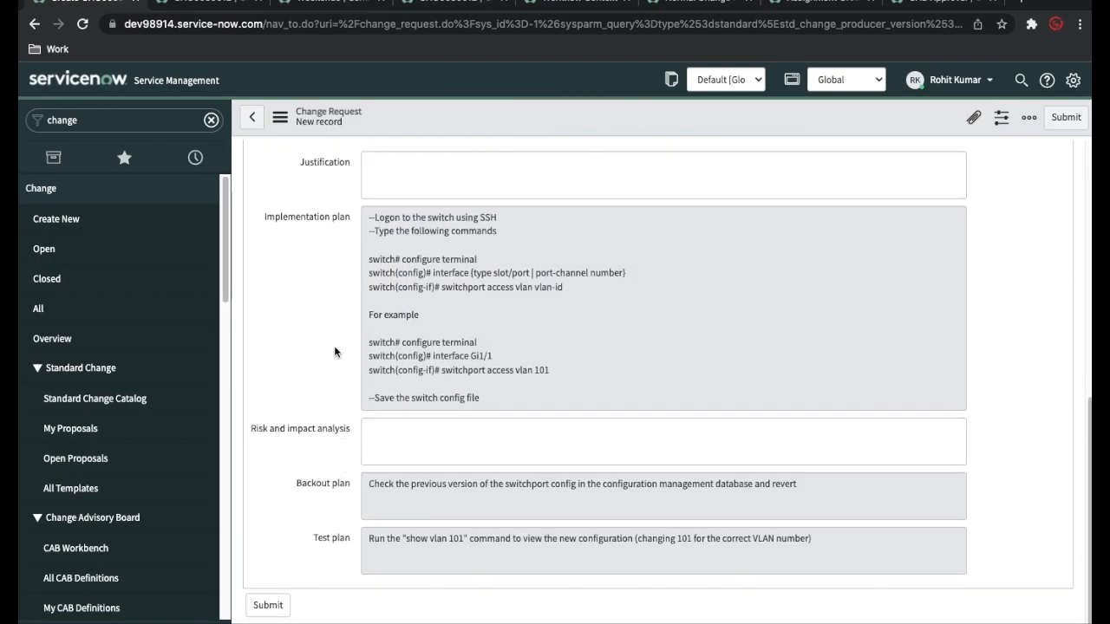
{"action": "scroll", "coordinate": [335, 351], "scroll_direction": "up", "scroll_amount": 8}
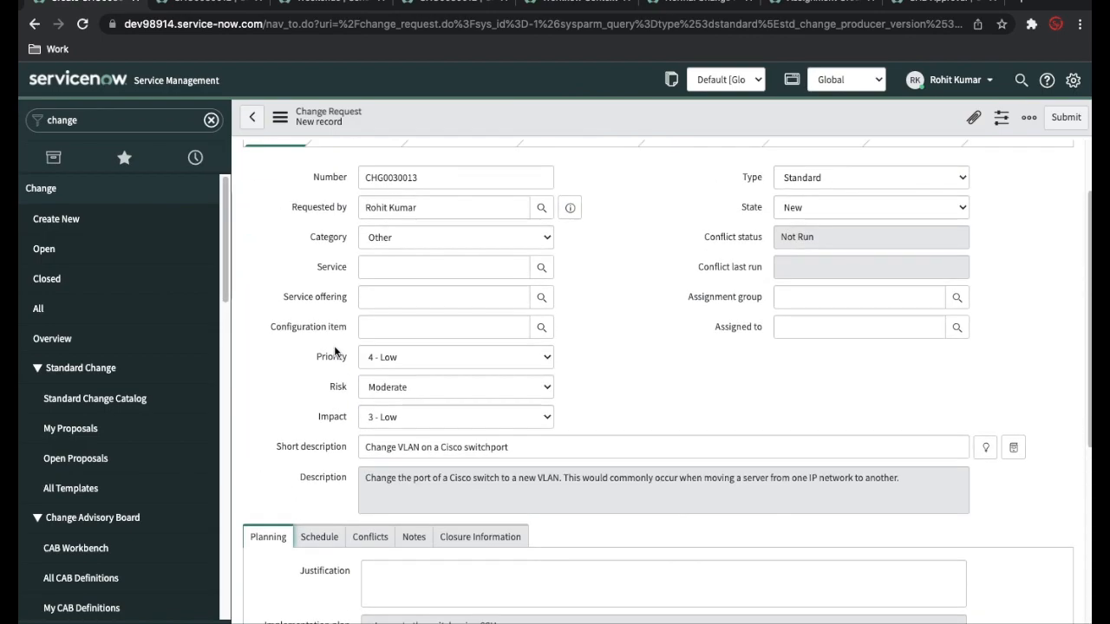
- Set the new standard change's configuration item to 7300 and save the record
{"action": "left_click", "coordinate": [421, 325]}
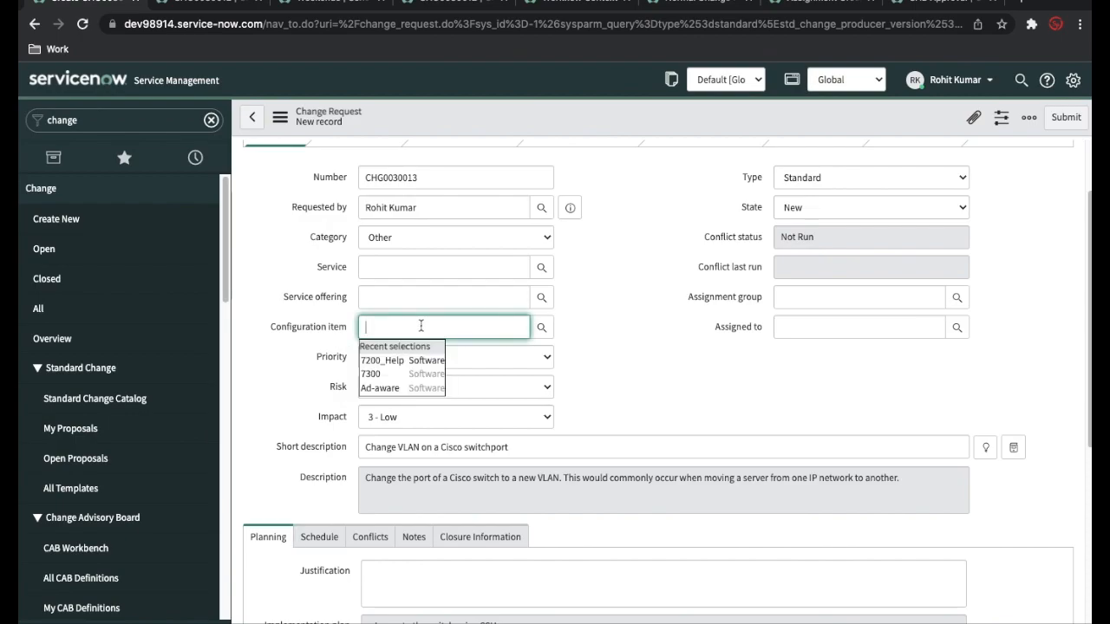
{"action": "left_click", "coordinate": [384, 375]}
{"action": "right_click", "coordinate": [550, 124]}
{"action": "left_click", "coordinate": [557, 135]}
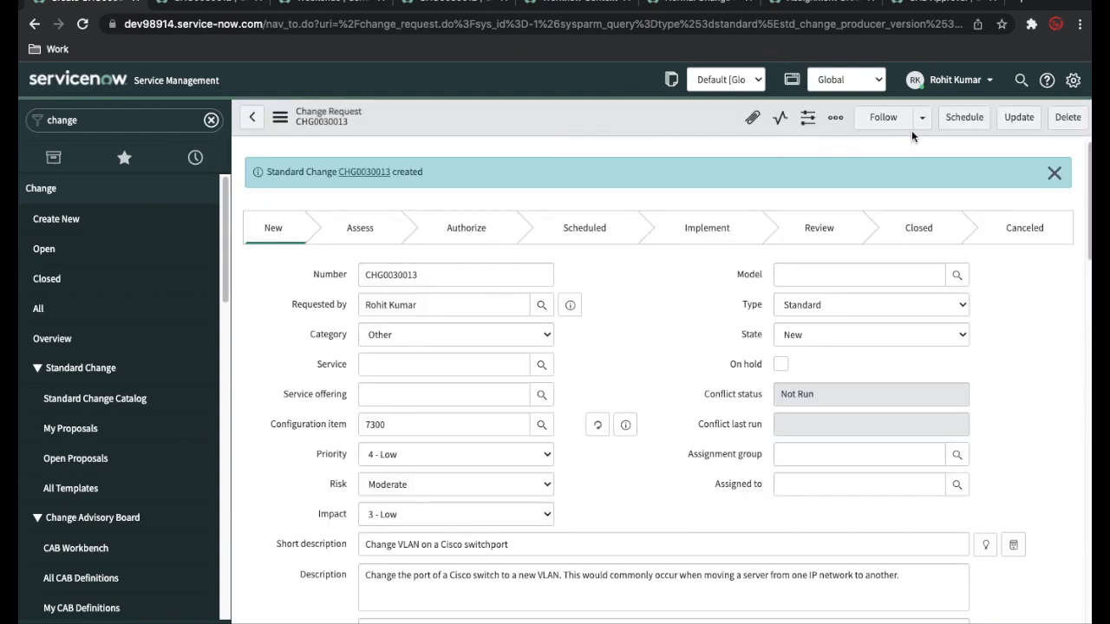
- Set the standard change's assignment group to Network and move the change to Scheduled
{"action": "left_click", "coordinate": [965, 119]}
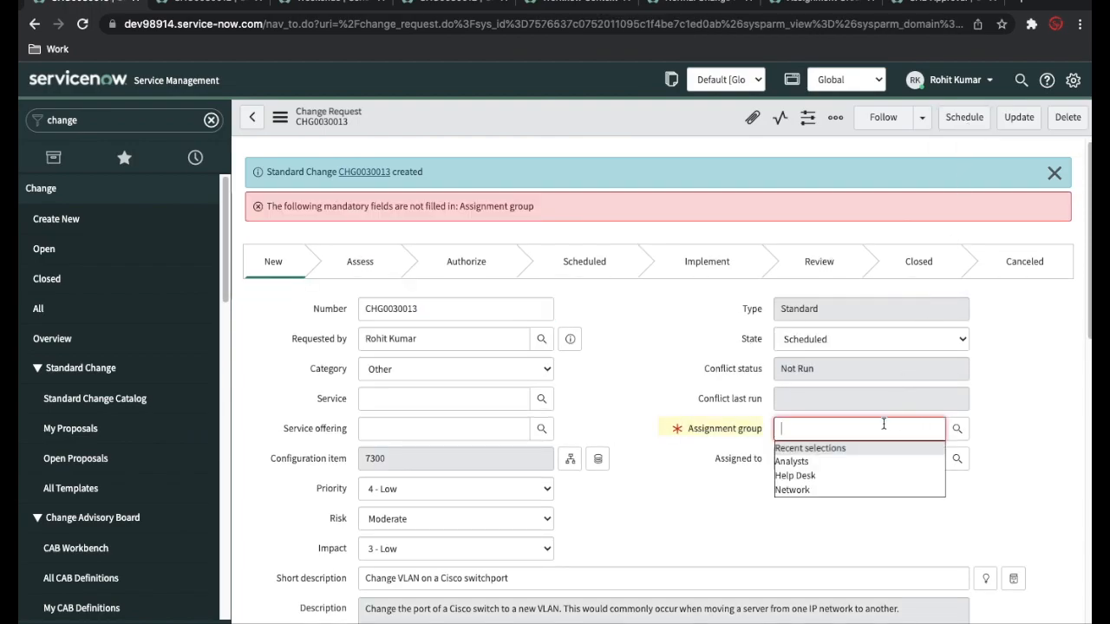
{"action": "left_click", "coordinate": [798, 490]}
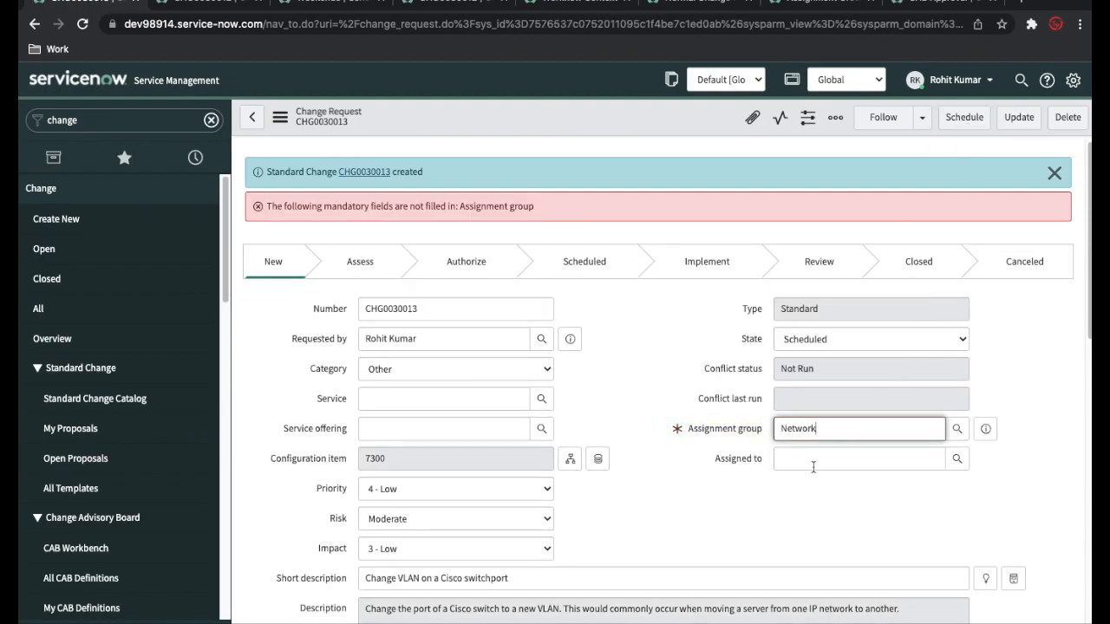
{"action": "left_click", "coordinate": [976, 118]}
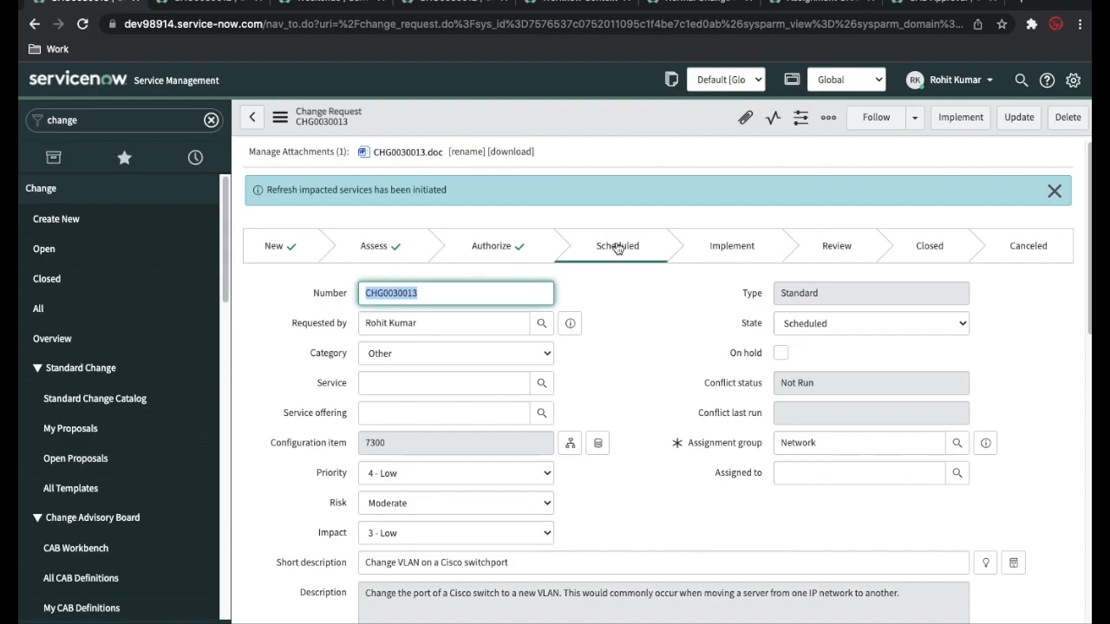
- Examine the Change Request - Standard workflow of the scheduled change, including its change tasks activity, and return to the change request
{"action": "scroll", "coordinate": [669, 398], "scroll_direction": "down", "scroll_amount": 10}
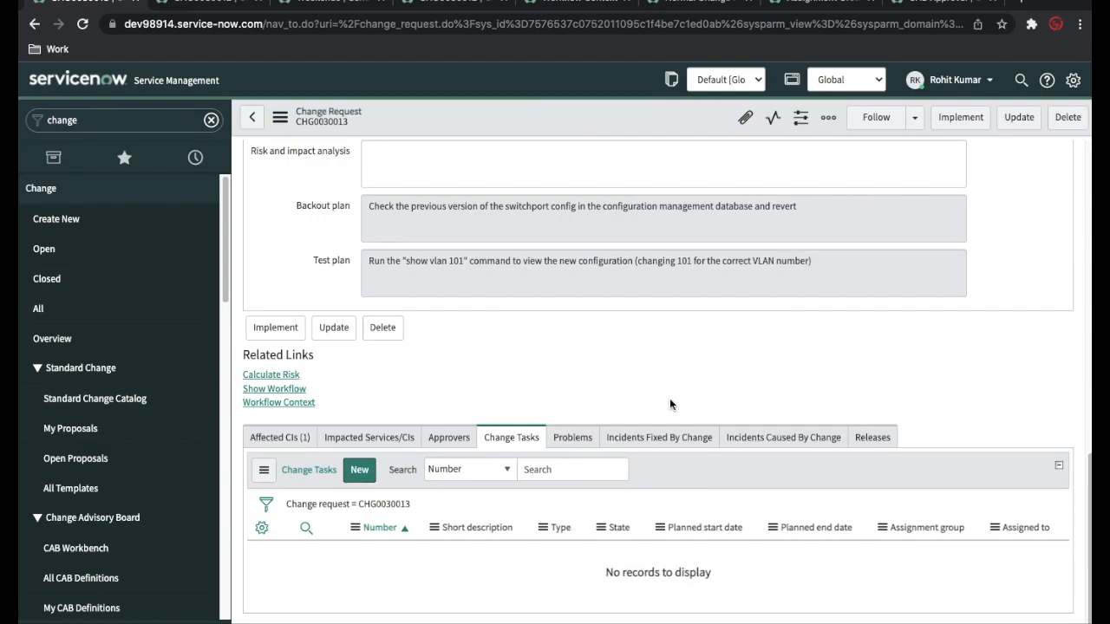
{"action": "left_click", "coordinate": [295, 389]}
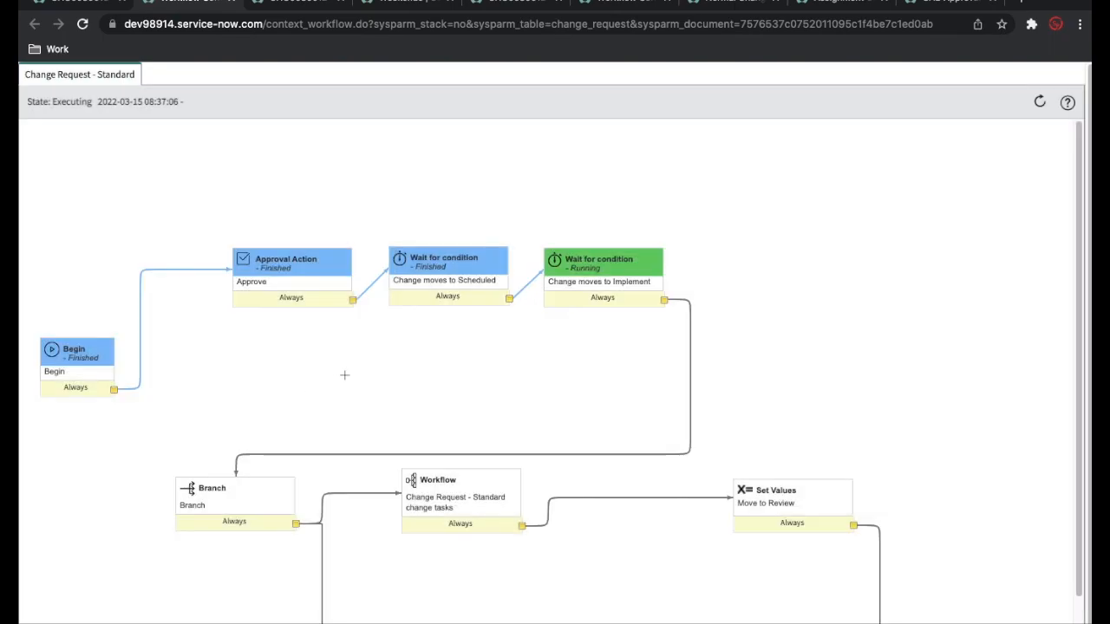
{"action": "scroll", "coordinate": [852, 297], "scroll_direction": "down", "scroll_amount": 1}
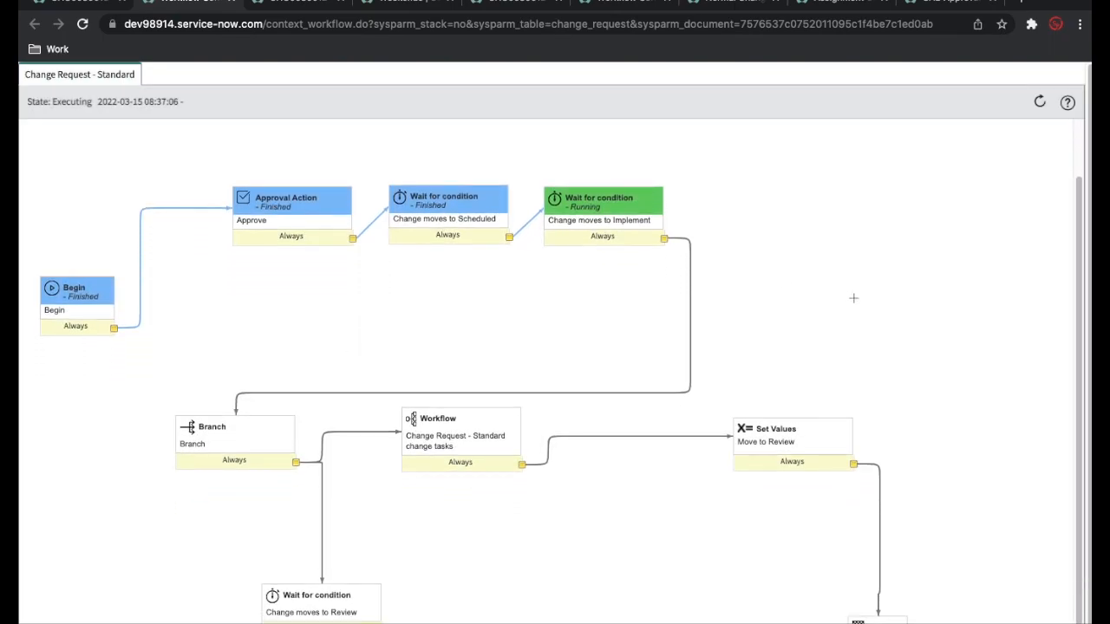
{"action": "mouse_move", "coordinate": [512, 414]}
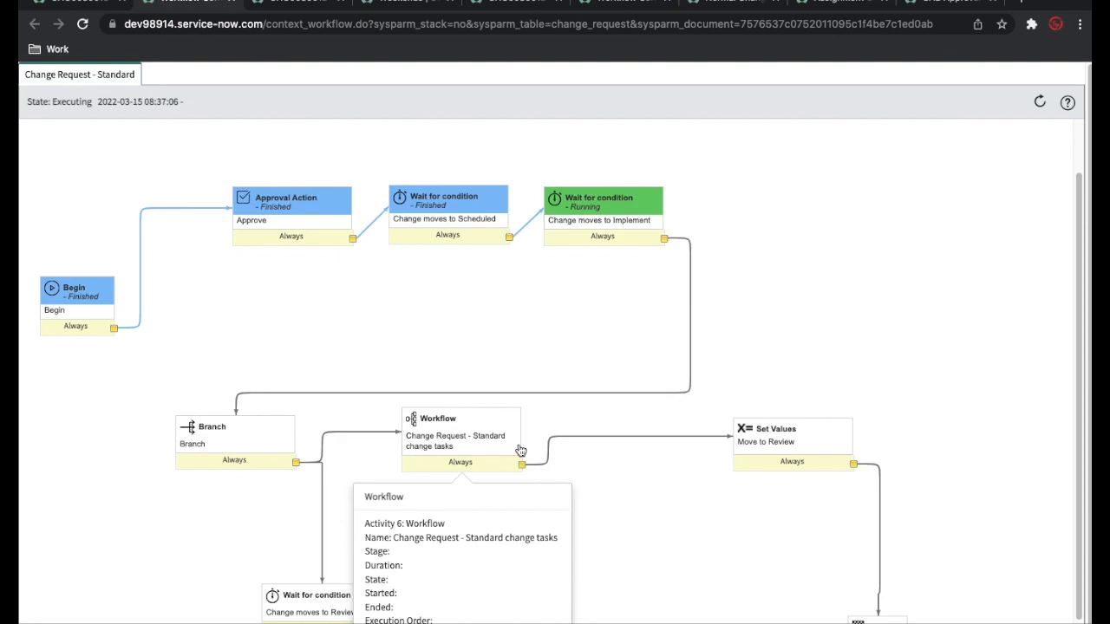
{"action": "left_click", "coordinate": [104, 4]}
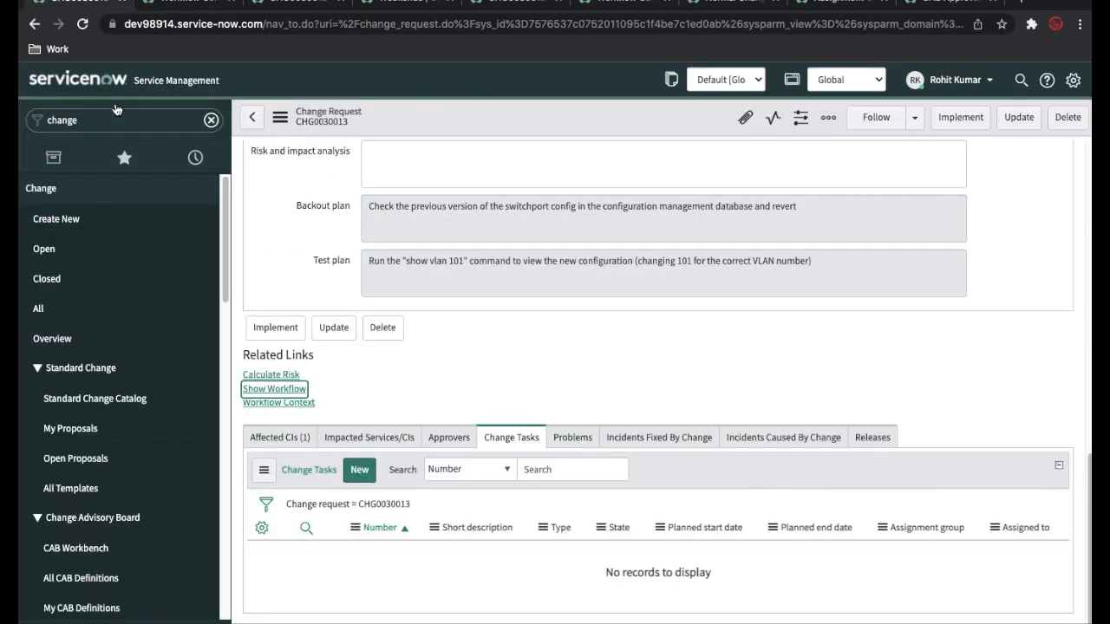
- Review the Change Schedules, Change Schedule Definitions, Blackout Schedules and Maintenance Schedules, and look through the change policy and administration modules
{"action": "scroll", "coordinate": [111, 393], "scroll_direction": "down", "scroll_amount": 5}
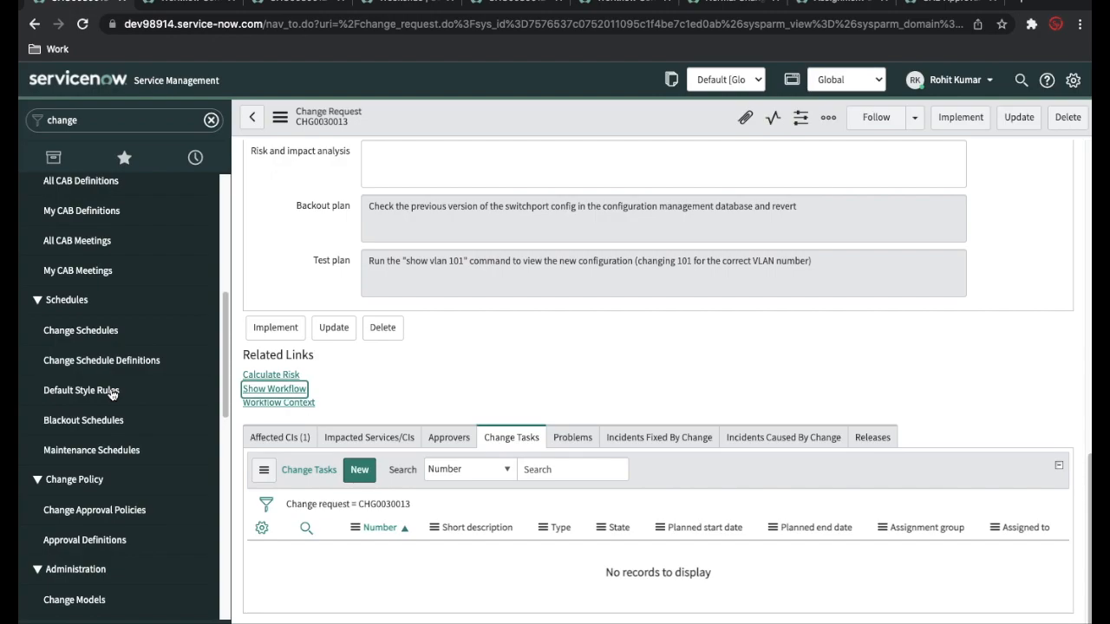
{"action": "left_click", "coordinate": [96, 344]}
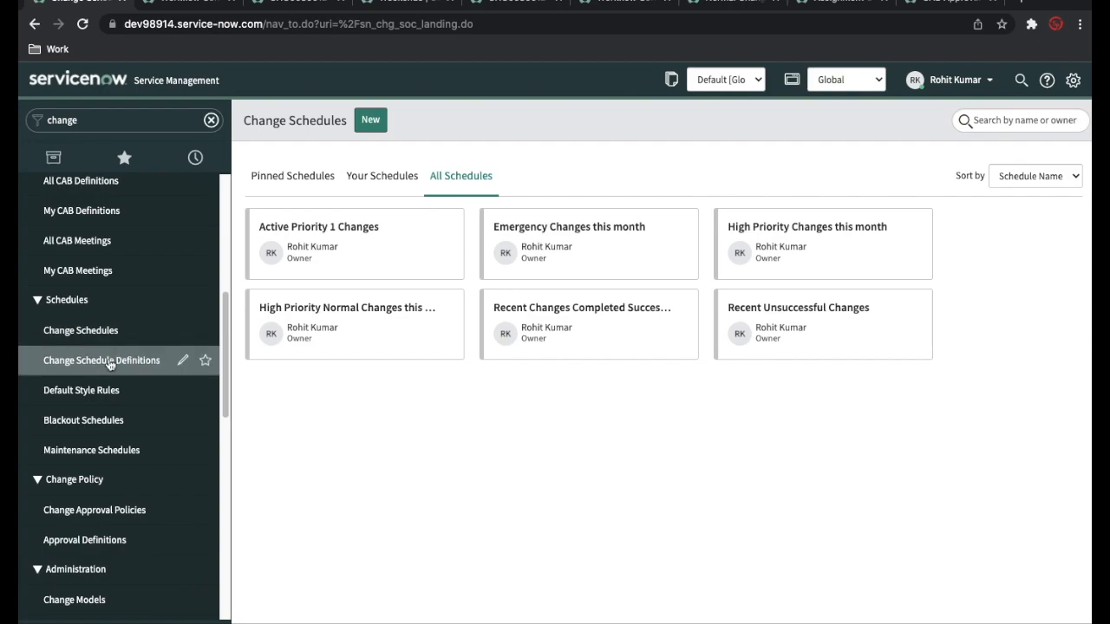
{"action": "left_click", "coordinate": [111, 363]}
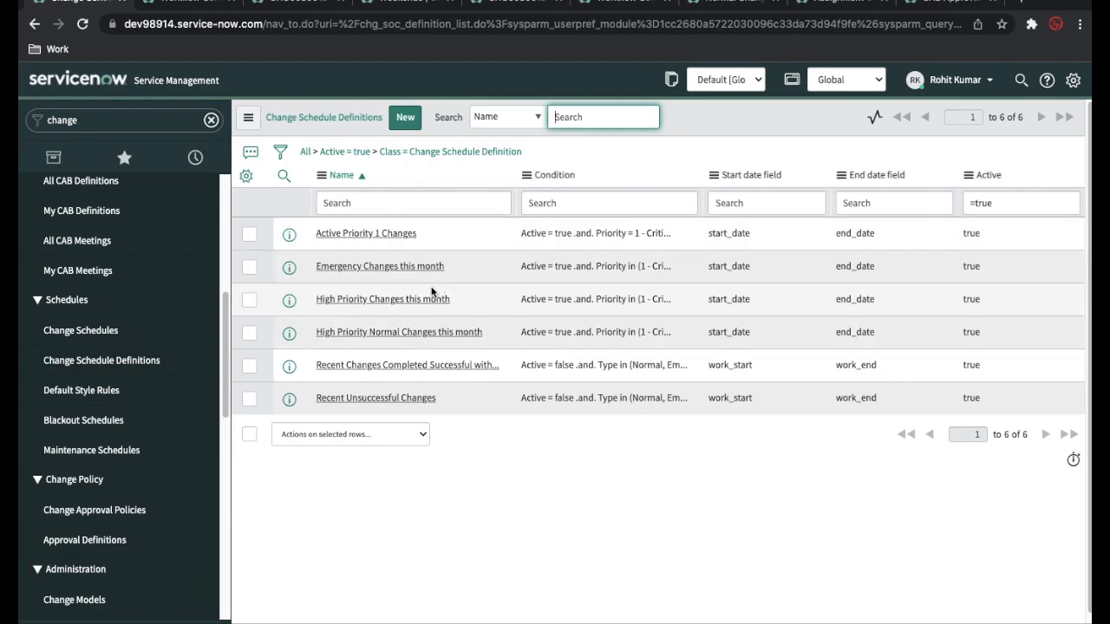
{"action": "left_click", "coordinate": [99, 428]}
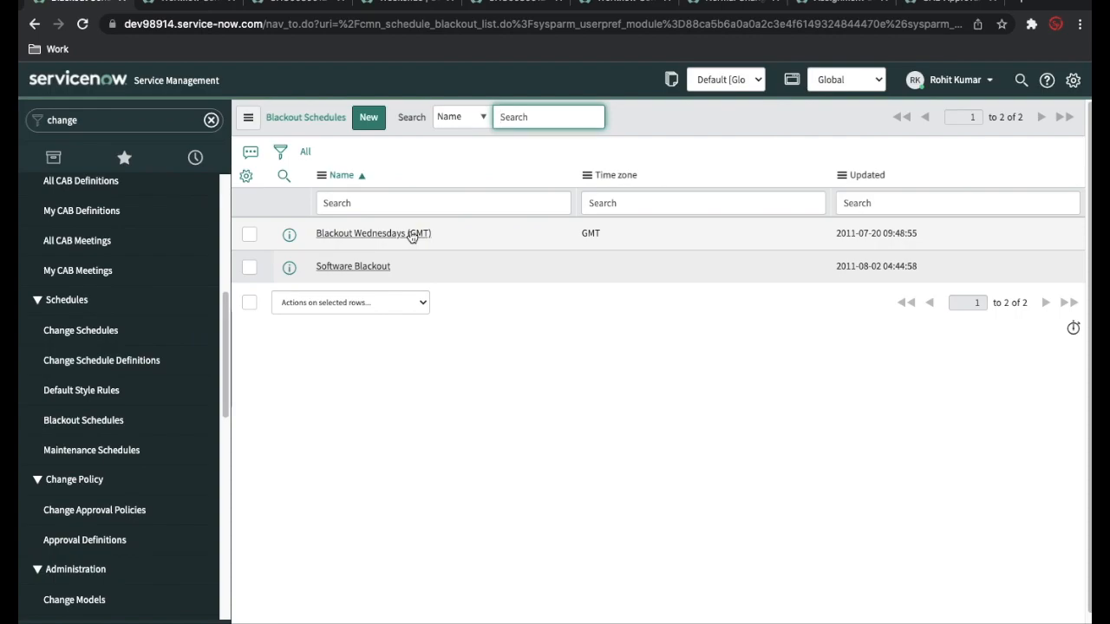
{"action": "left_click", "coordinate": [120, 453]}
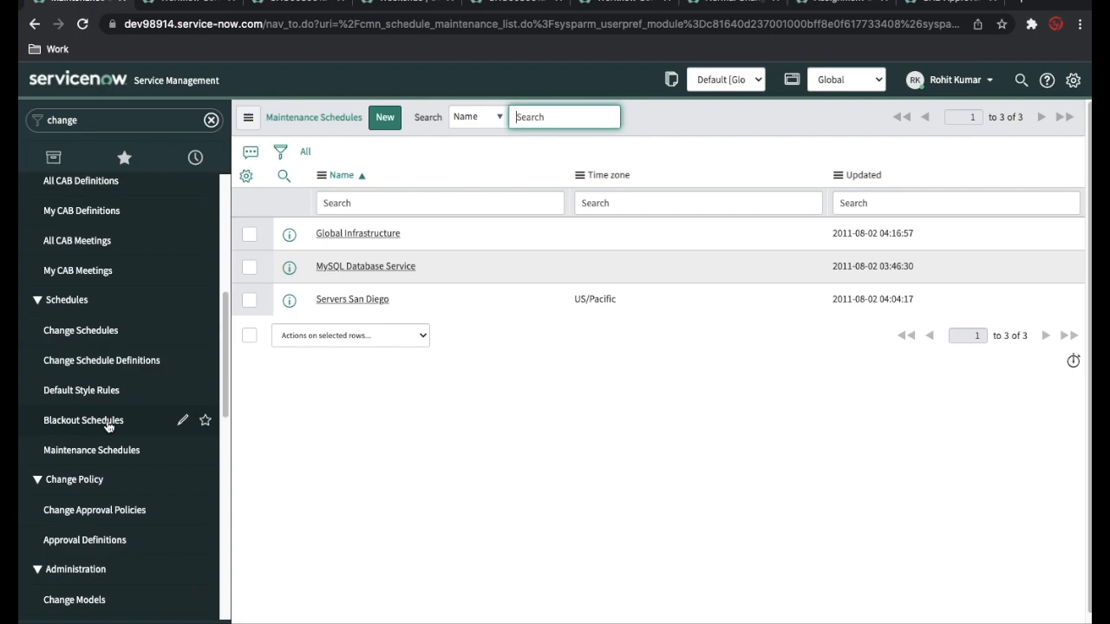
{"action": "scroll", "coordinate": [107, 425], "scroll_direction": "down", "scroll_amount": 1}
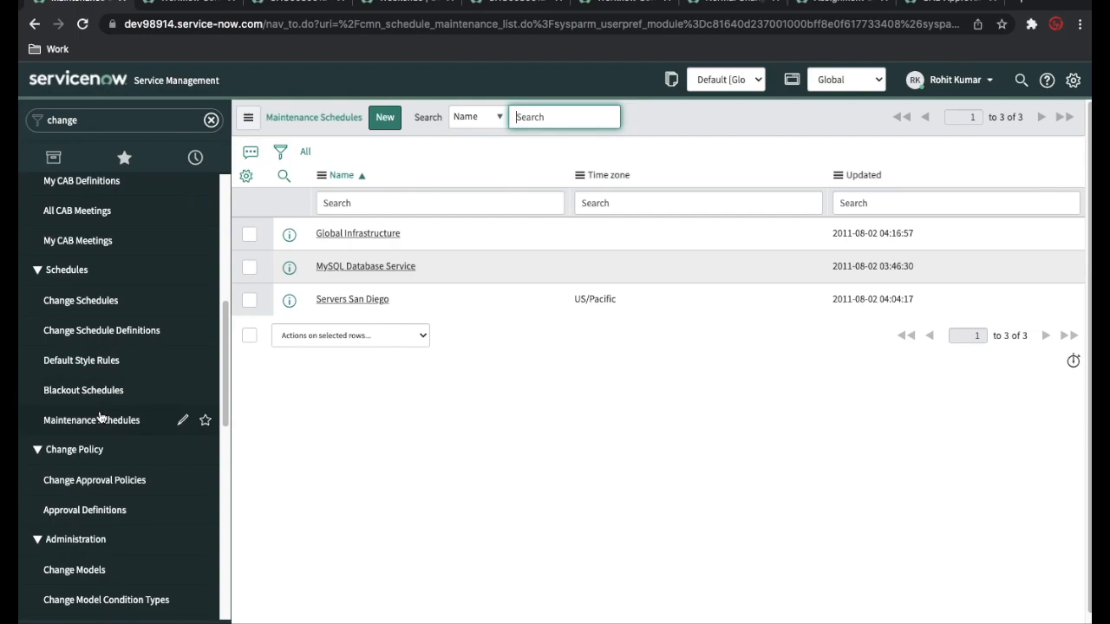
{"action": "scroll", "coordinate": [113, 434], "scroll_direction": "down", "scroll_amount": 1}
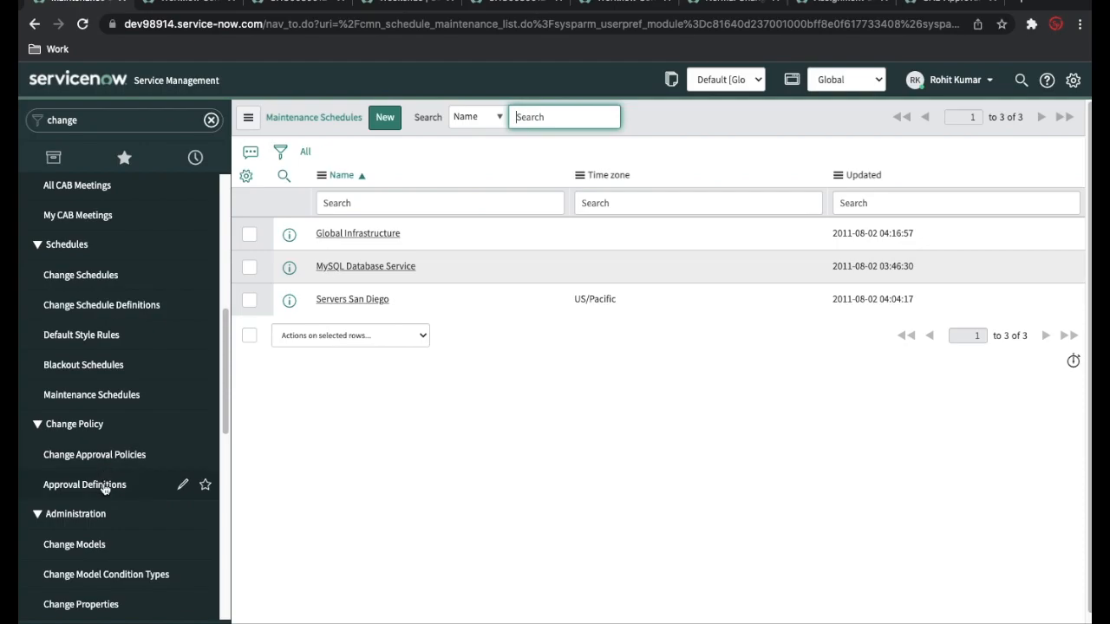
{"action": "scroll", "coordinate": [104, 488], "scroll_direction": "down", "scroll_amount": 1}
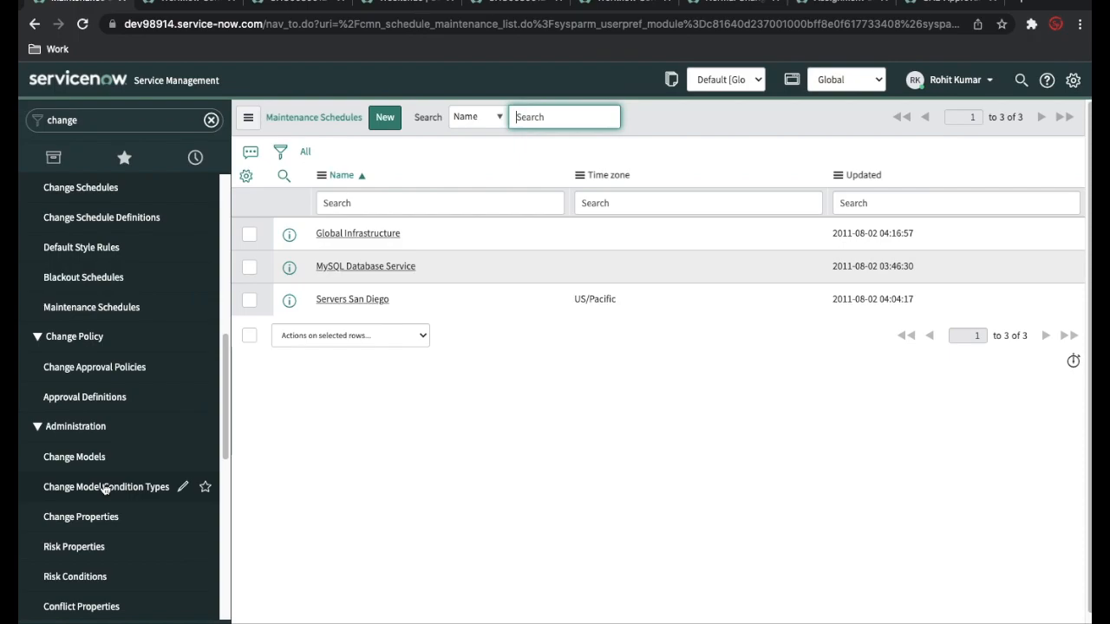
{"action": "scroll", "coordinate": [447, 457], "scroll_direction": "down", "scroll_amount": 1}
- Calculate the risk of the emergency change for rebooting ApplicationServerPeopleSoft from the list of all changes, and view the risk details
{"action": "scroll", "coordinate": [113, 251], "scroll_direction": "up", "scroll_amount": 10}
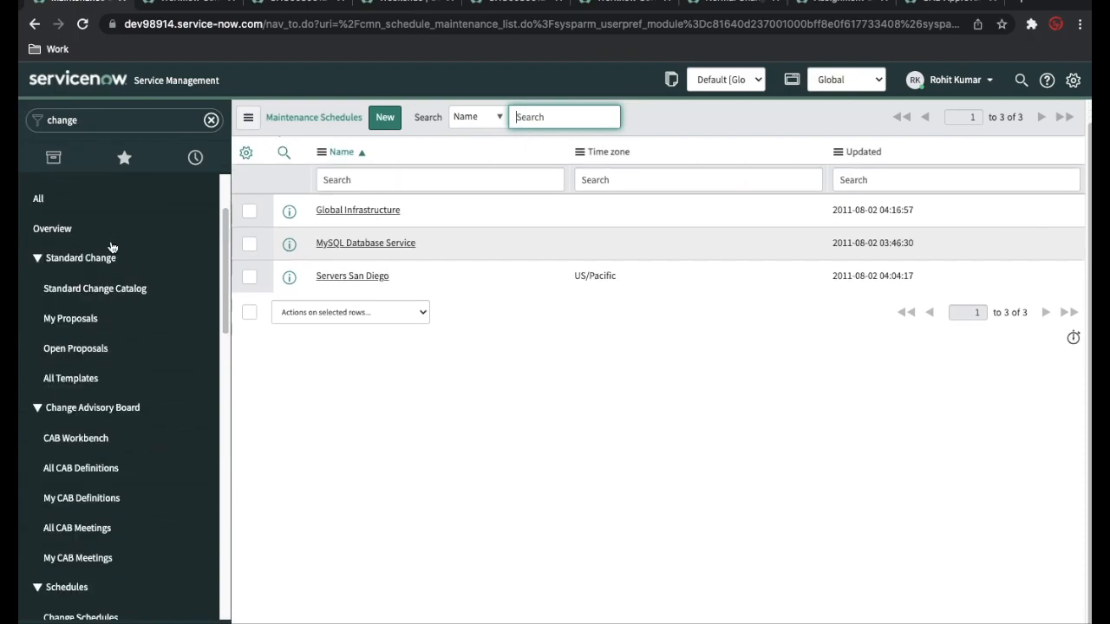
{"action": "left_click", "coordinate": [73, 305]}
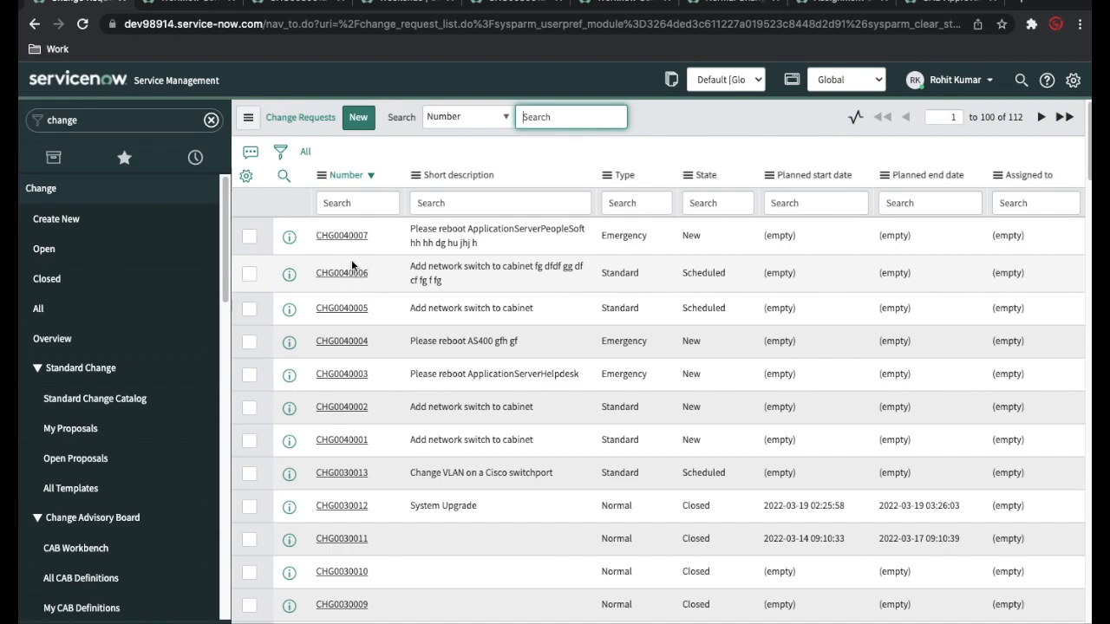
{"action": "left_click", "coordinate": [348, 242]}
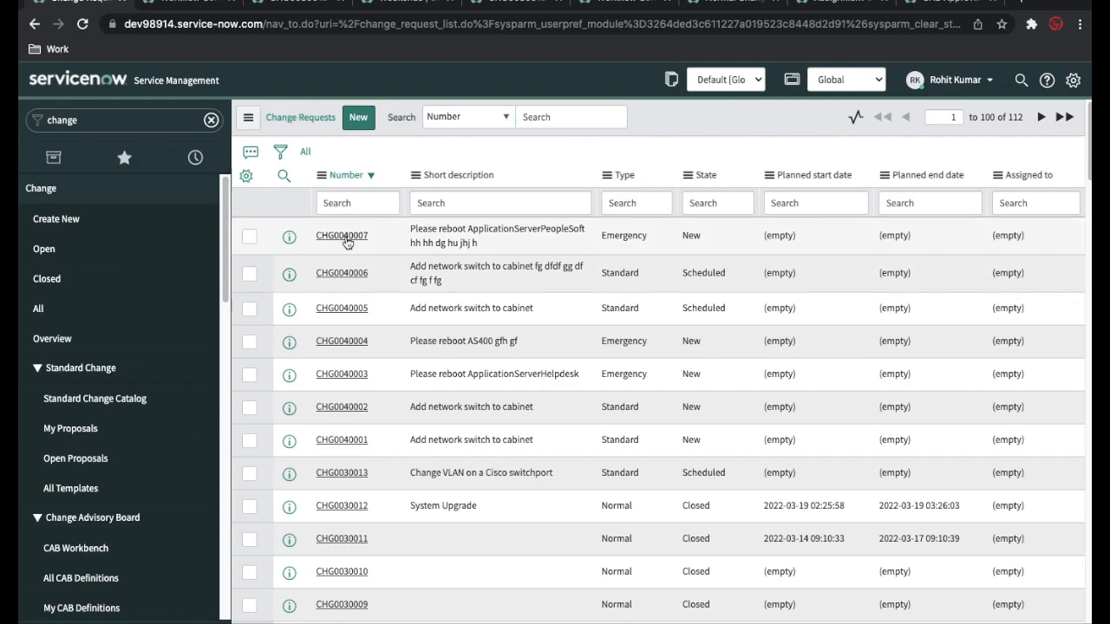
{"action": "scroll", "coordinate": [342, 425], "scroll_direction": "down", "scroll_amount": 10}
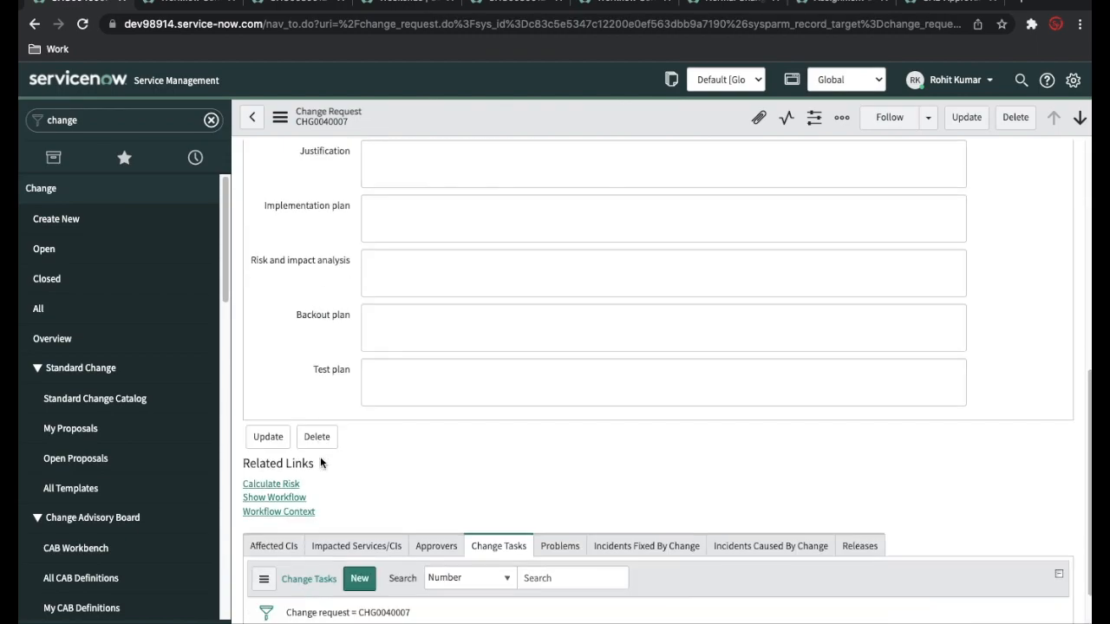
{"action": "left_click", "coordinate": [276, 485]}
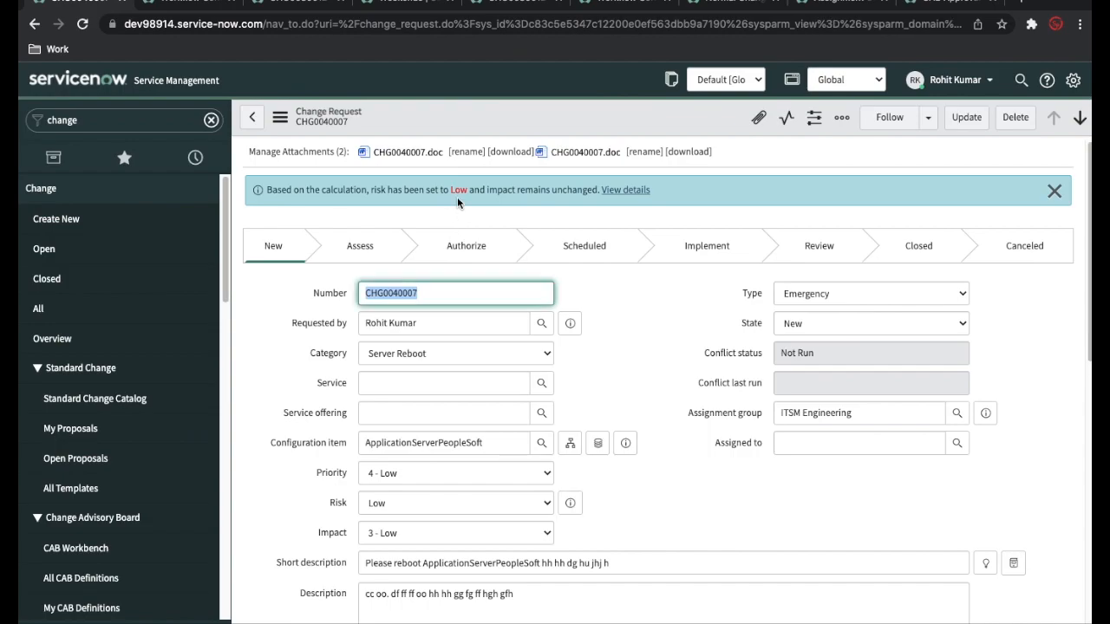
{"action": "left_click", "coordinate": [626, 190]}
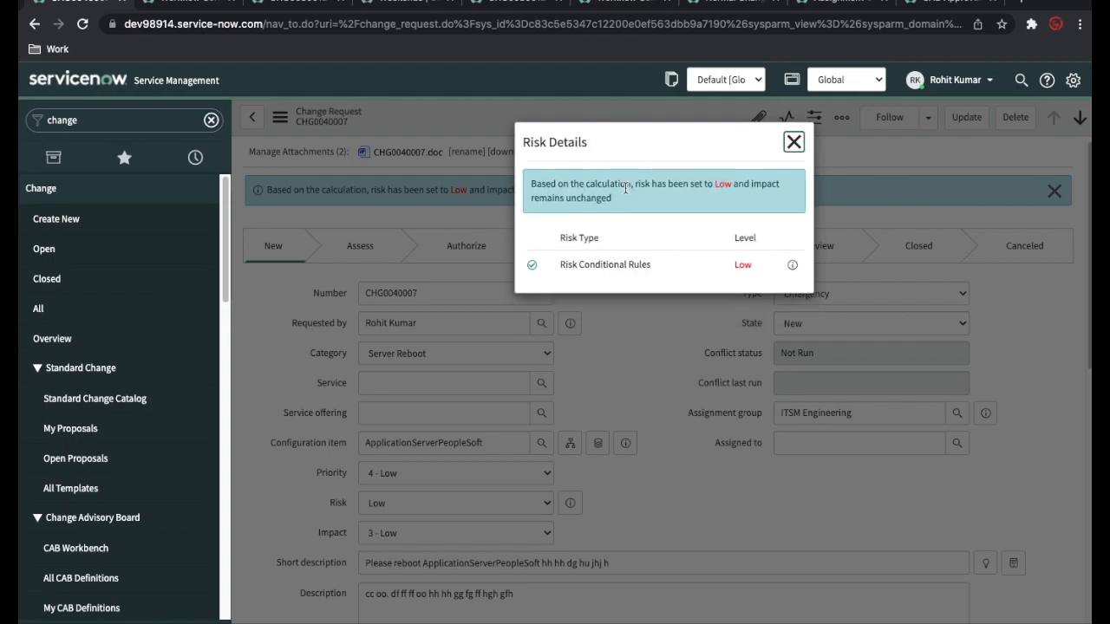
{"action": "left_click", "coordinate": [794, 141]}
- Review the Risk Conditions list and examine the Default risk condition
{"action": "scroll", "coordinate": [633, 369], "scroll_direction": "down", "scroll_amount": 10}
{"action": "scroll", "coordinate": [156, 460], "scroll_direction": "down", "scroll_amount": 10}
{"action": "left_click", "coordinate": [91, 293]}
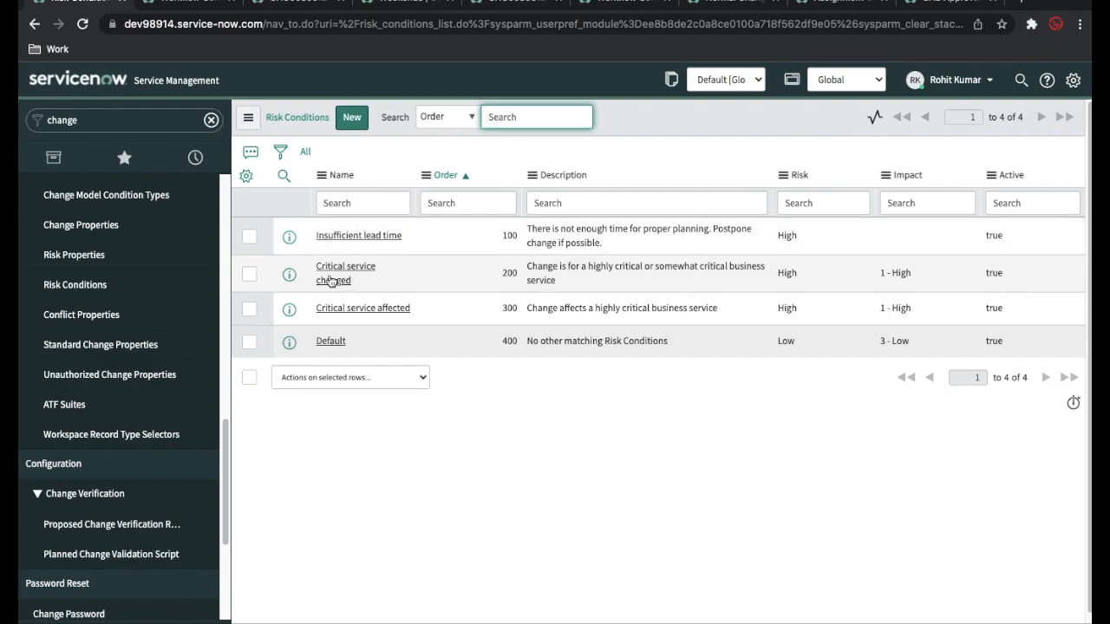
{"action": "left_click", "coordinate": [330, 342]}
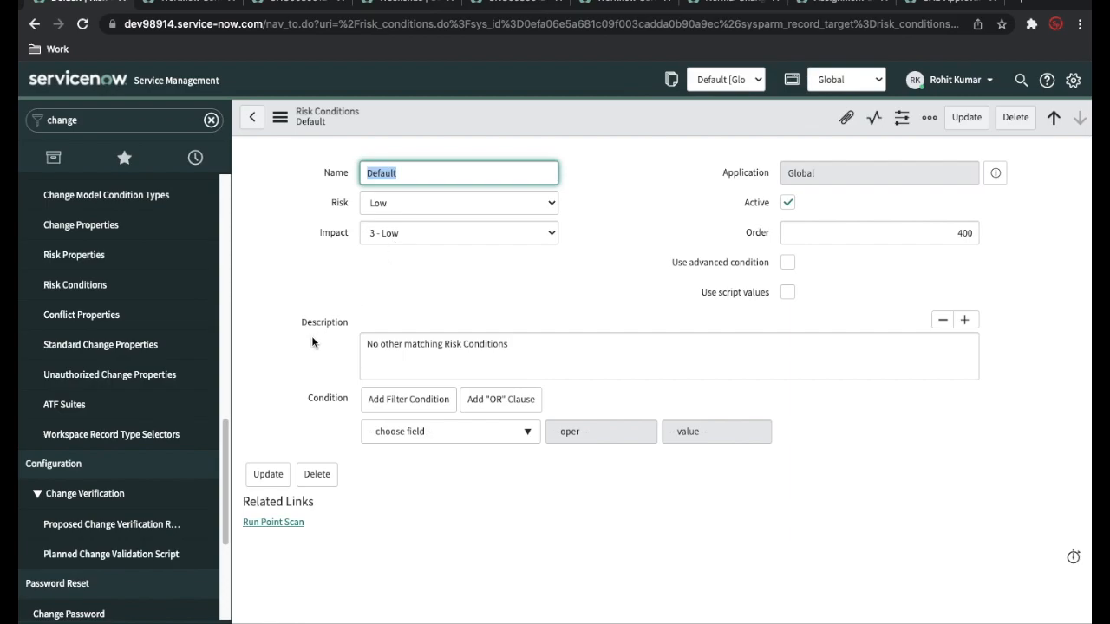
- Examine the Change Management ATF test suites and look back through the remaining change modules
{"action": "scroll", "coordinate": [150, 378], "scroll_direction": "up", "scroll_amount": 3}
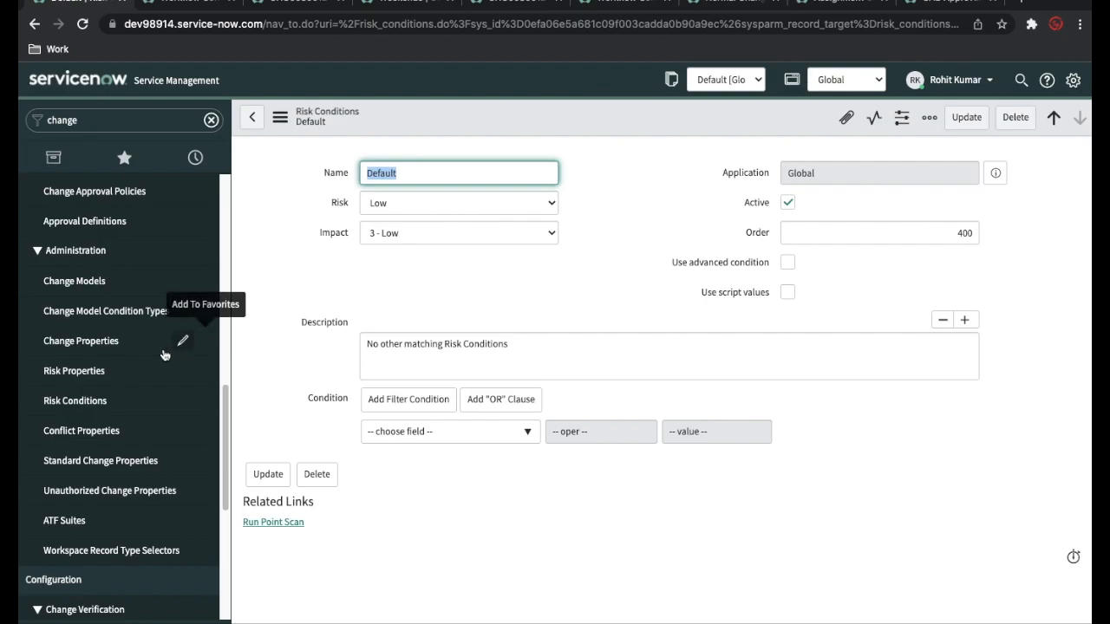
{"action": "left_click", "coordinate": [90, 521]}
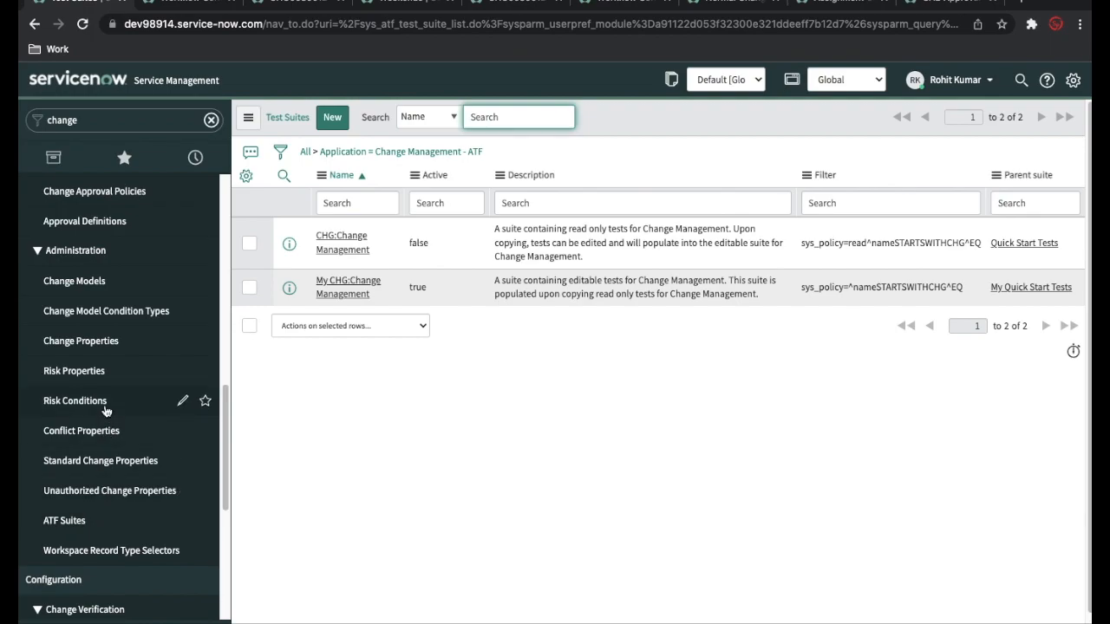
{"action": "scroll", "coordinate": [105, 403], "scroll_direction": "up", "scroll_amount": 5}
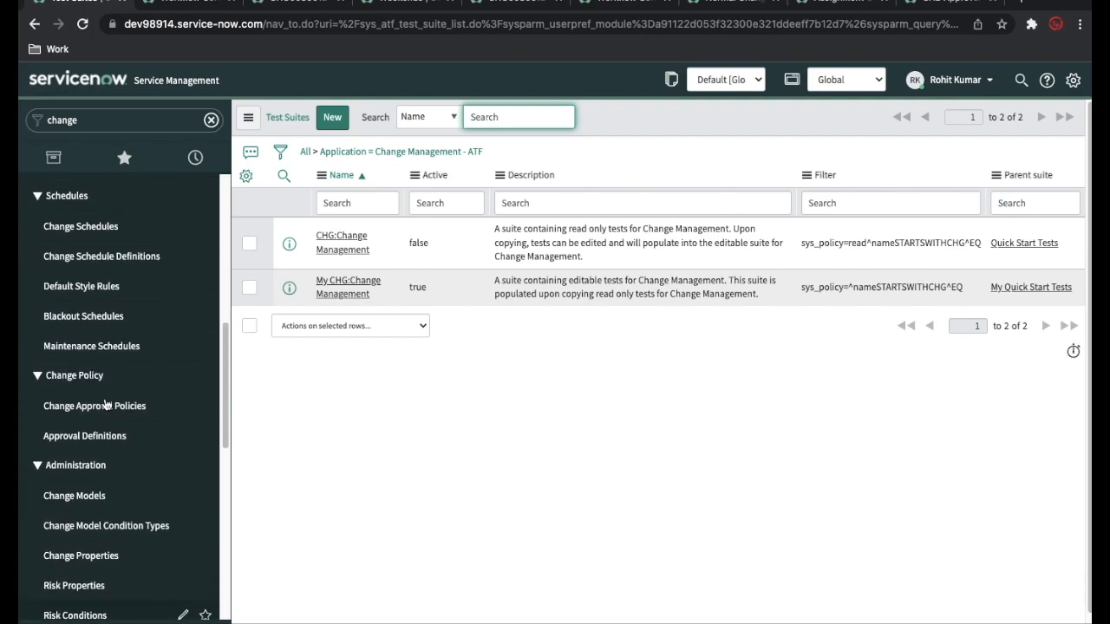
{"action": "scroll", "coordinate": [105, 404], "scroll_direction": "up", "scroll_amount": 3}
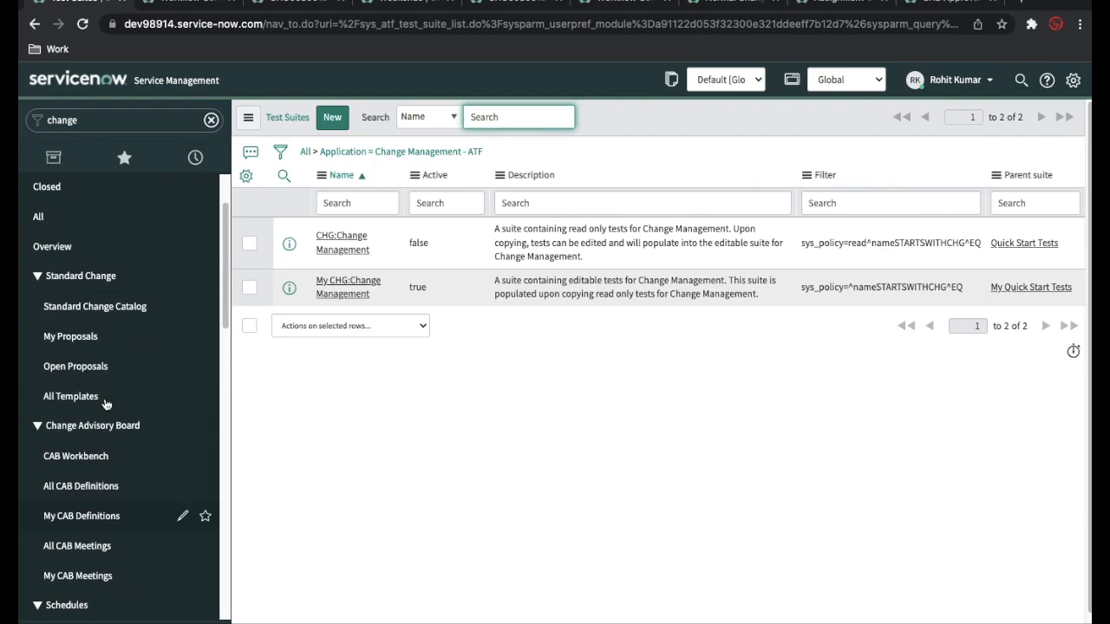
{"action": "left_click", "coordinate": [105, 406]}
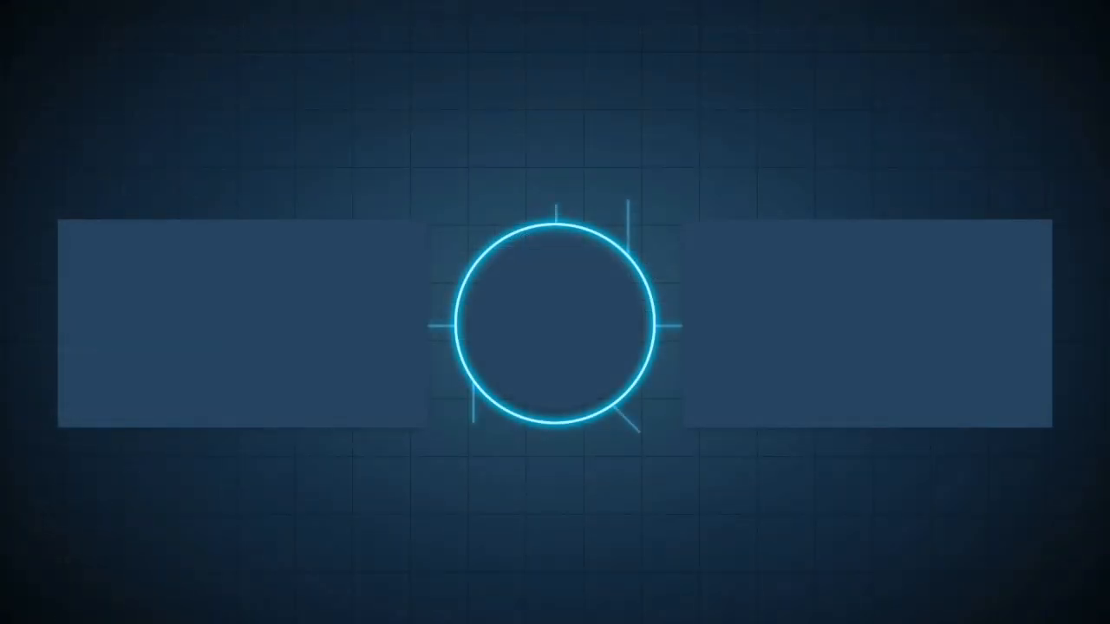